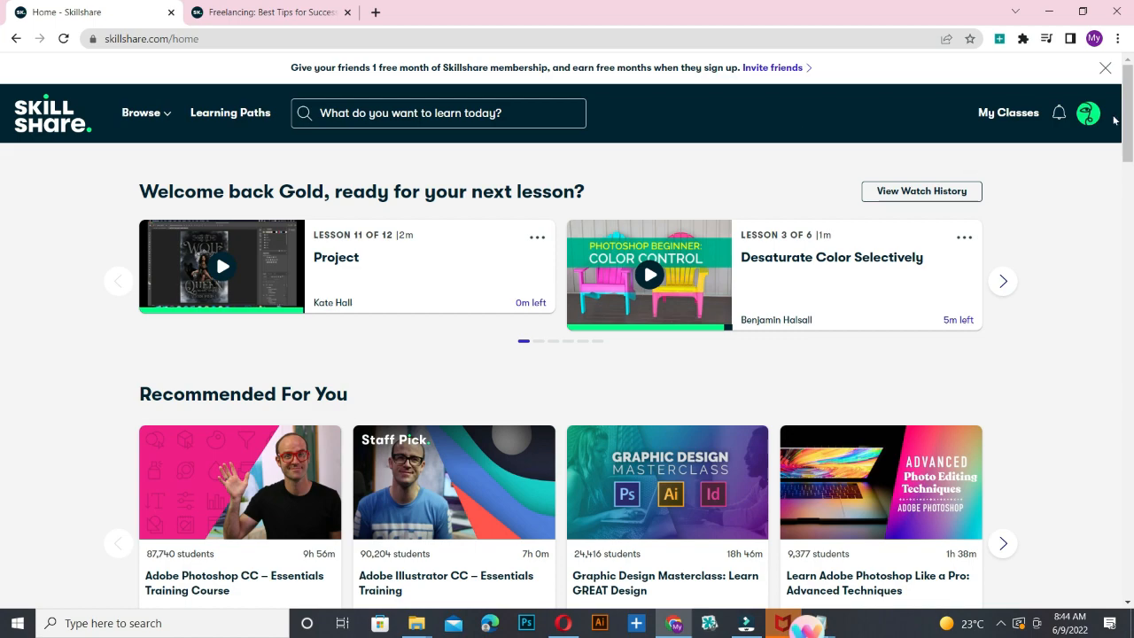
View the list of class categories offered for browsing and close it again.
mouse_move(1127, 132)
left_mouse_down()
mouse_move(1127, 226)
mouse_move(1132, 113)
left_mouse_up()
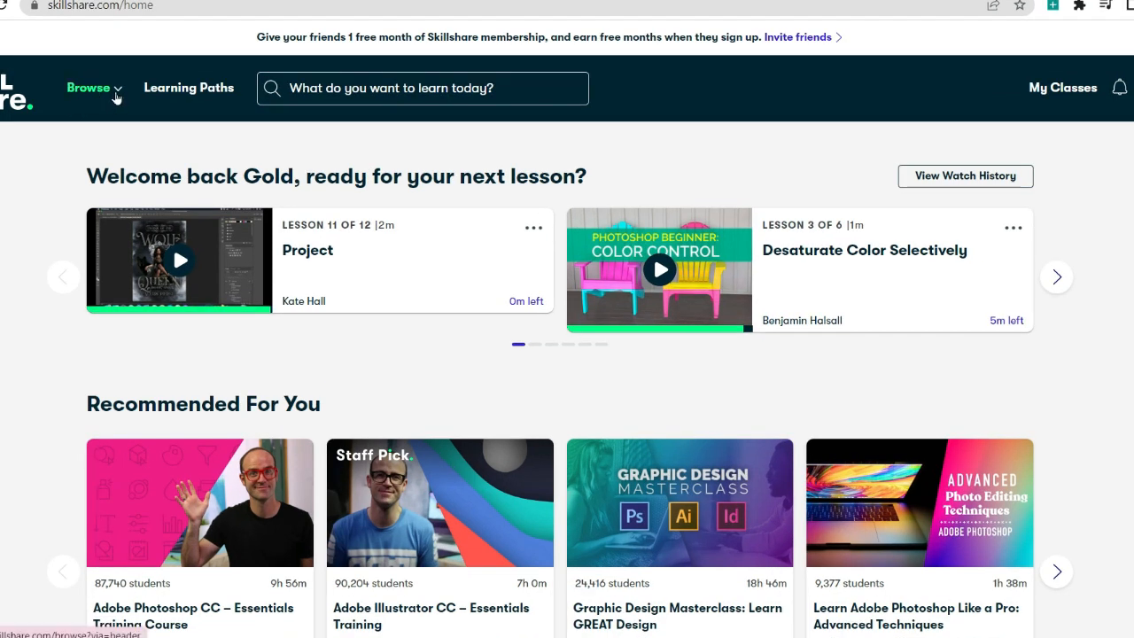
left_click(116, 99)
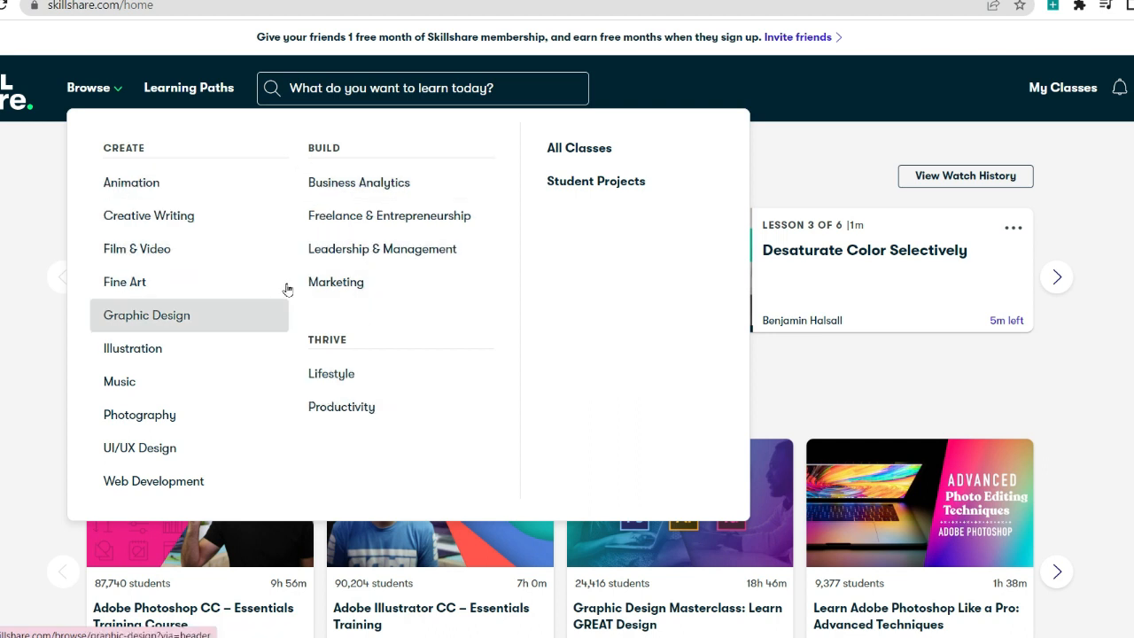
left_click(40, 207)
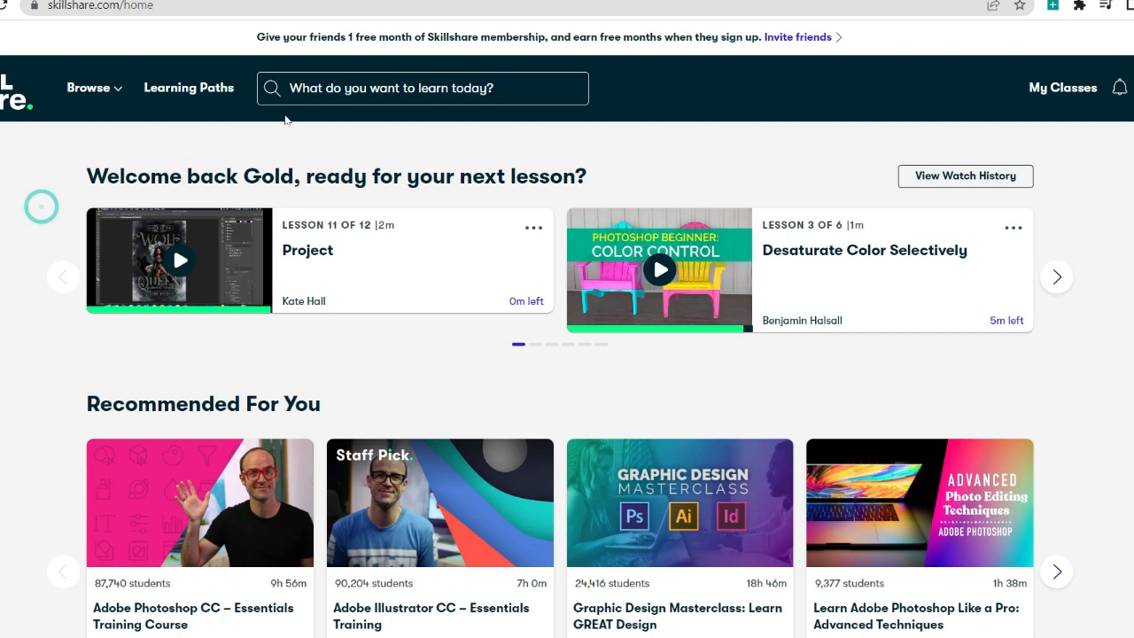
Search the class catalogue for "website design".
left_click(359, 86)
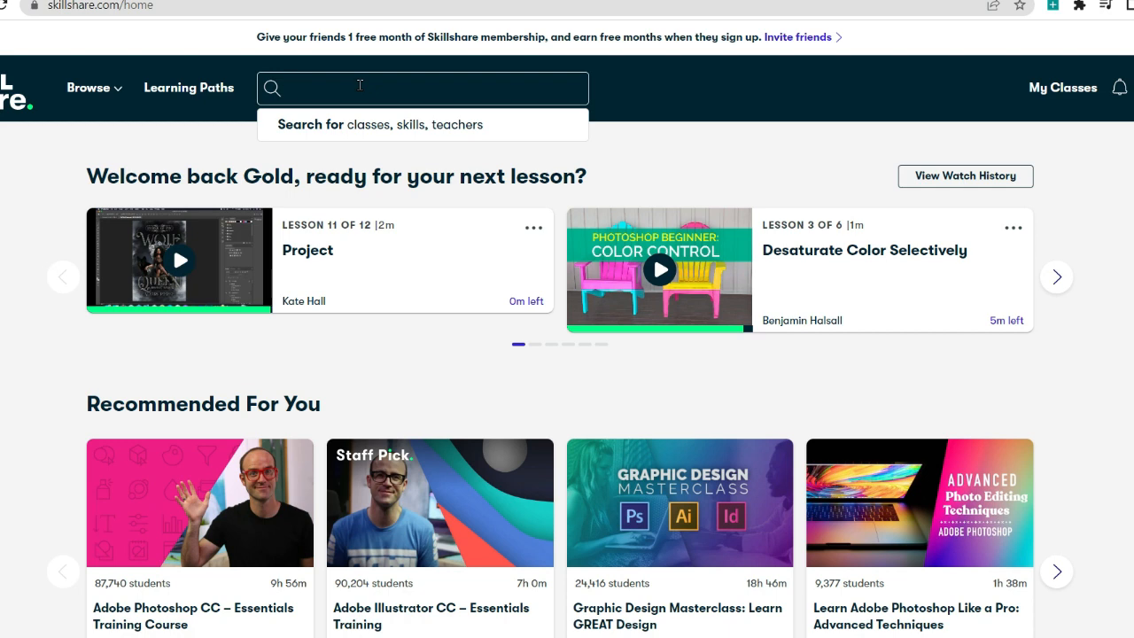
type("website")
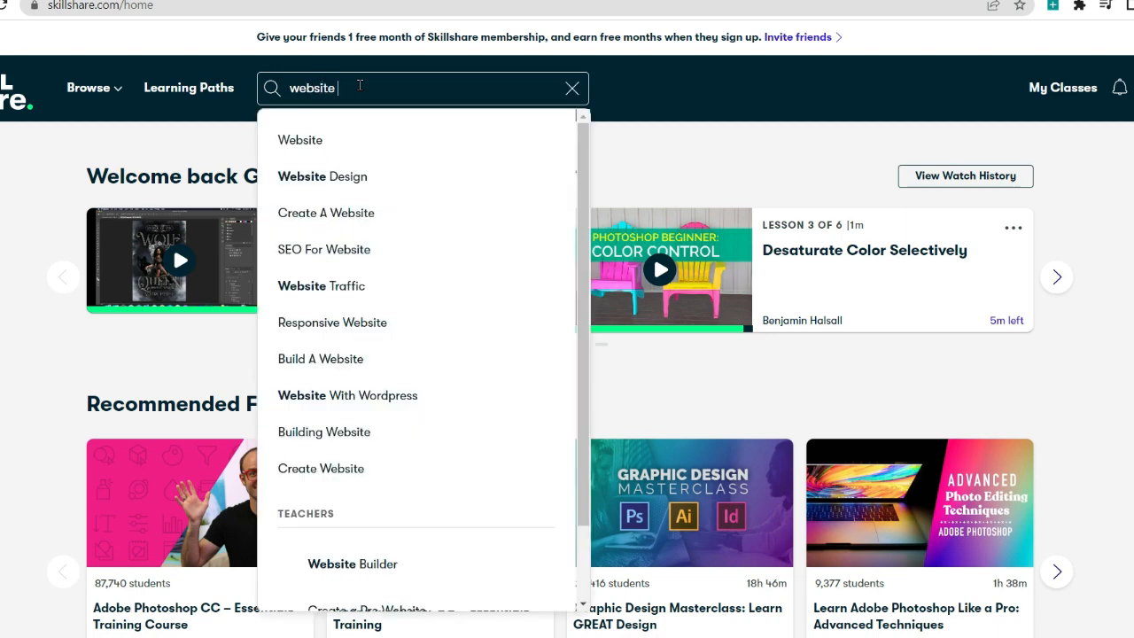
type(" design")
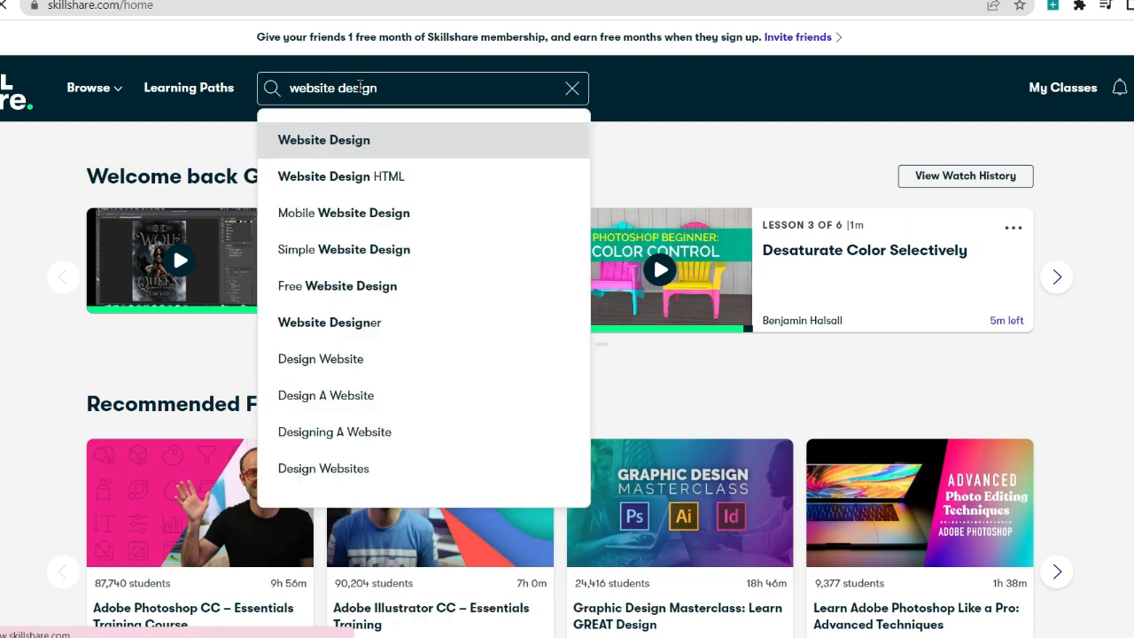
key("Return")
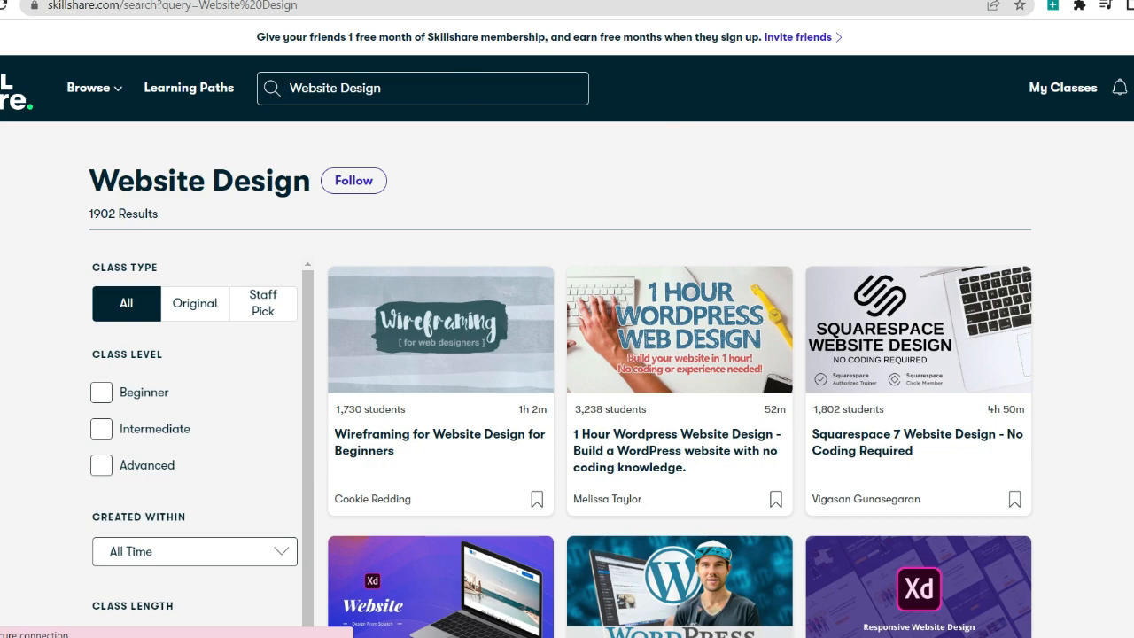
Look through the website design classes and limit the results to the Beginner class level.
scroll(680, 362, "down", 5)
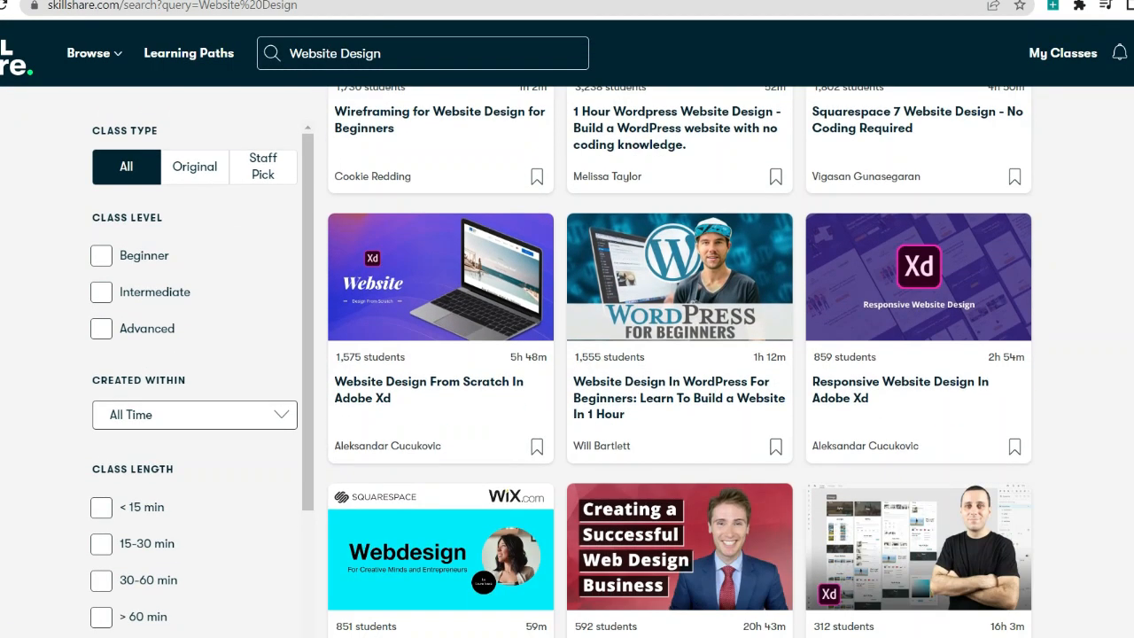
scroll(679, 362, "down", 6)
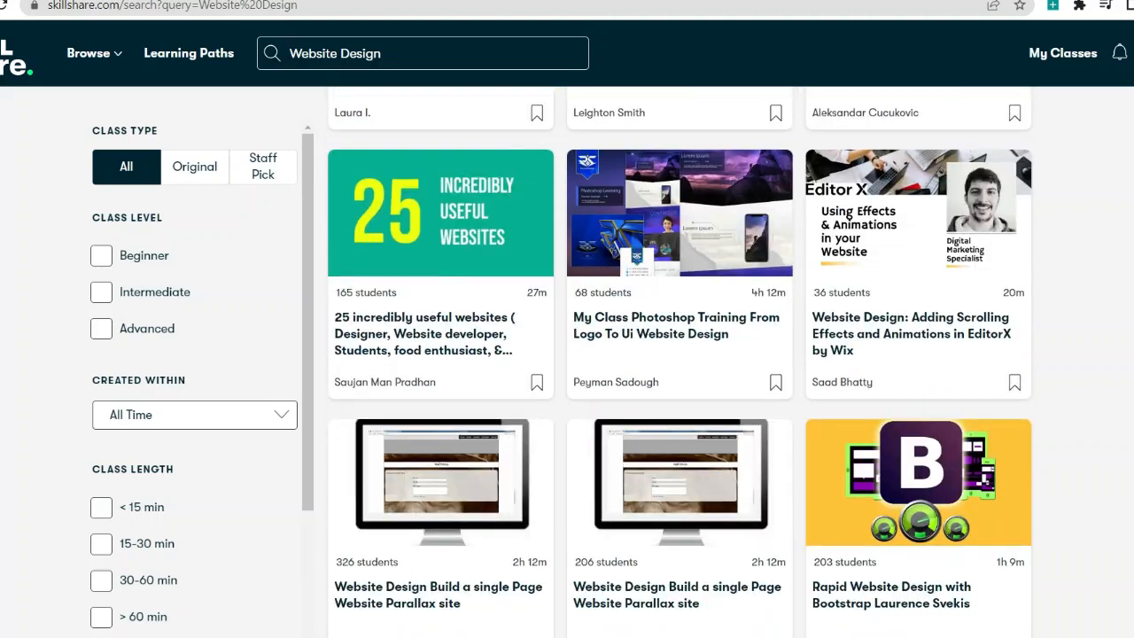
scroll(679, 361, "up", 5)
scroll(680, 362, "up", 4)
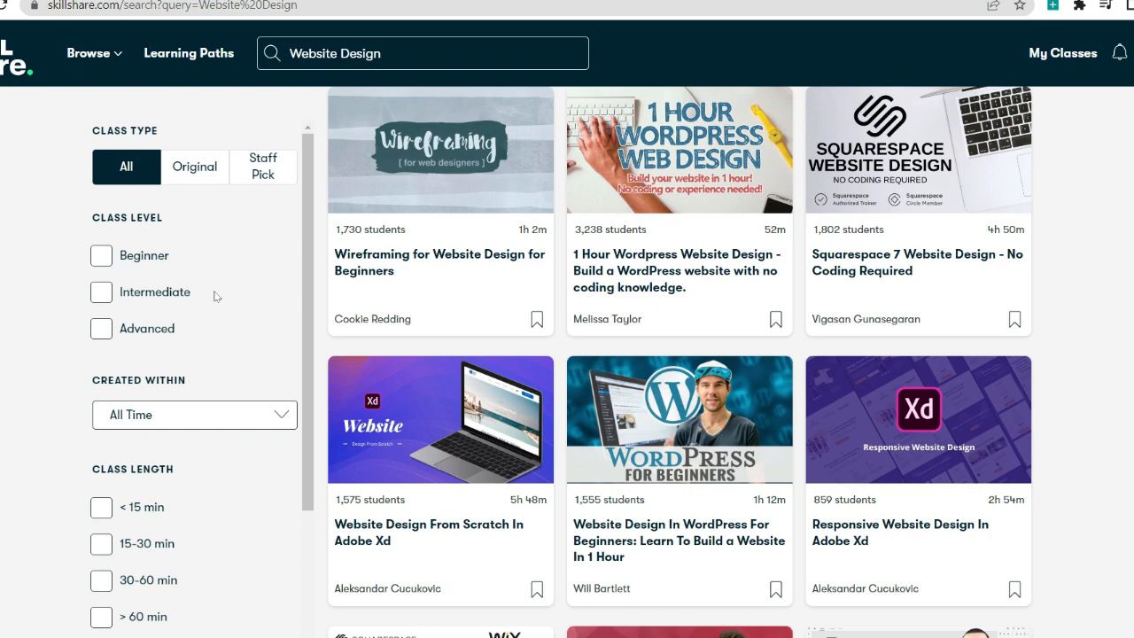
mouse_move(309, 228)
left_mouse_down()
mouse_move(308, 245)
mouse_move(310, 221)
left_mouse_up()
left_click(102, 256)
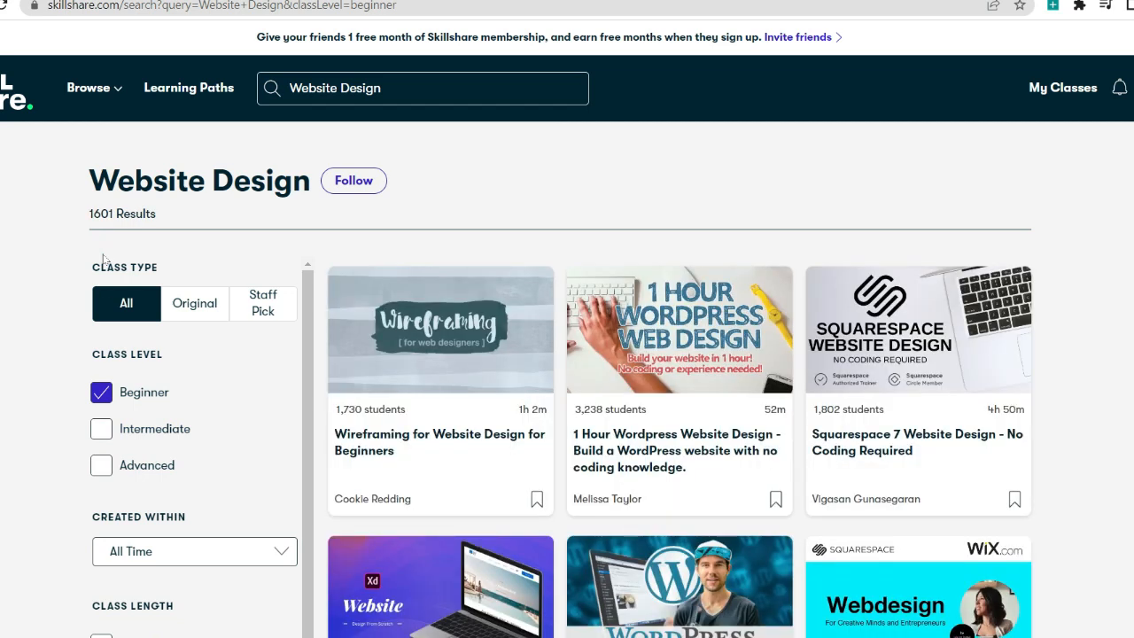
Review the beginner classes and limit the results to a class length of 15-30 min.
scroll(567, 355, "down", 1)
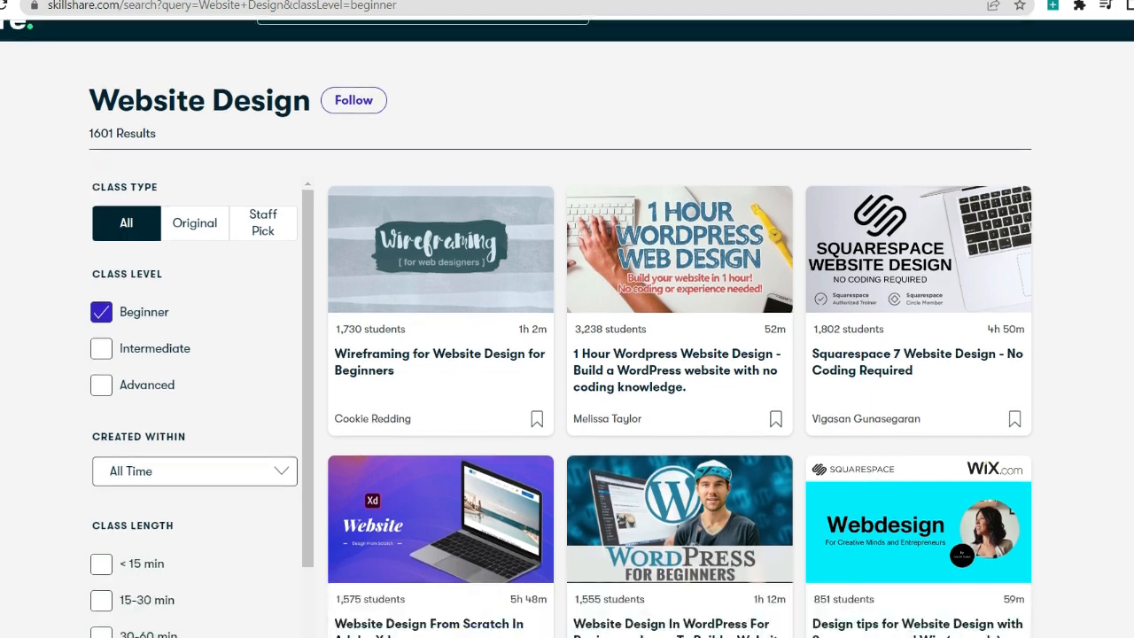
scroll(567, 354, "down", 2)
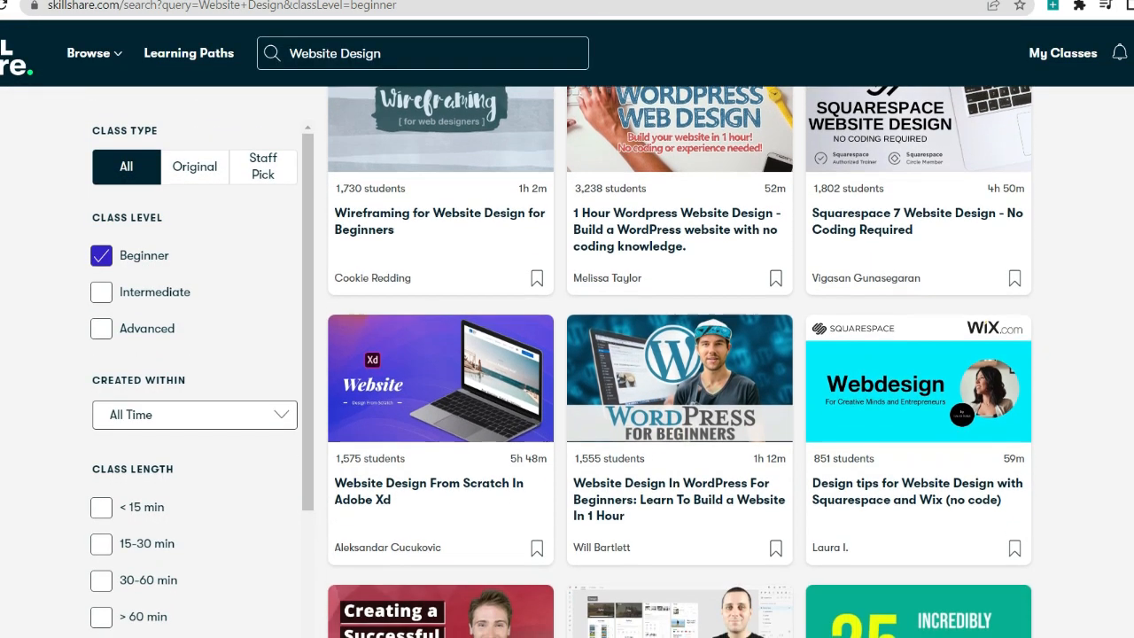
scroll(567, 354, "down", 2)
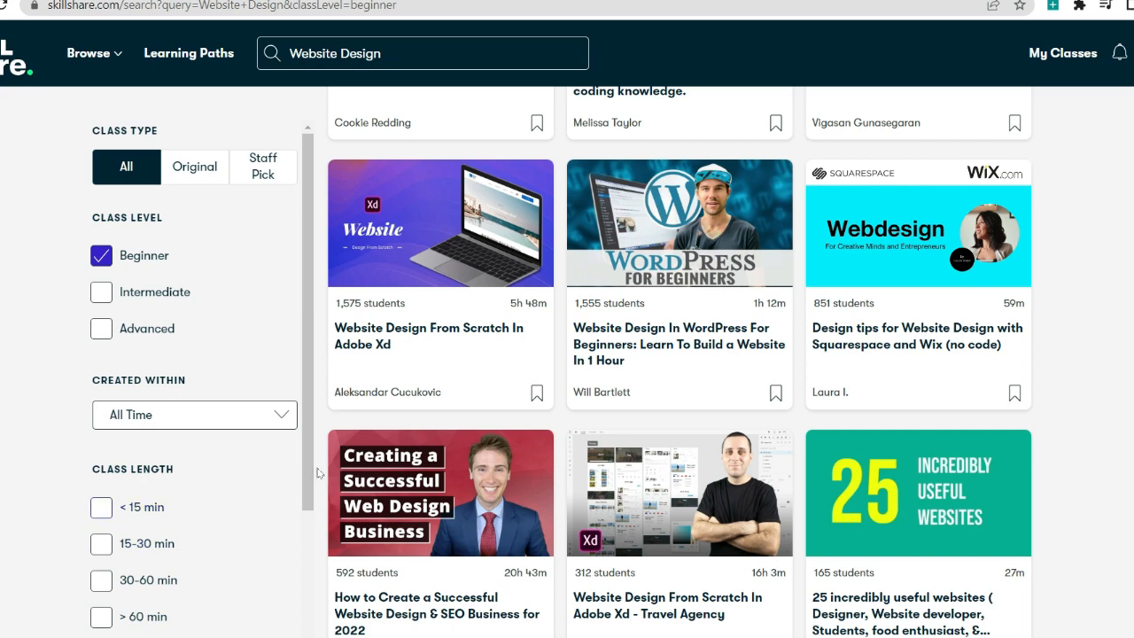
left_click_drag(306, 468, 306, 503)
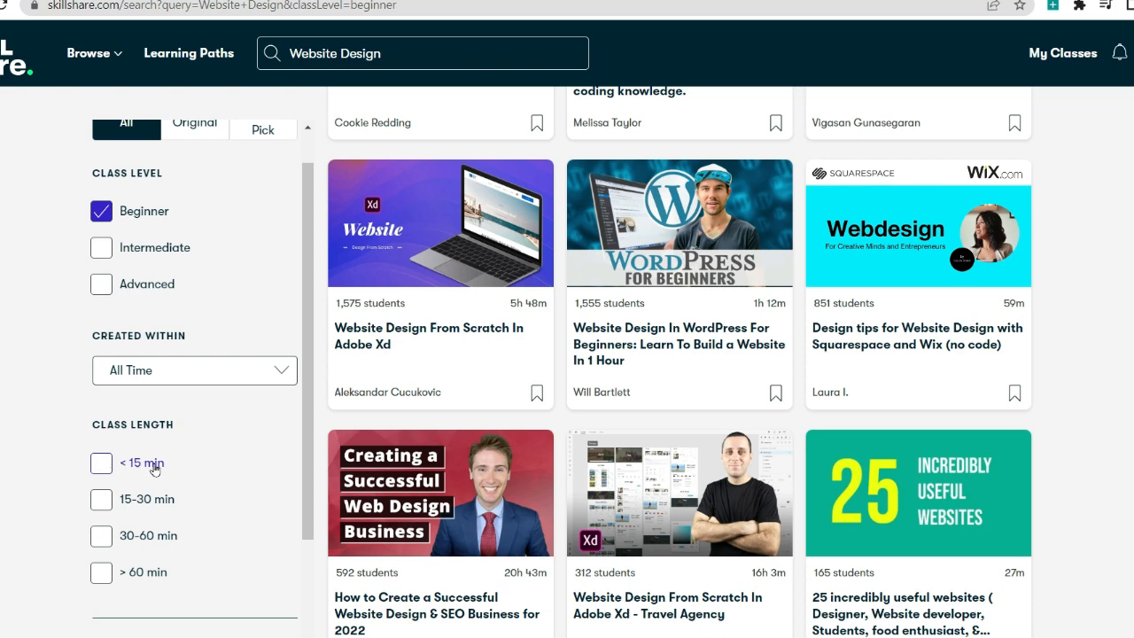
left_click(102, 501)
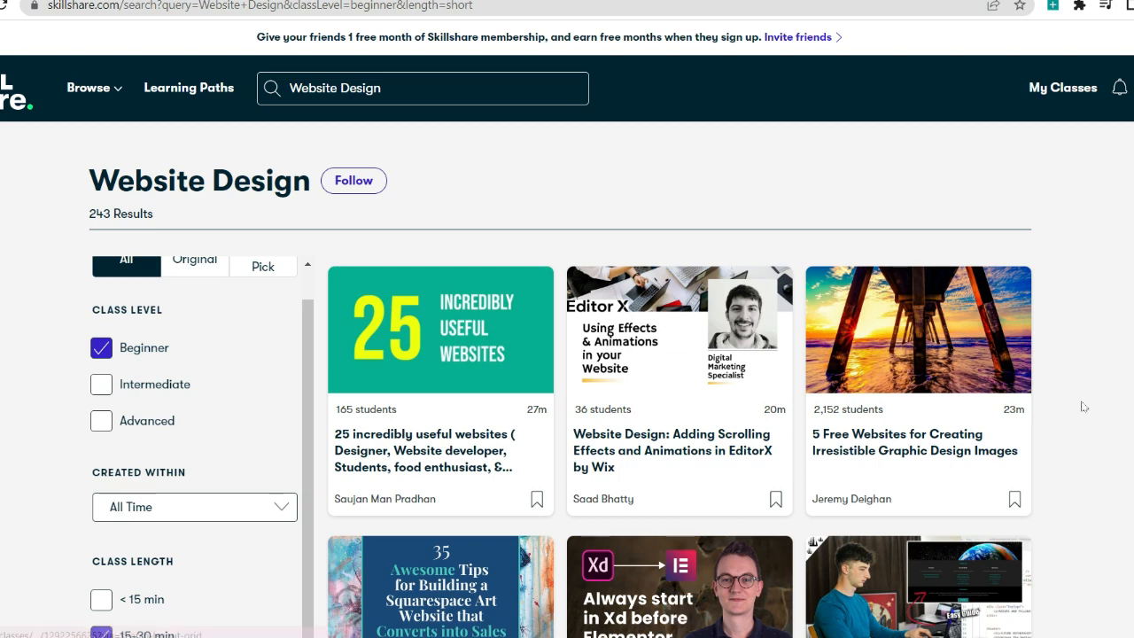
Open the class "5 Free Websites for Creating Irresistible Graphic Design Images" and look over its lessons and description.
scroll(567, 355, "down", 1)
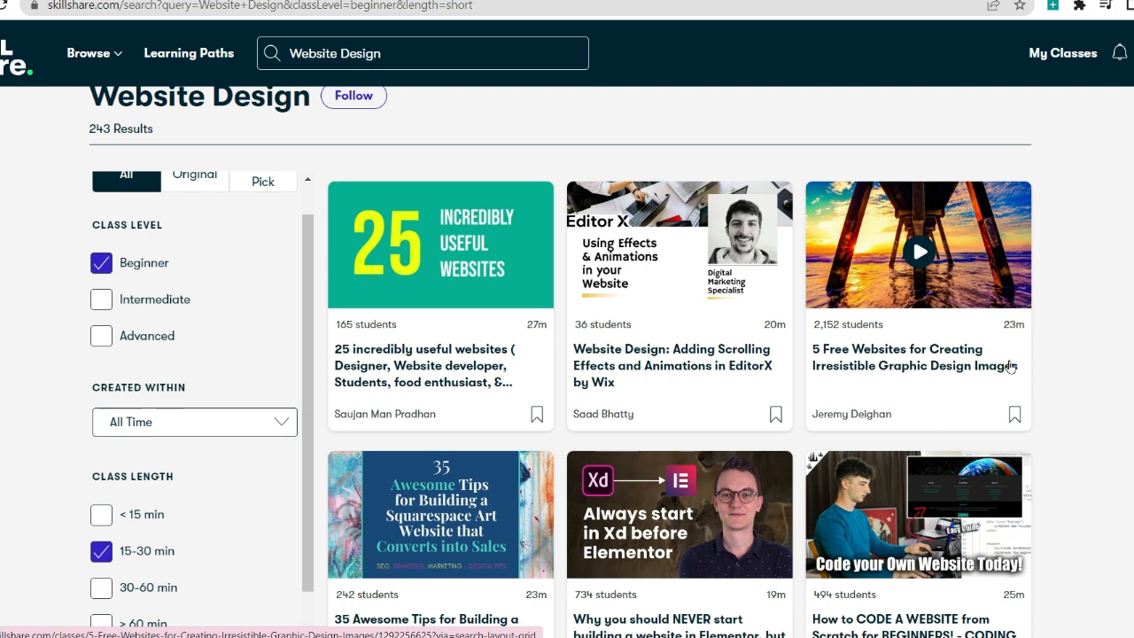
left_click(890, 353)
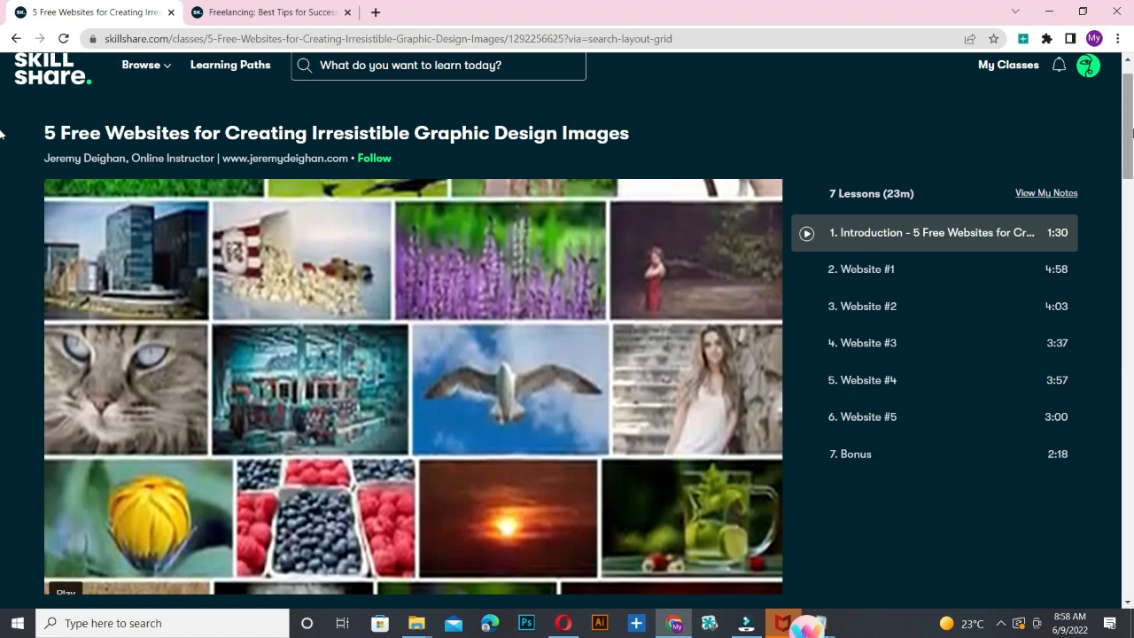
scroll(2, 115, "down", 1)
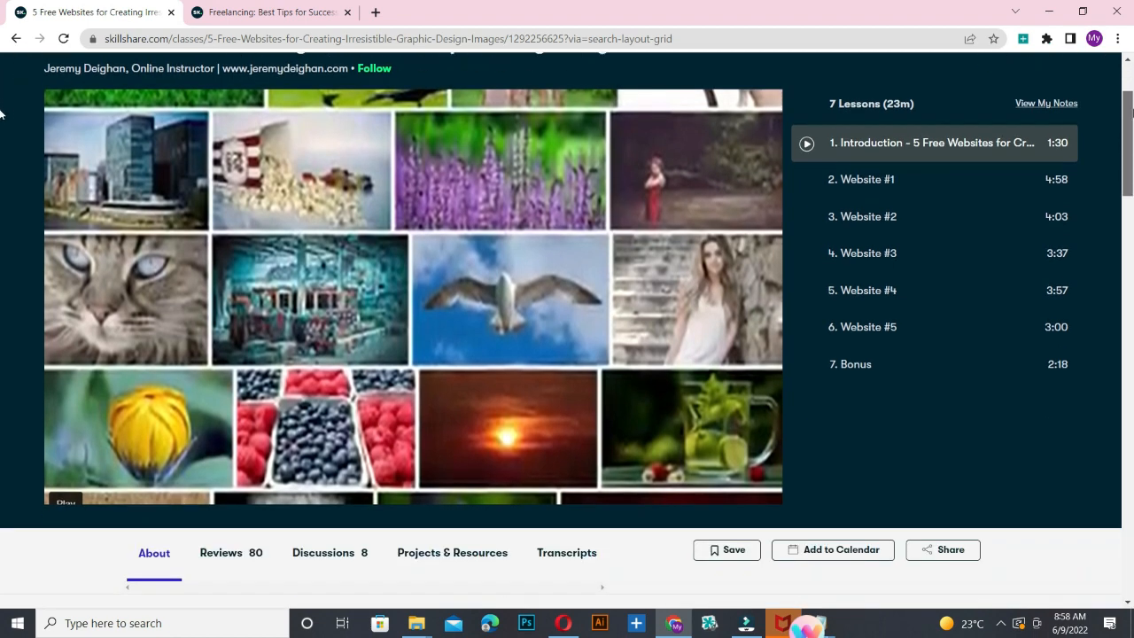
scroll(2, 113, "down", 1)
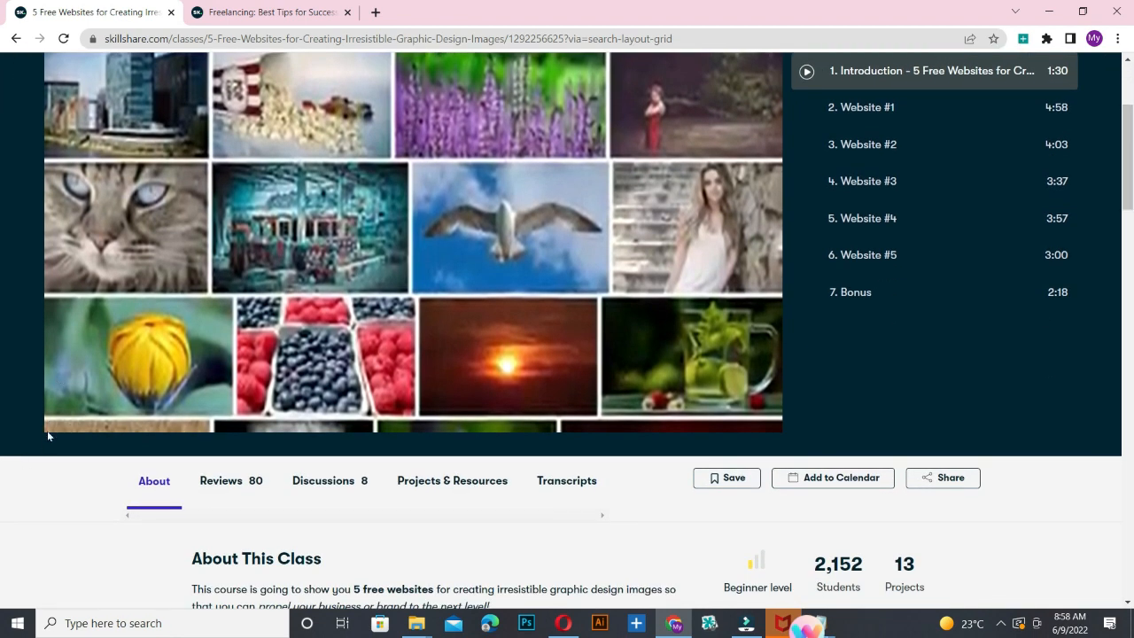
mouse_move(49, 427)
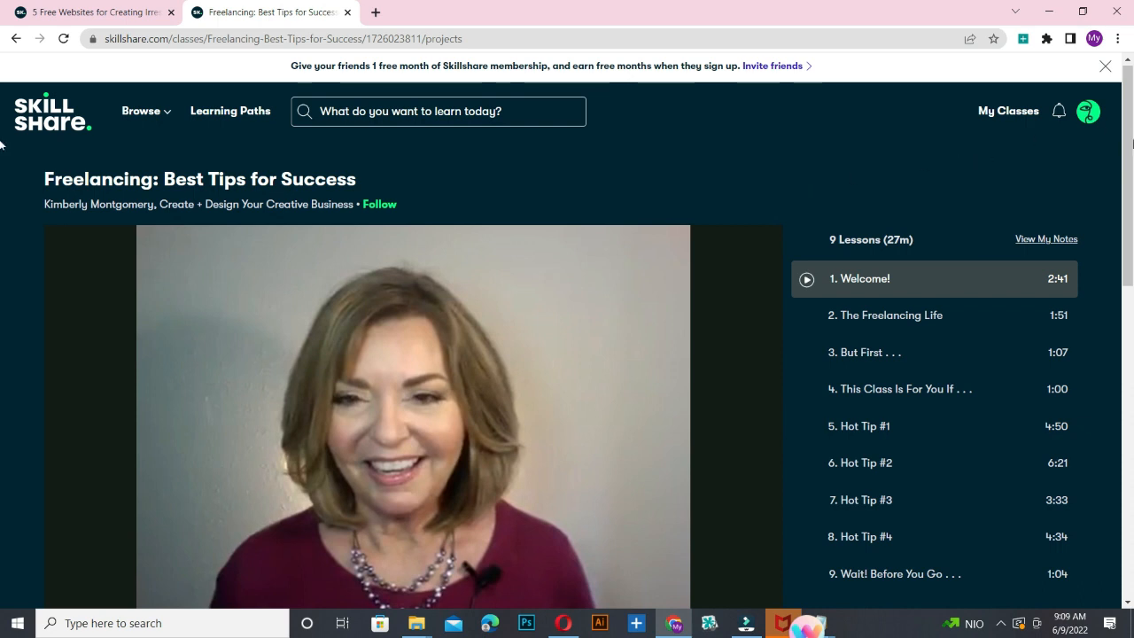
Examine the lesson list and project instructions of the class "Freelancing: Best Tips for Success".
scroll(2, 177, "down", 2)
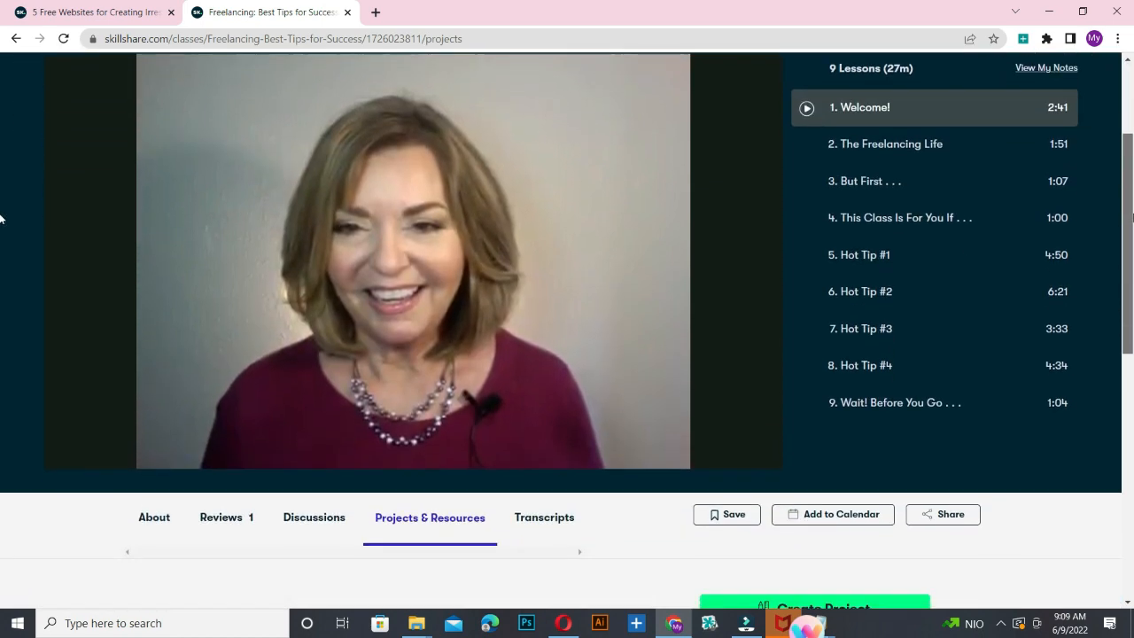
scroll(2, 231, "down", 2)
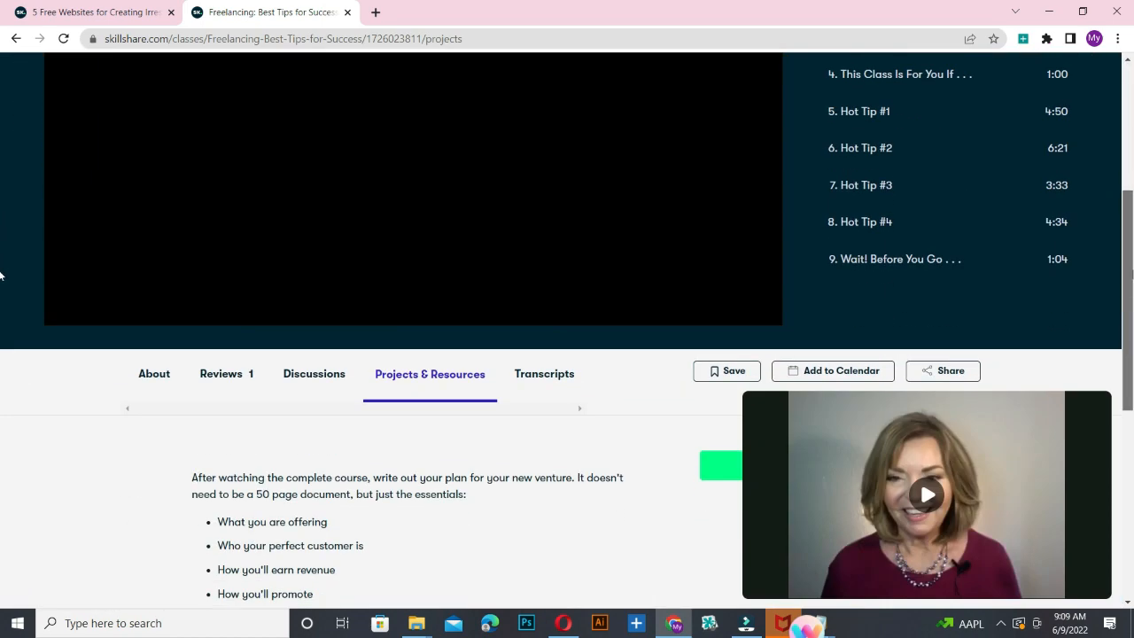
scroll(0, 276, "down", 2)
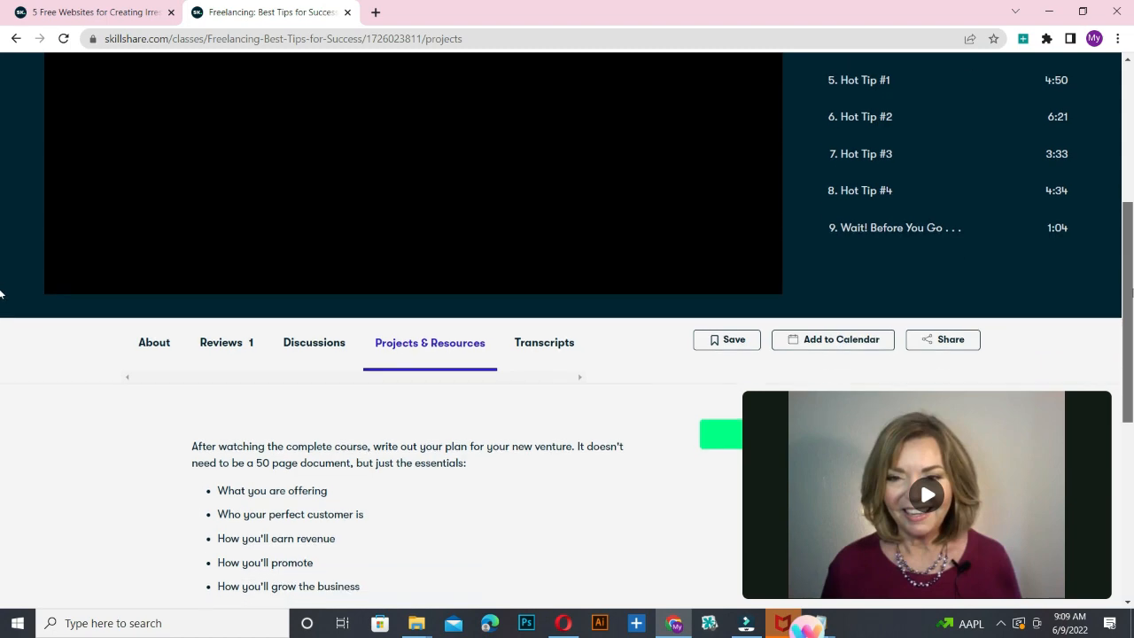
scroll(2, 326, "down", 2)
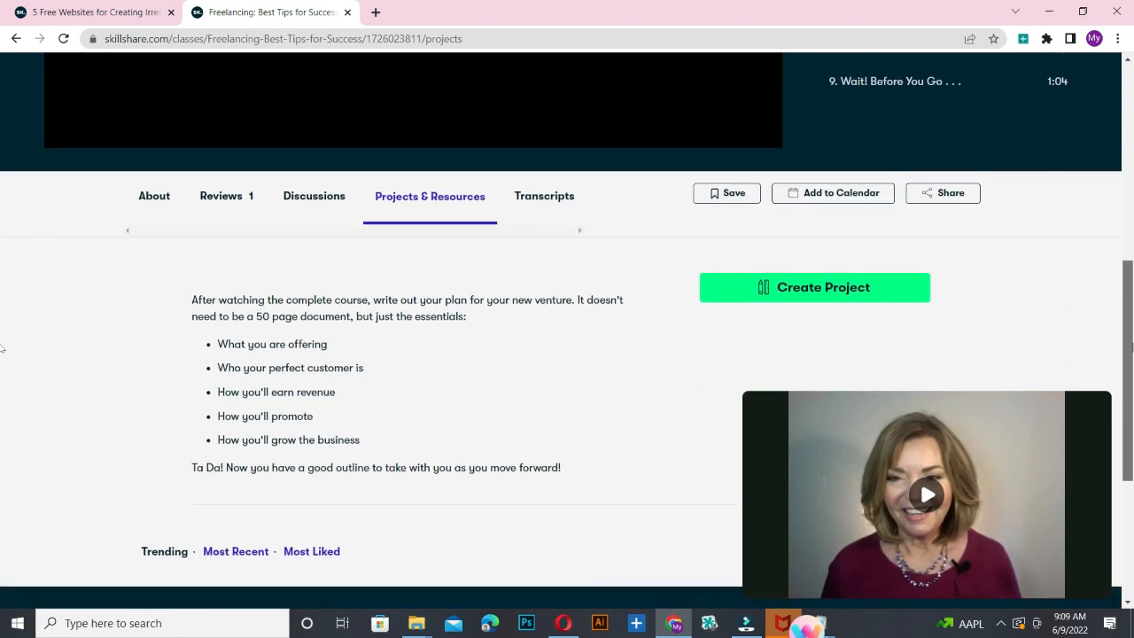
scroll(2, 371, "up", 10)
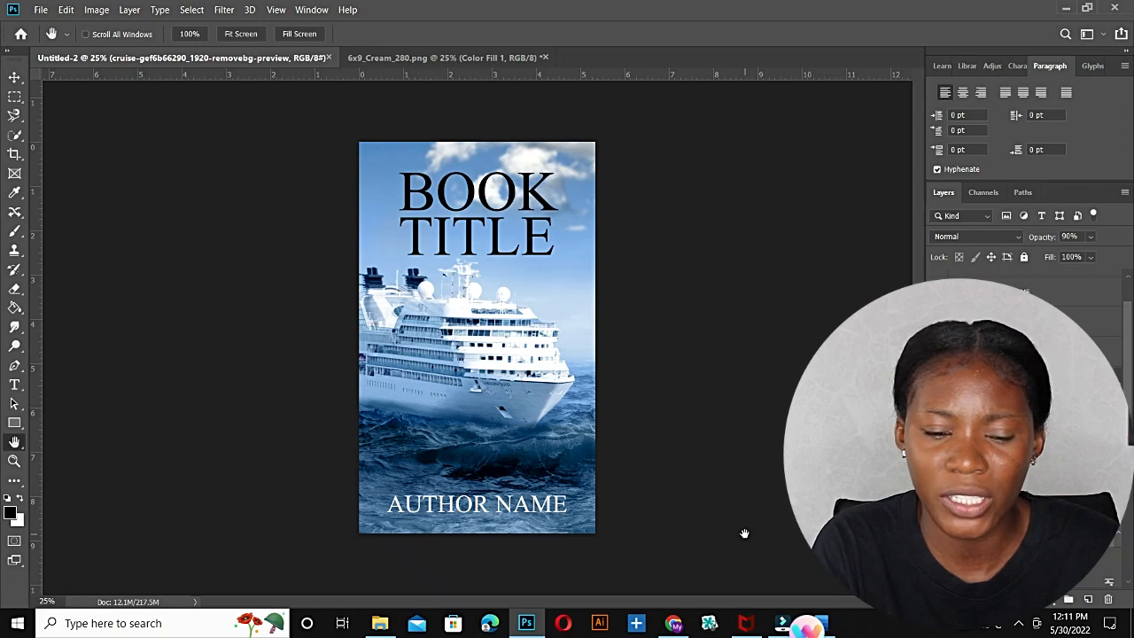
In Photoshop, show the character settings, view the 6x9_Cream_280.png template and return to the ship book cover.
left_click(1021, 66)
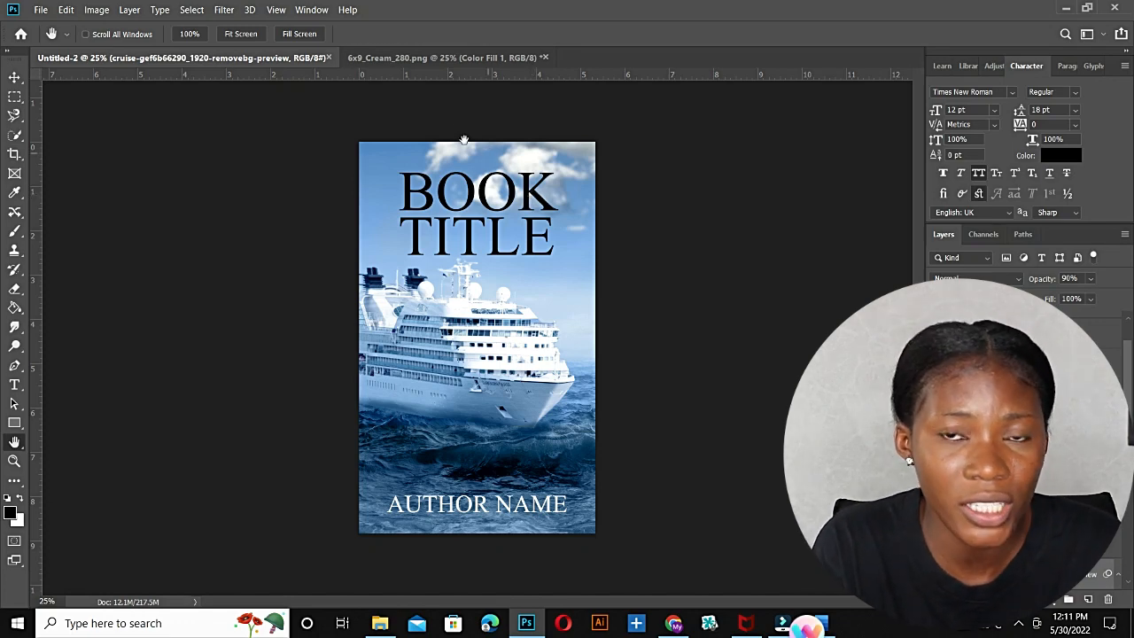
left_click(405, 60)
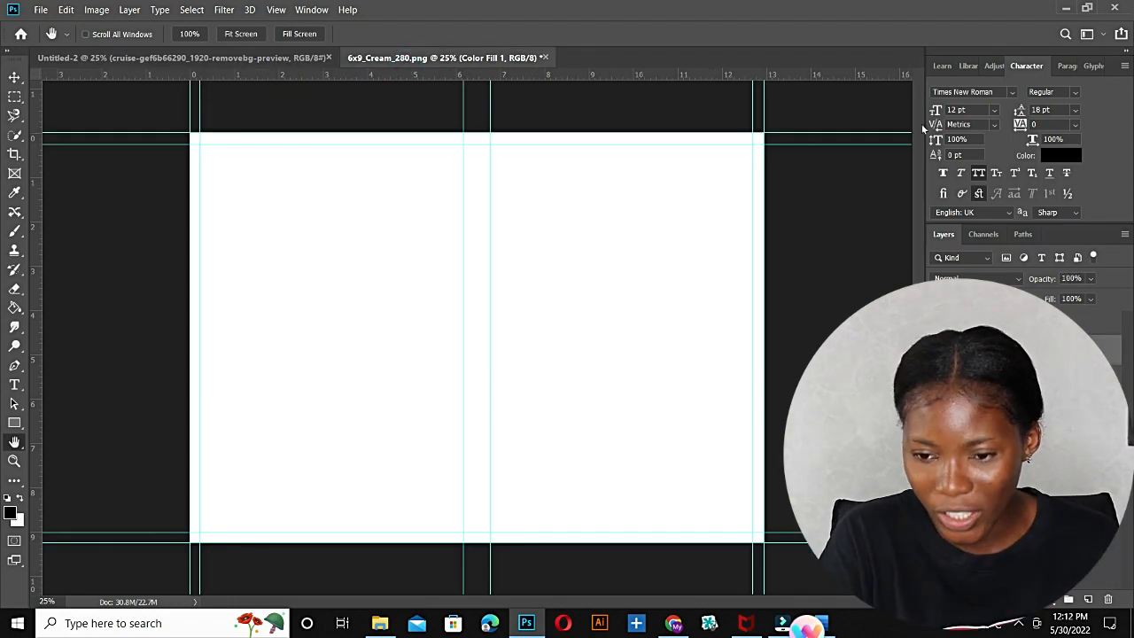
left_click(238, 59)
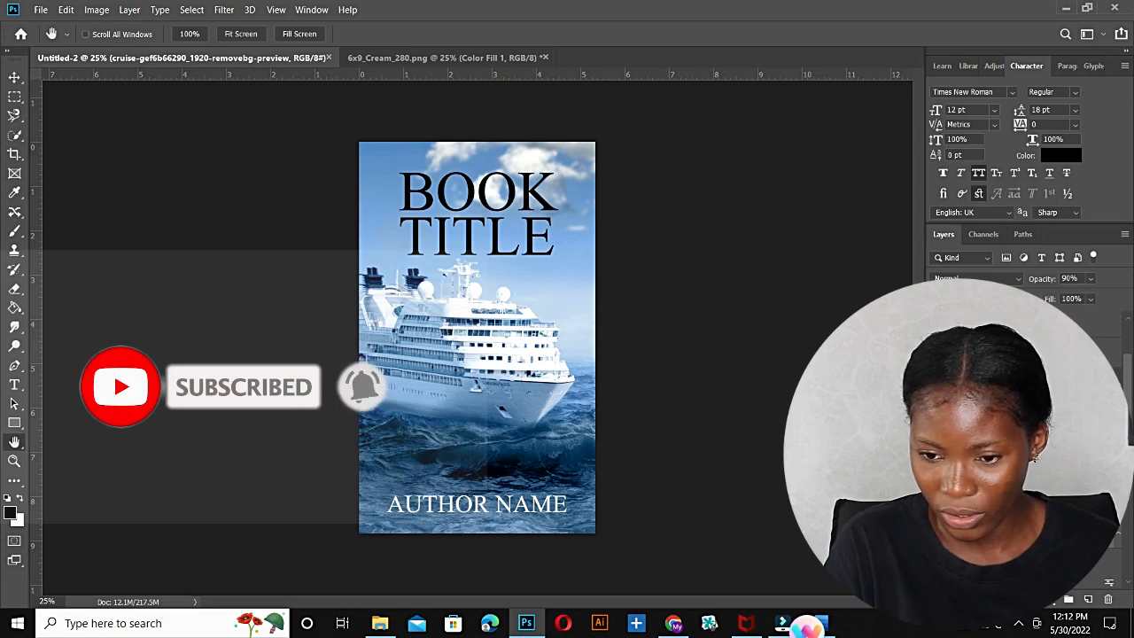
Change the fill colour of the Rectangle 4 copy layer on the book cover to black.
left_click(962, 476)
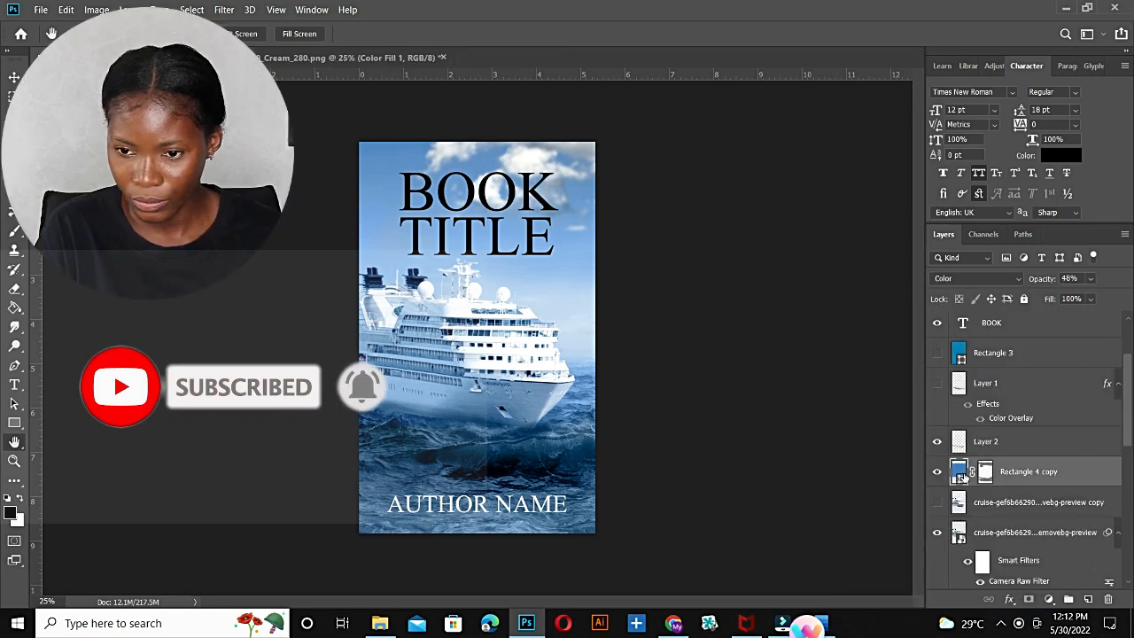
double_click(961, 476)
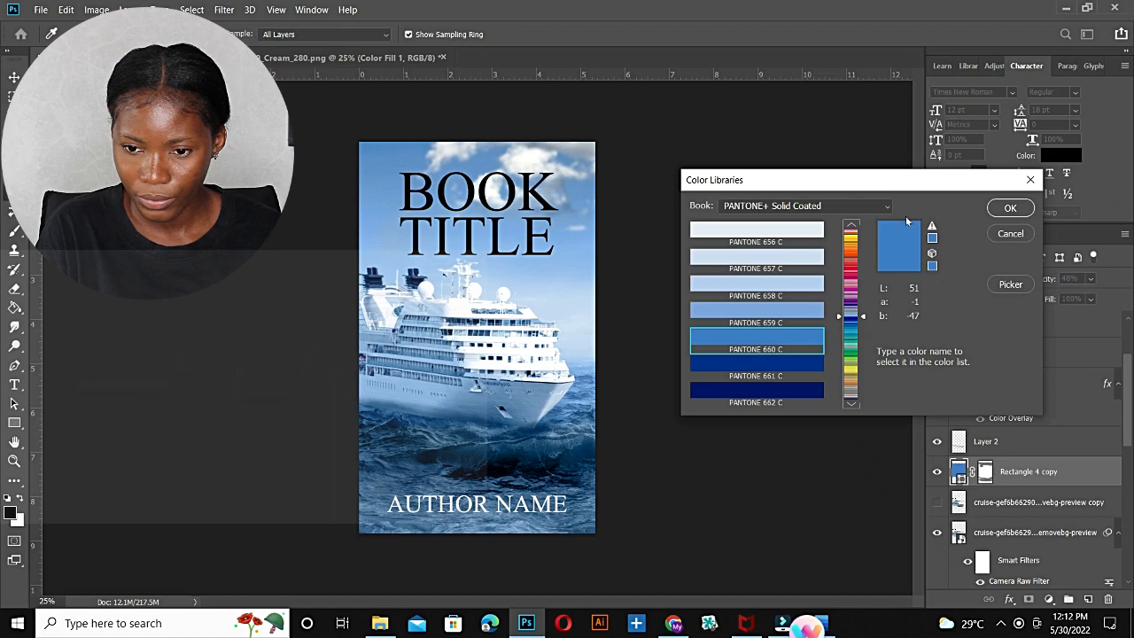
left_click(1011, 284)
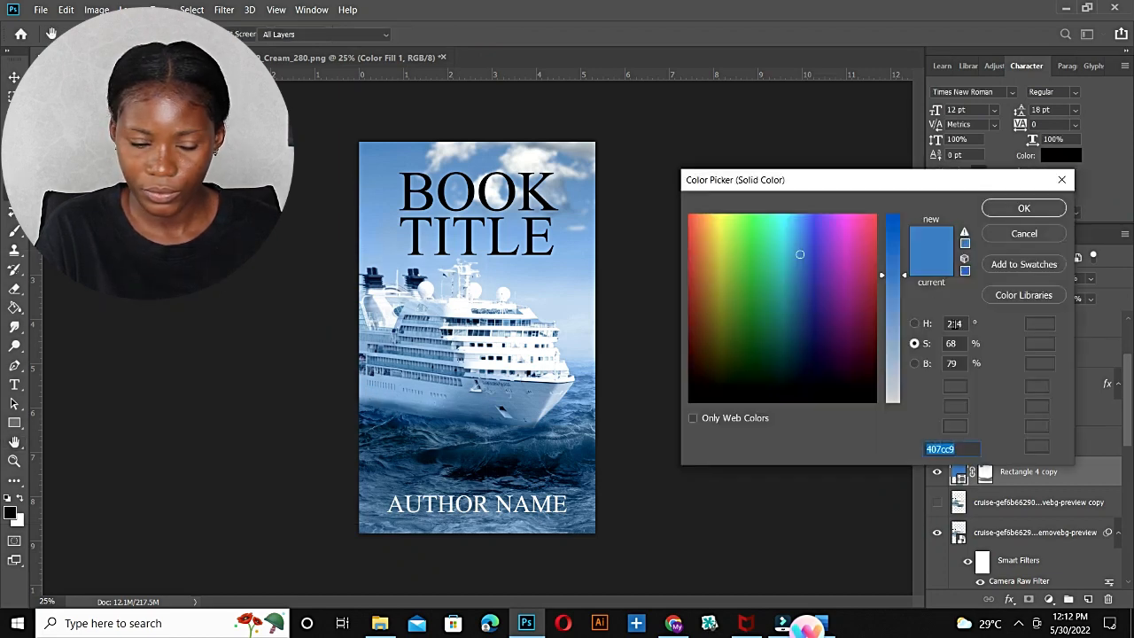
key("BackSpace")
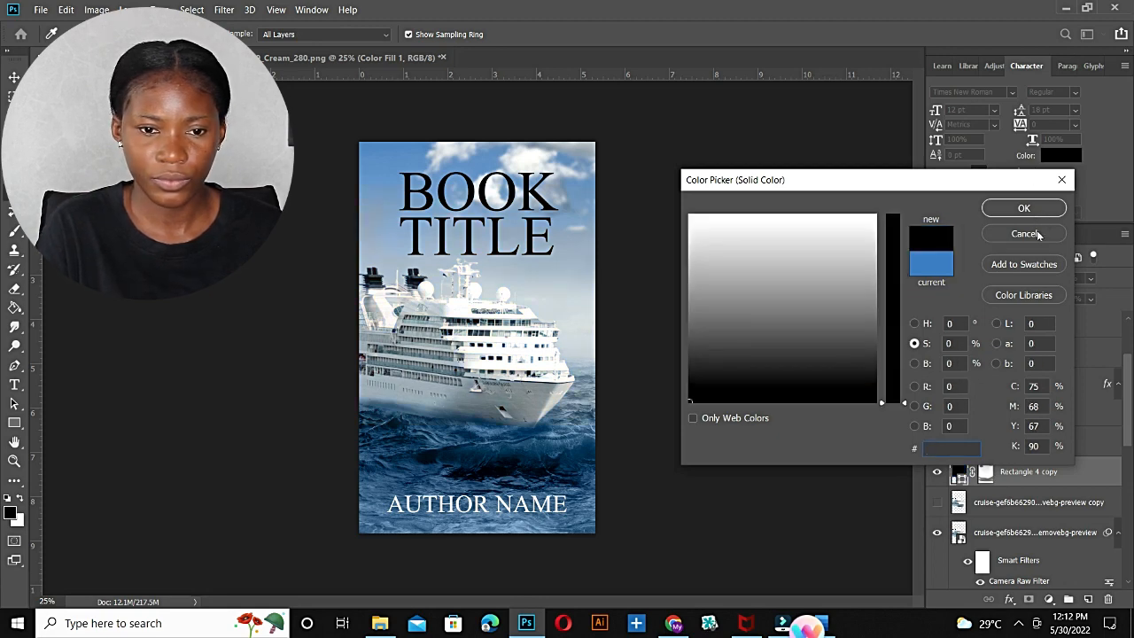
left_click(1023, 231)
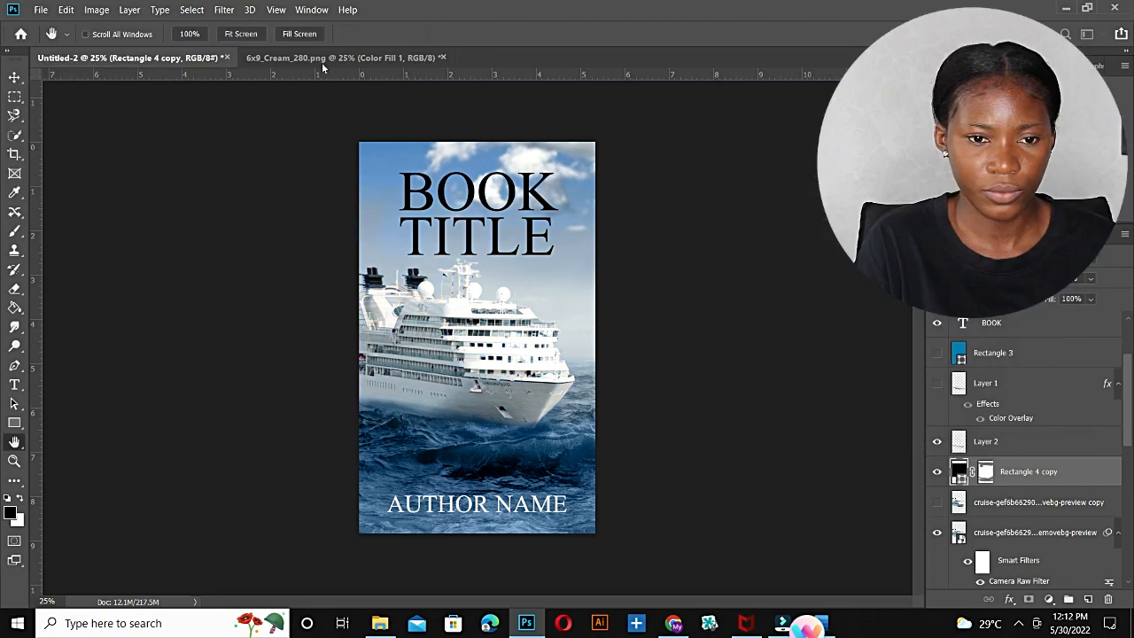
Switch to the 6x9_Cream_280.png template and add a solid colour fill layer in blue 407cc9.
left_click(322, 58)
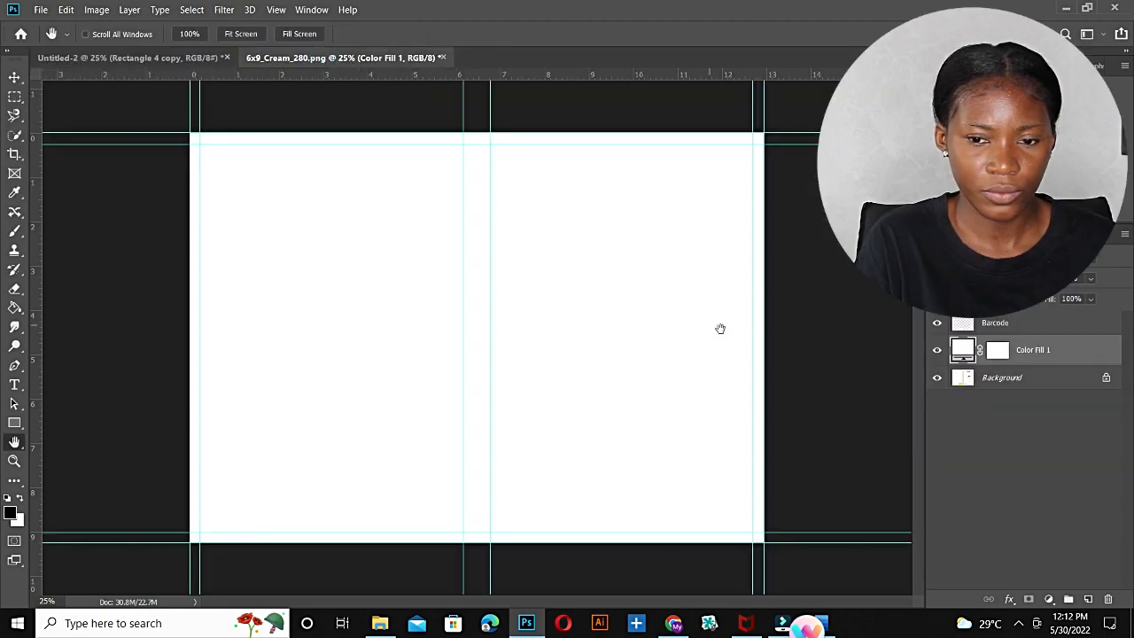
left_click(1049, 599)
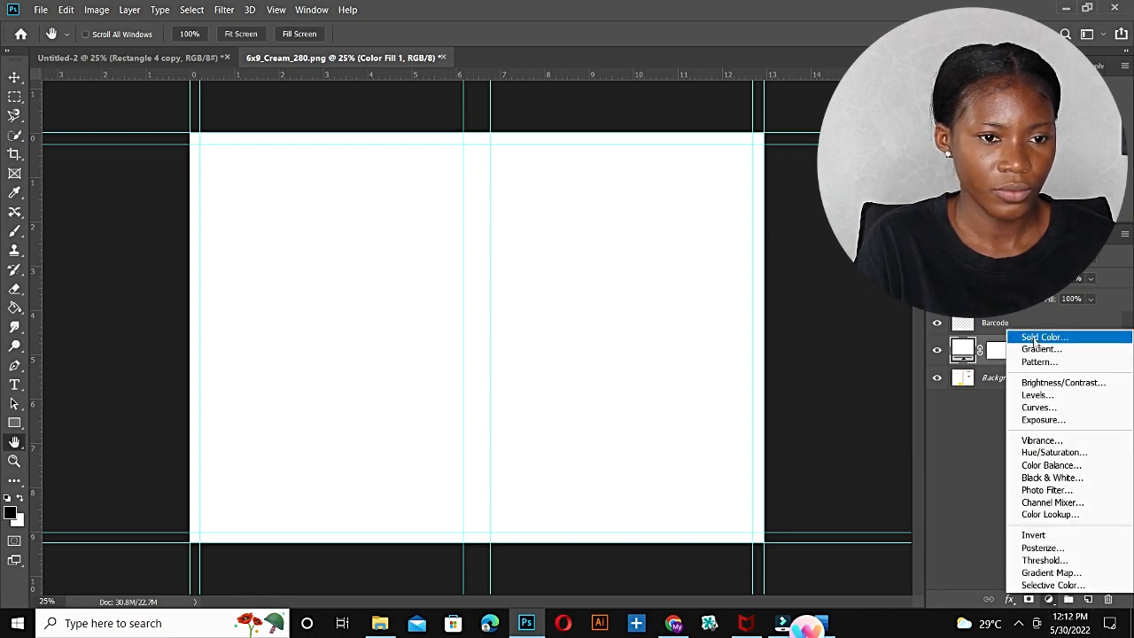
left_click(1035, 338)
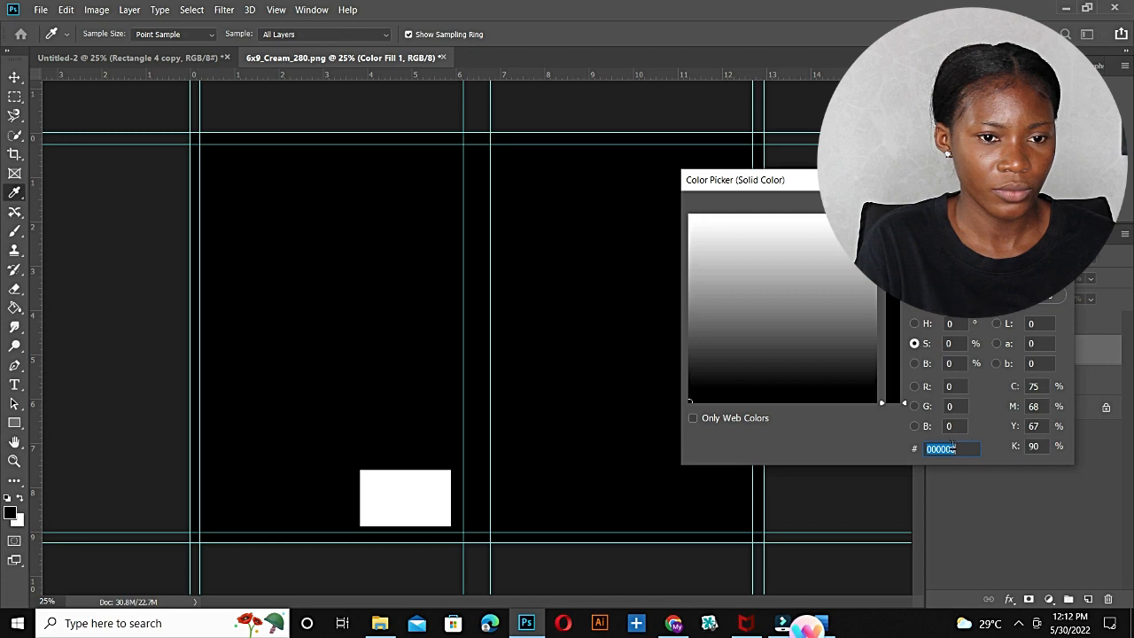
type("407cc9")
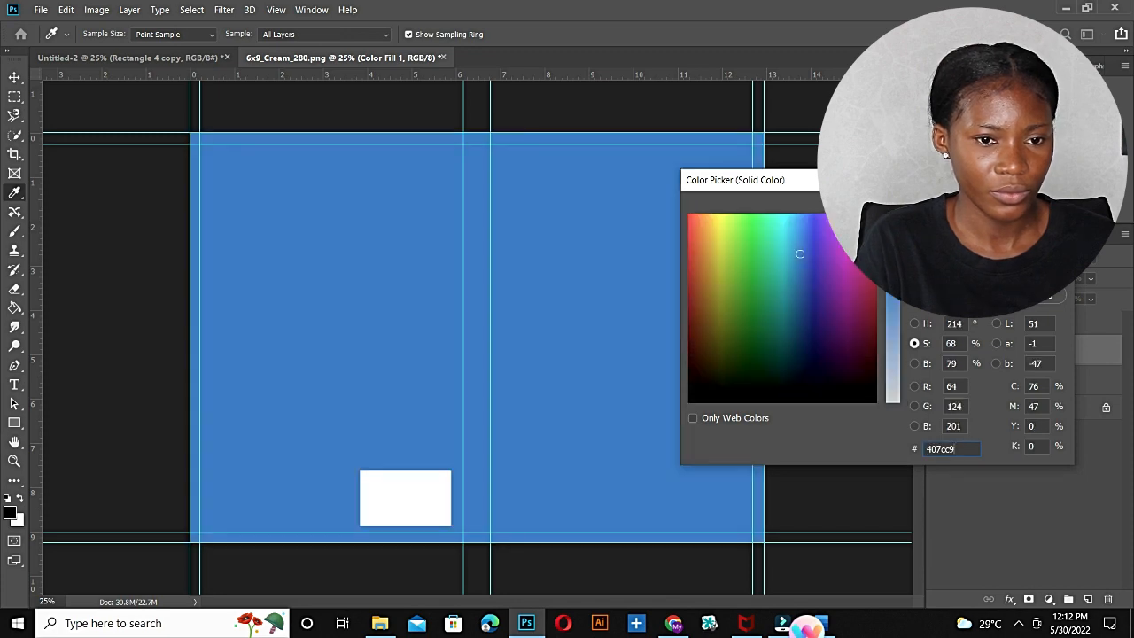
key("Return")
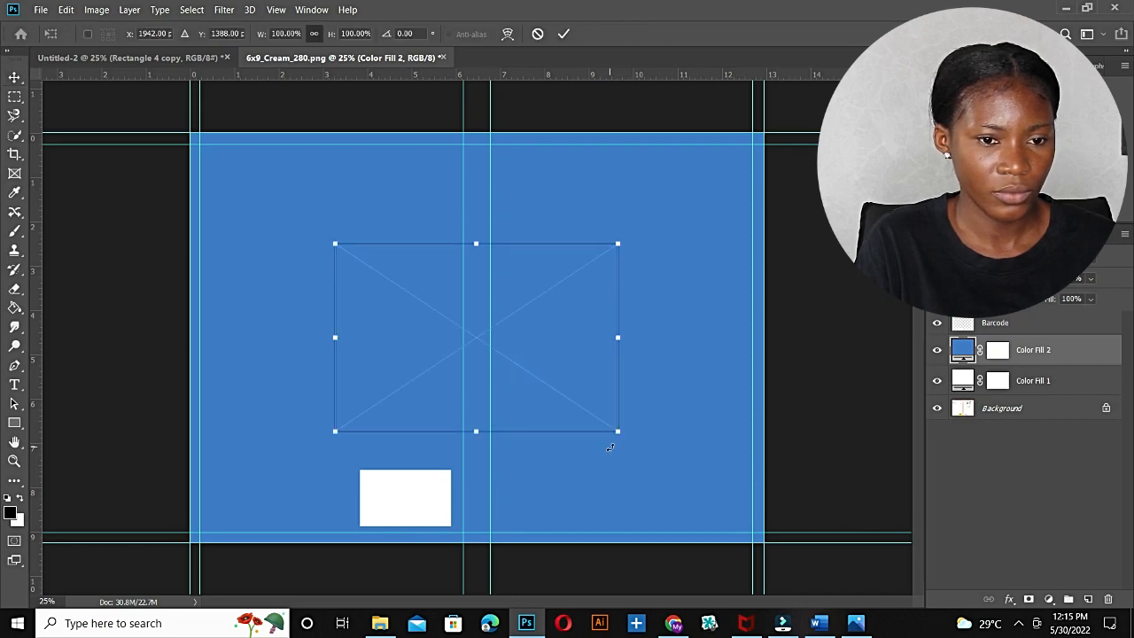
Place the sea-gdfce767dd_1920 image on the template and move it to the lower outer corner of the back cover.
left_click(564, 35)
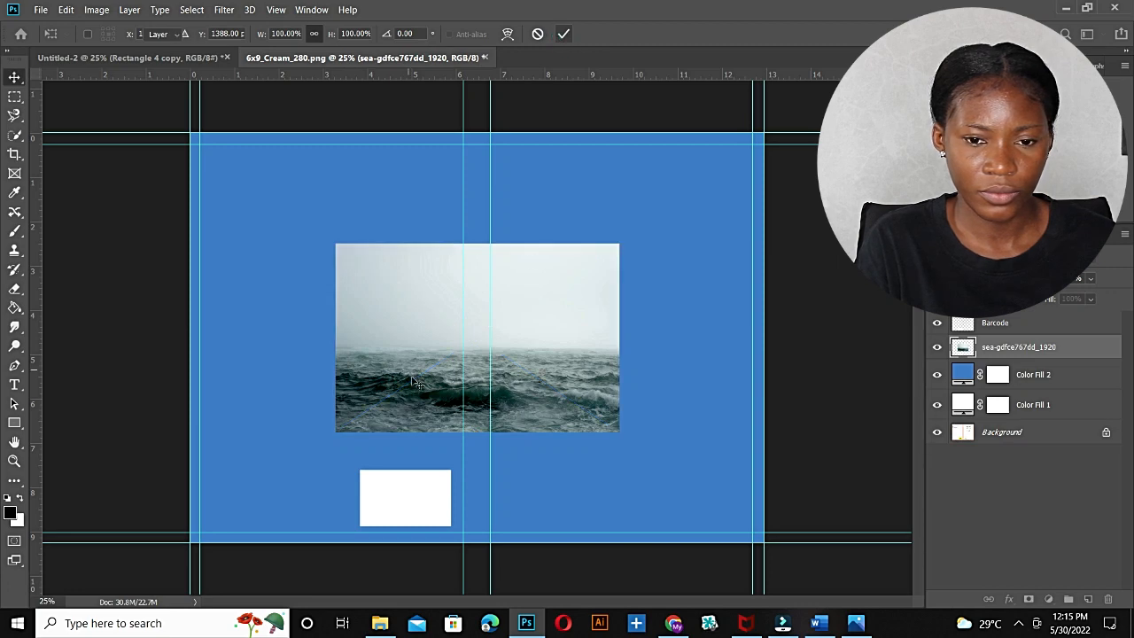
left_click_drag(374, 412, 317, 440)
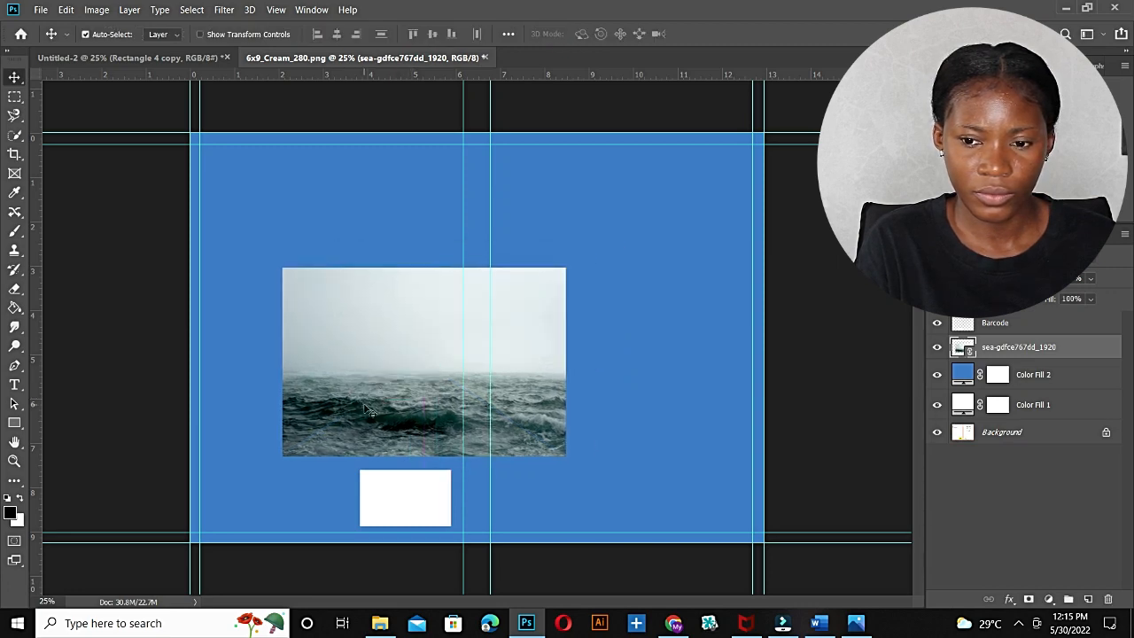
key("ctrl+minus")
key("ctrl+minus")
key("ctrl+minus")
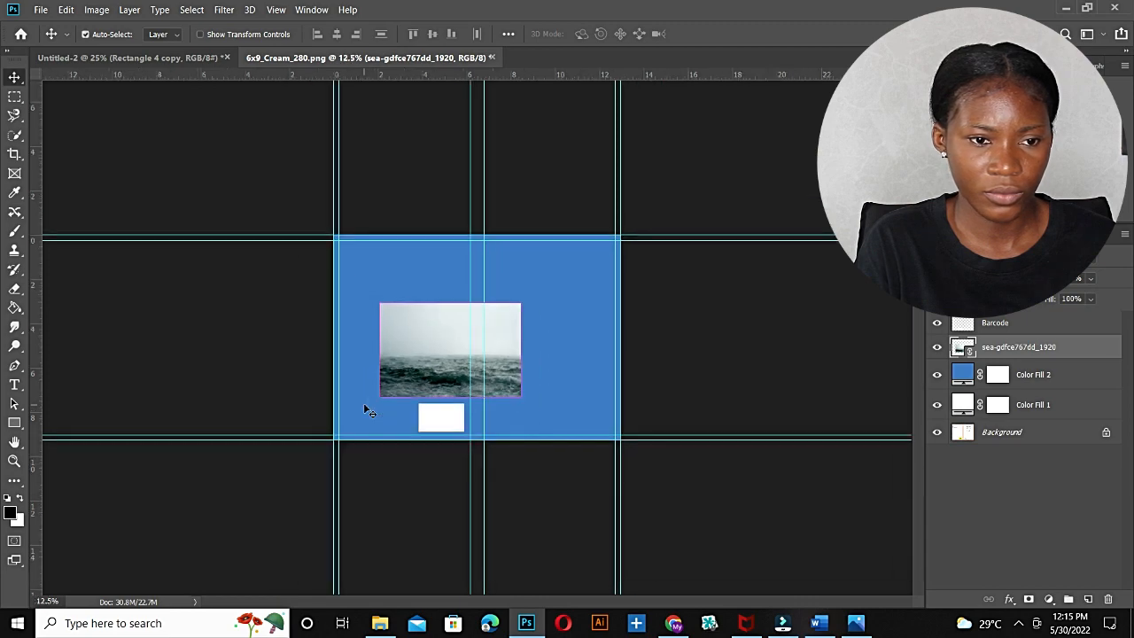
left_click_drag(389, 394, 346, 430)
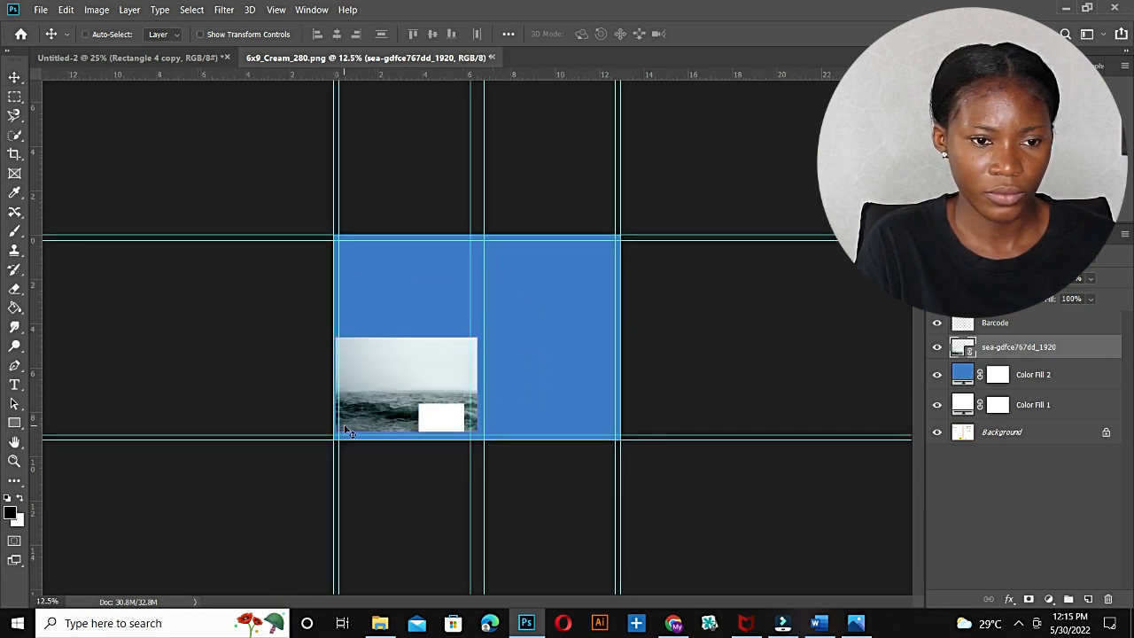
Scale the sea image to 226.26% and position it so that it covers the whole template.
key("ctrl+t")
left_click_drag(512, 323, 695, 277)
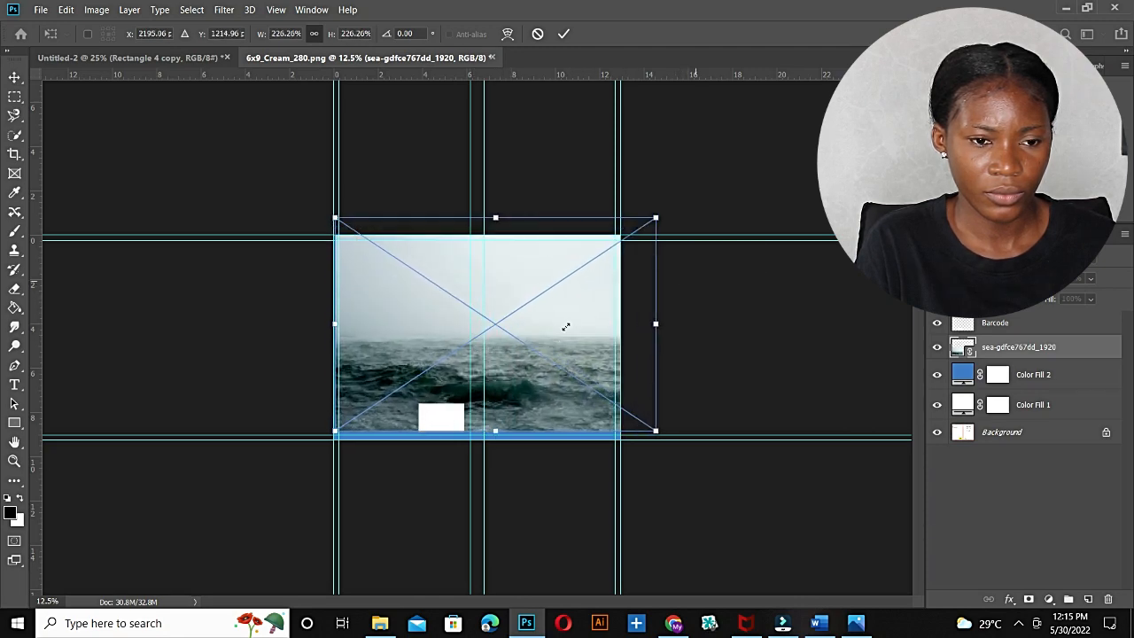
left_click_drag(567, 307, 556, 344)
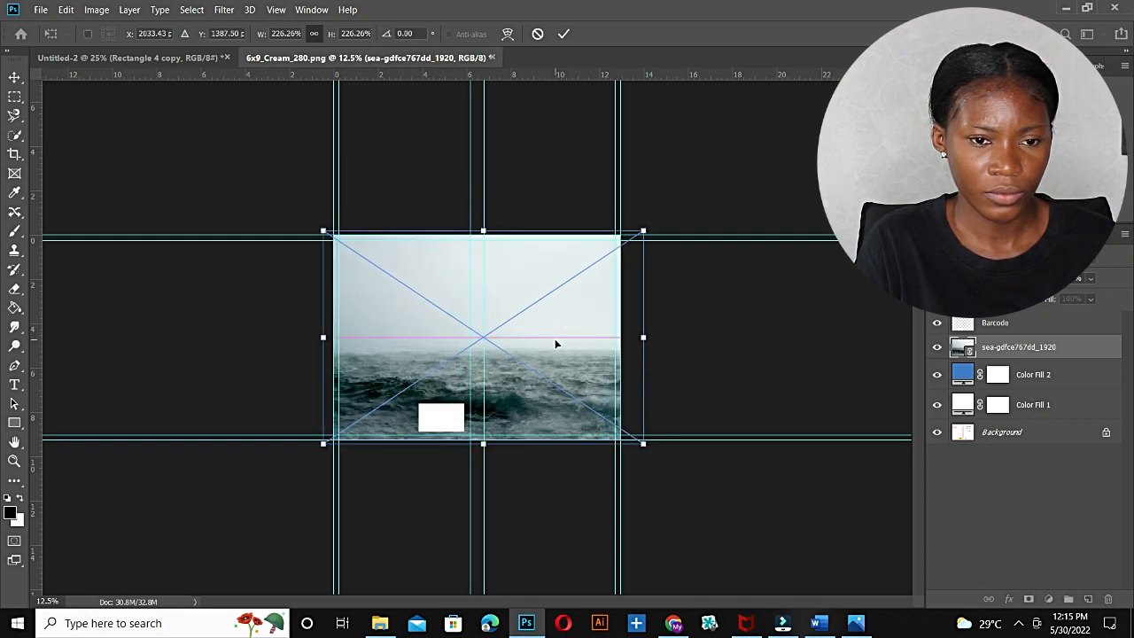
key("ctrl+minus")
key("ctrl+plus")
key("ctrl+plus")
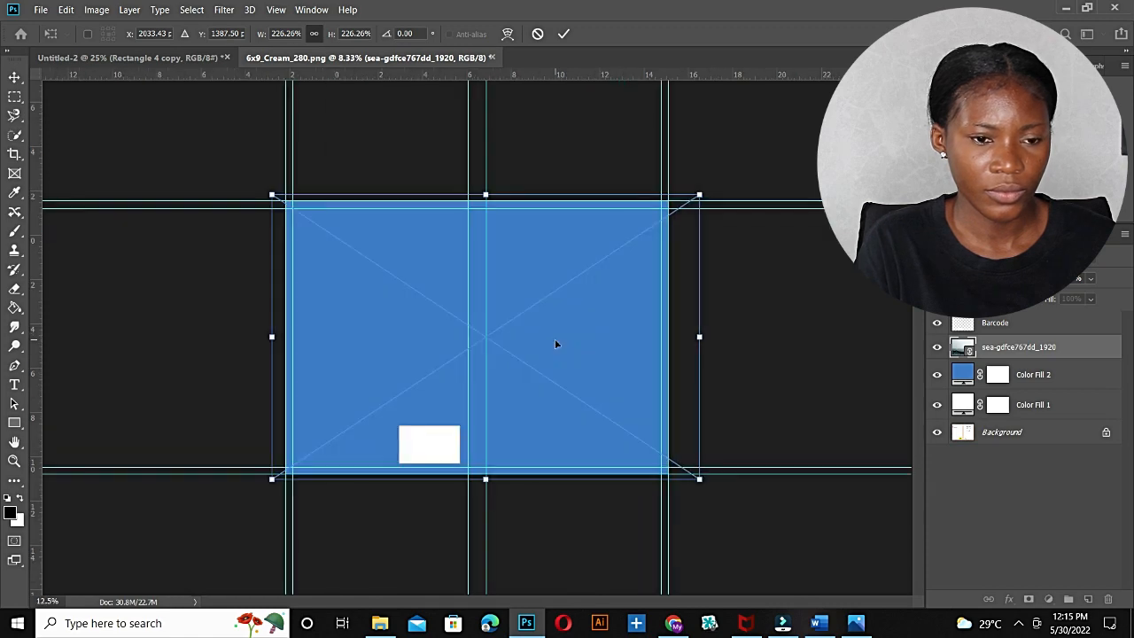
key("ctrl+plus")
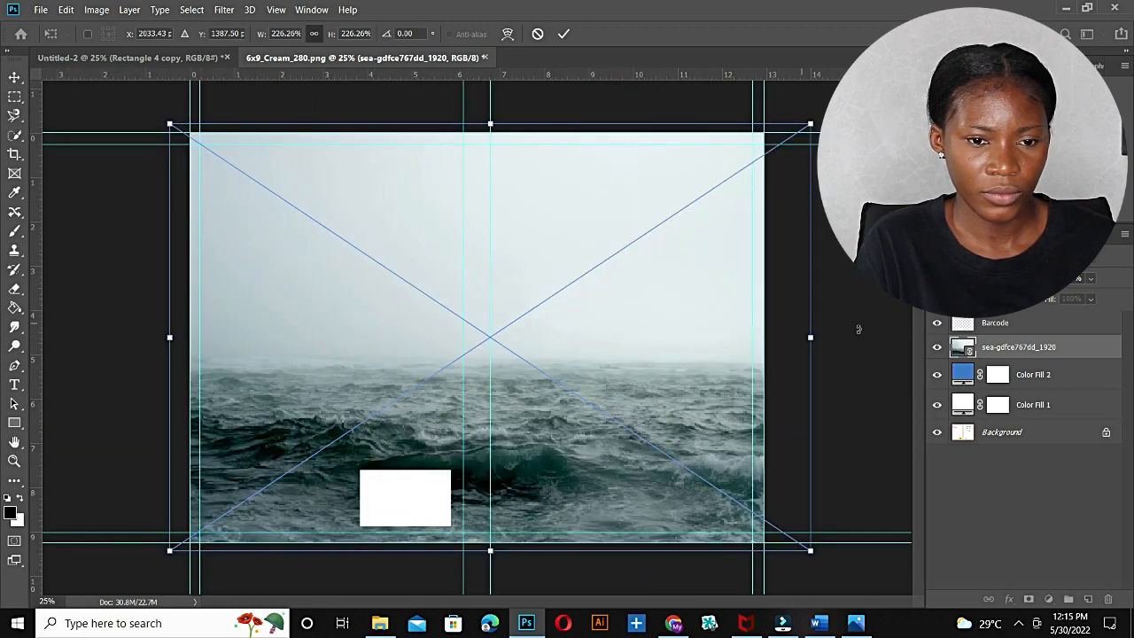
key("Return")
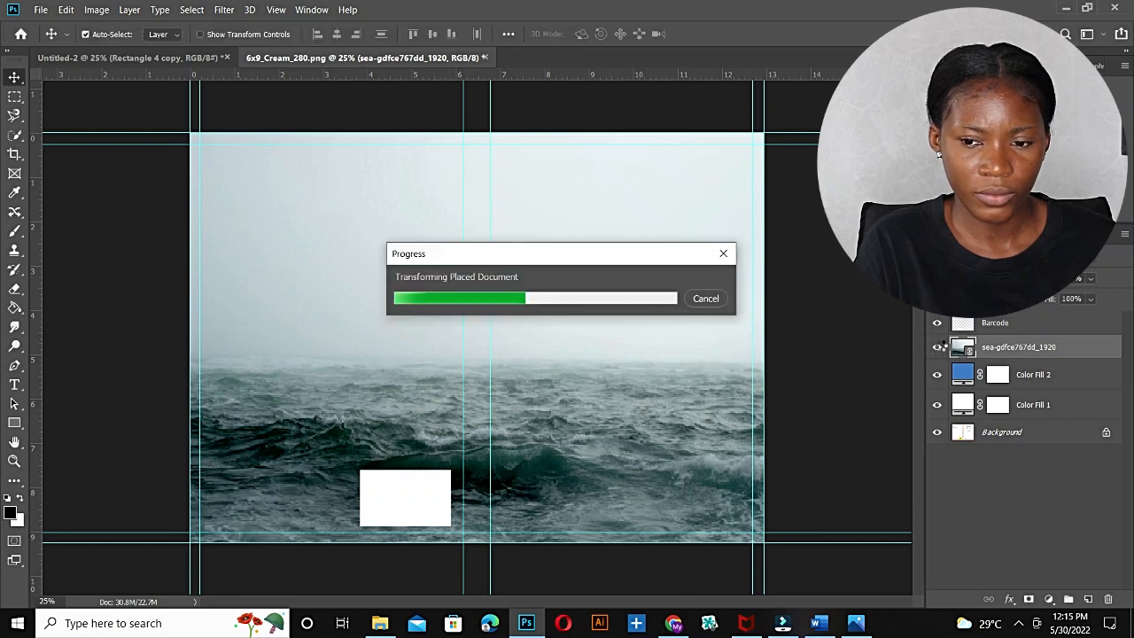
Hide the Barcode layer and place the clouds-g6db88ff09_1920 image as a linked file over the upper part of the sea.
left_click(937, 324)
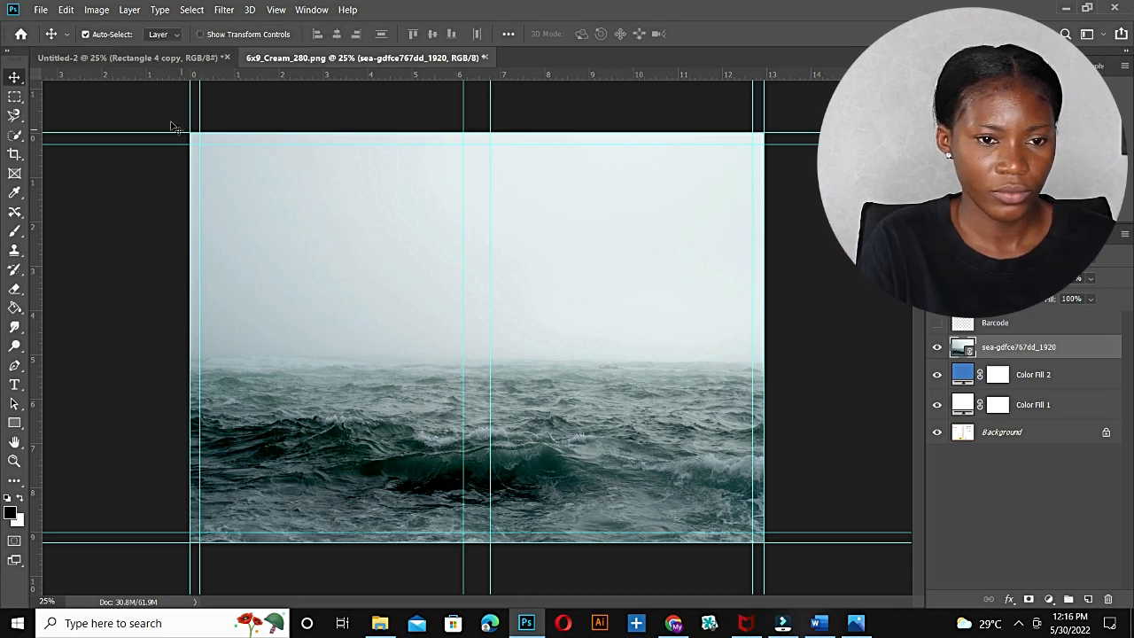
left_click(37, 10)
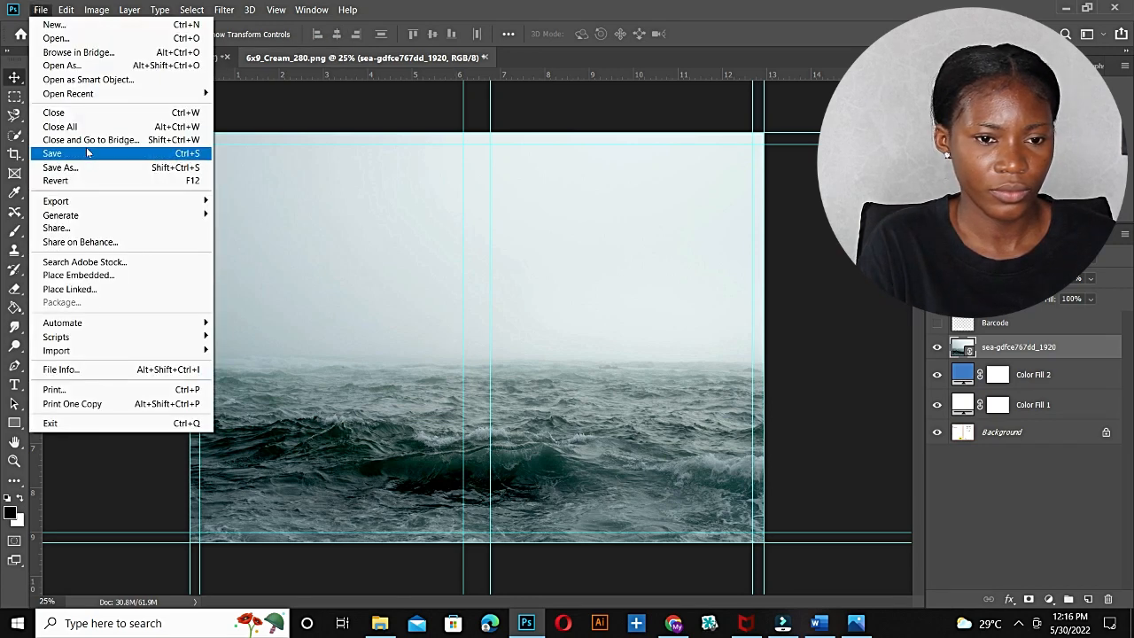
left_click(105, 290)
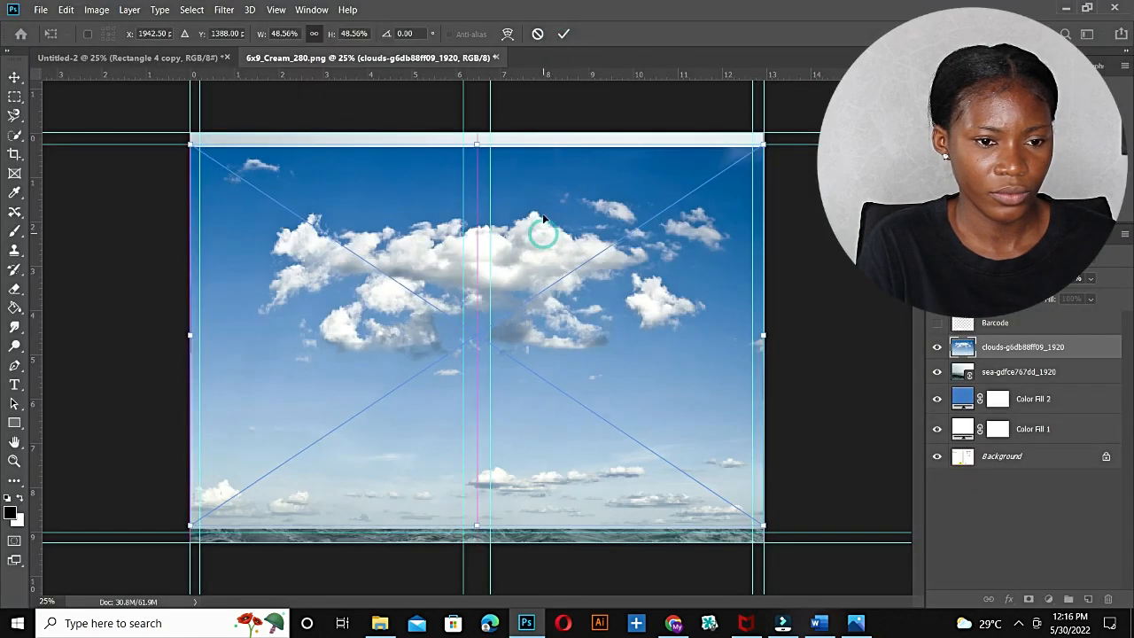
left_click_drag(543, 236, 565, 216)
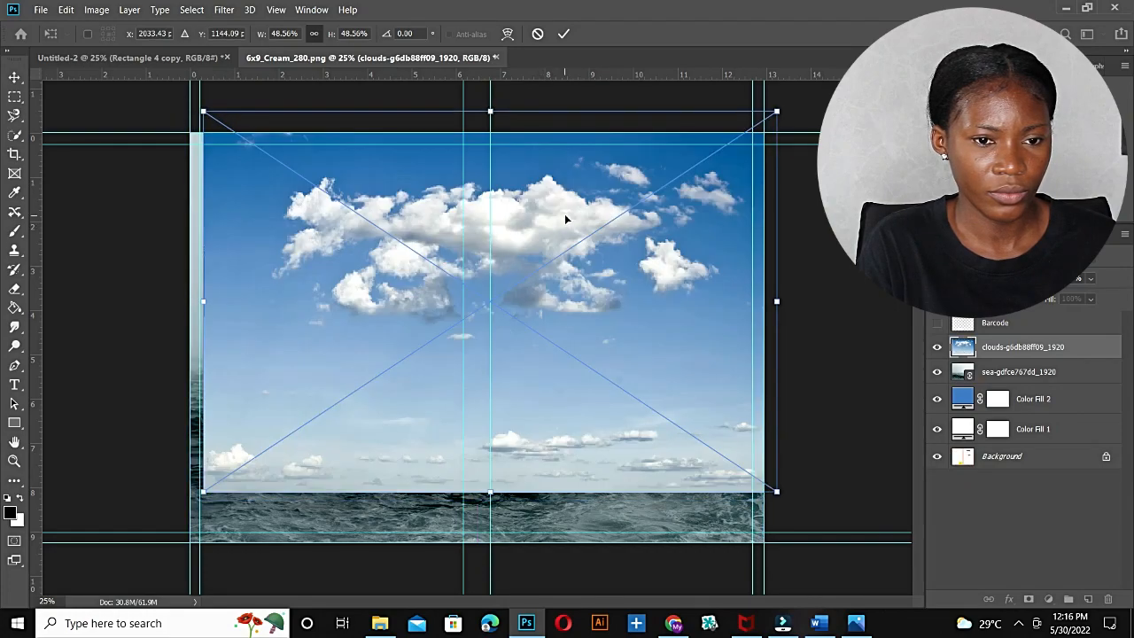
left_click(193, 319)
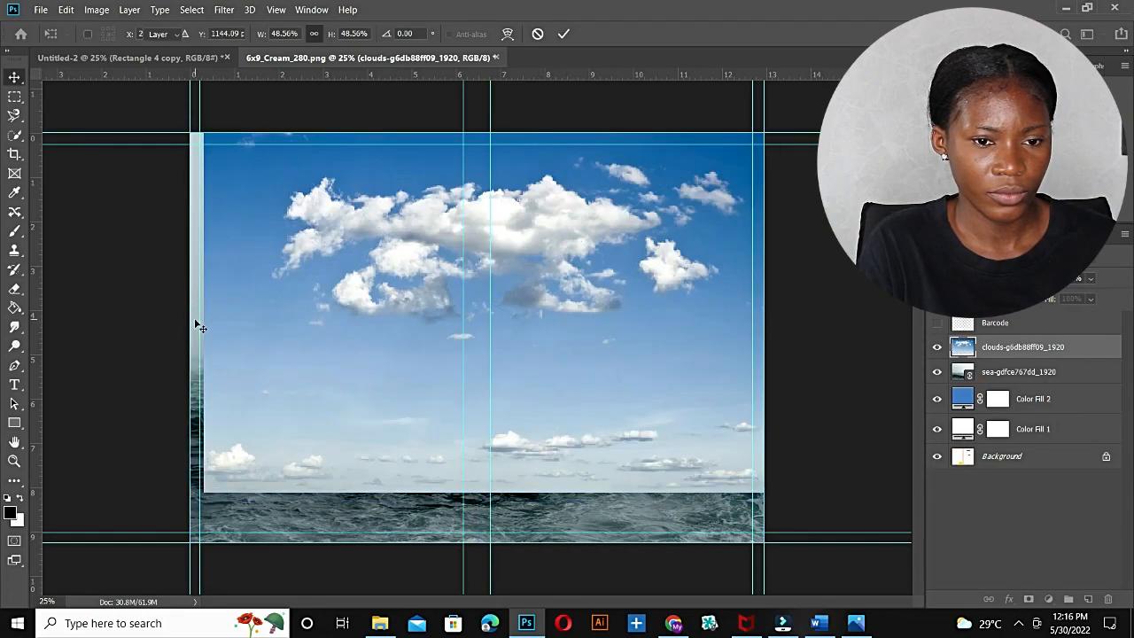
Enlarge the clouds image to 53.38% and position it to span the full width of the cover.
key("ctrl+t")
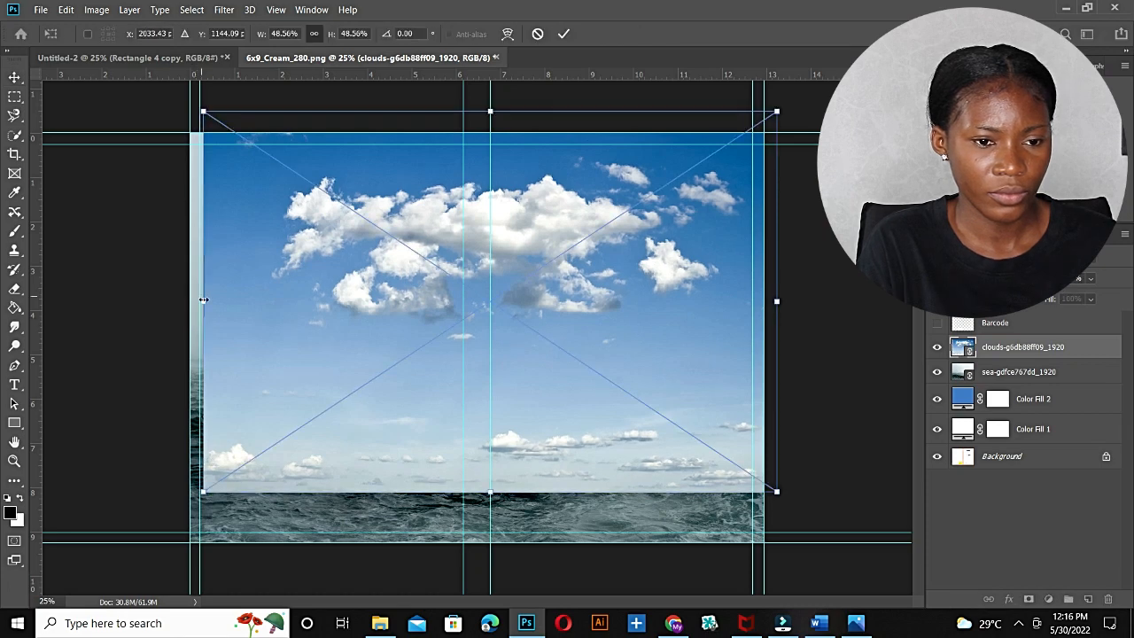
left_click_drag(201, 298, 188, 299)
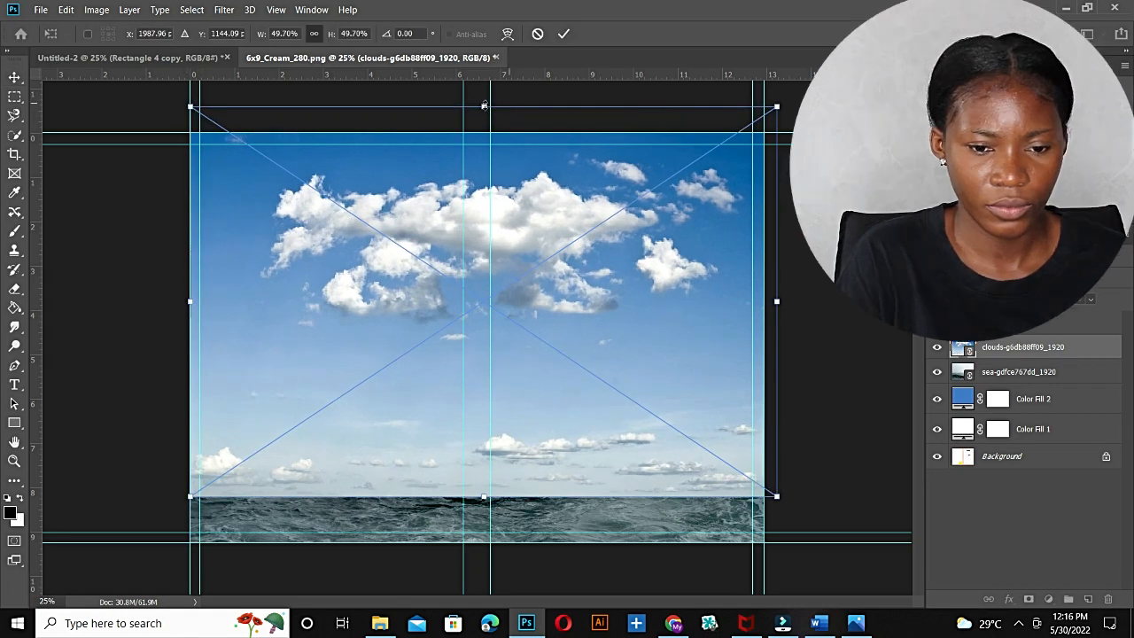
left_click_drag(484, 106, 480, 62)
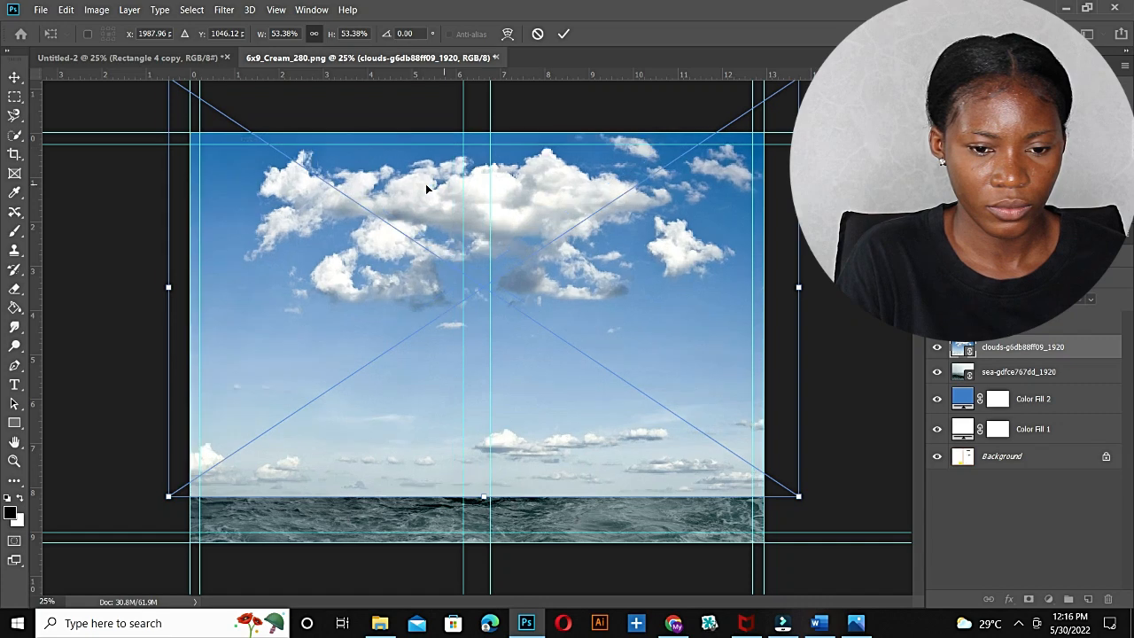
left_click_drag(431, 182, 409, 179)
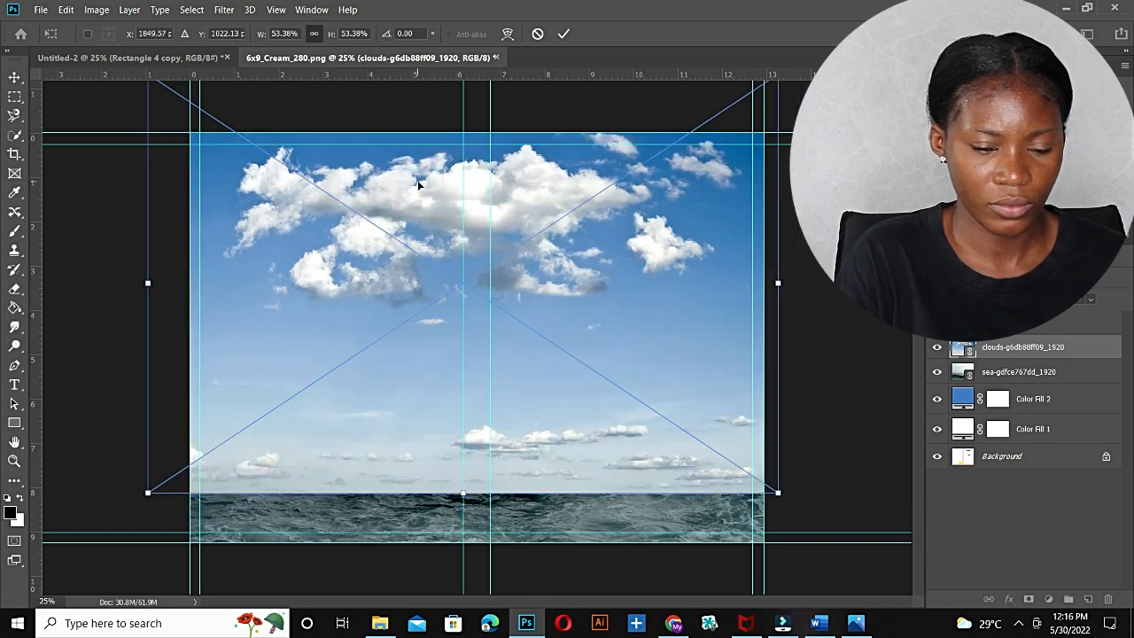
left_click(564, 34)
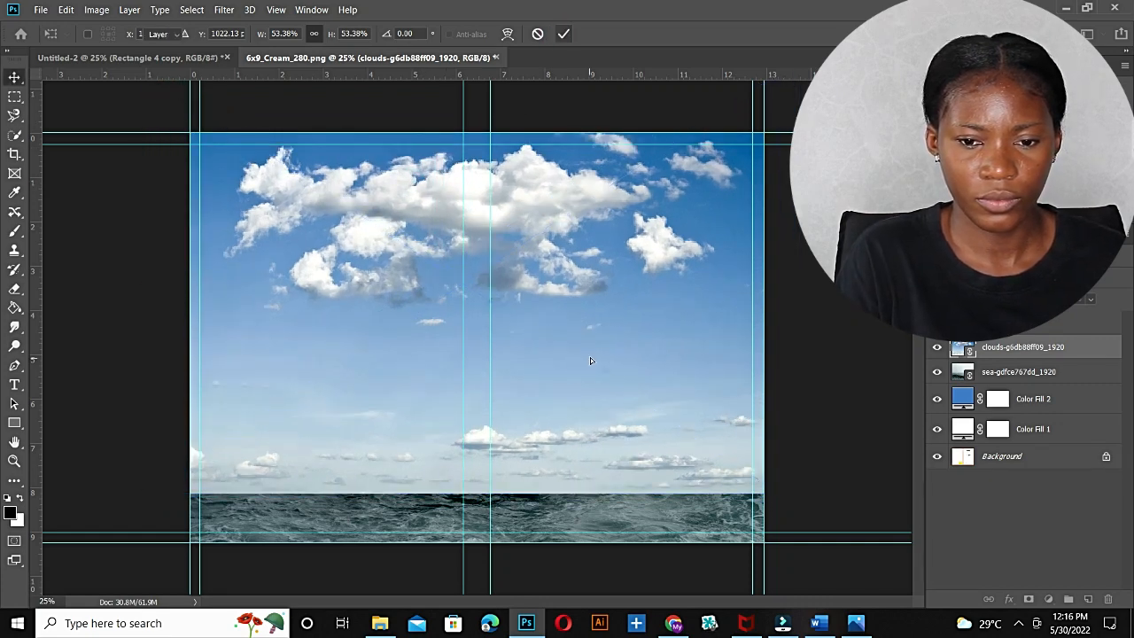
Scale the clouds image to 56.13% and move it up so that more of the sea shows below it.
key("ctrl+t")
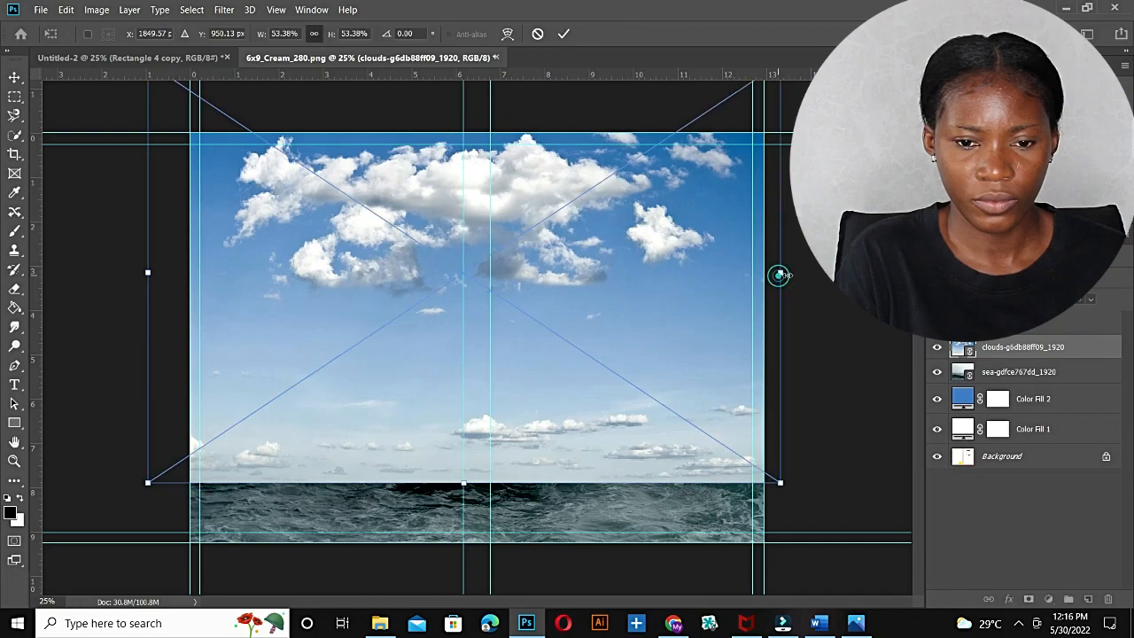
left_click_drag(779, 276, 810, 275)
left_click_drag(655, 249, 643, 201)
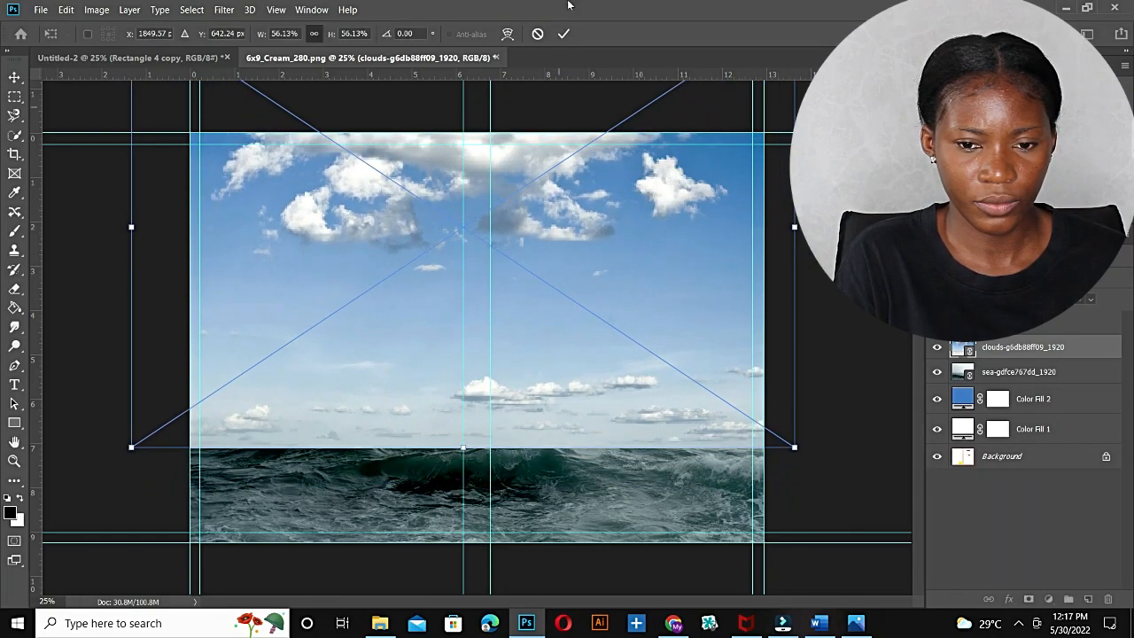
left_click(564, 33)
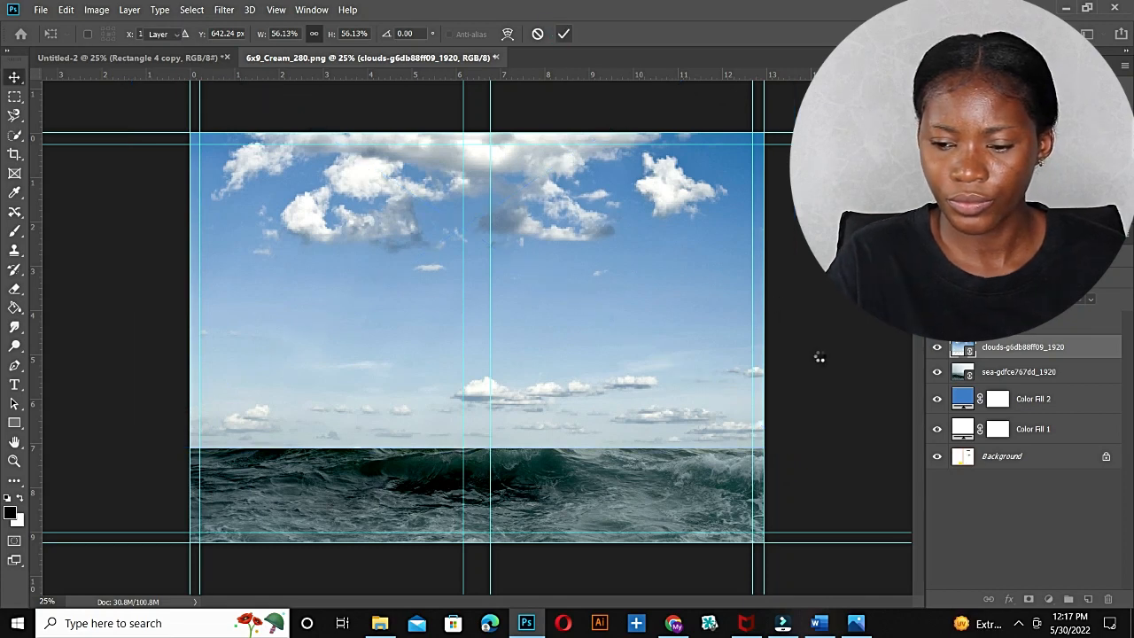
Add a layer mask to the clouds layer and set the Brush tool's opacity to 50%.
left_click(1028, 600)
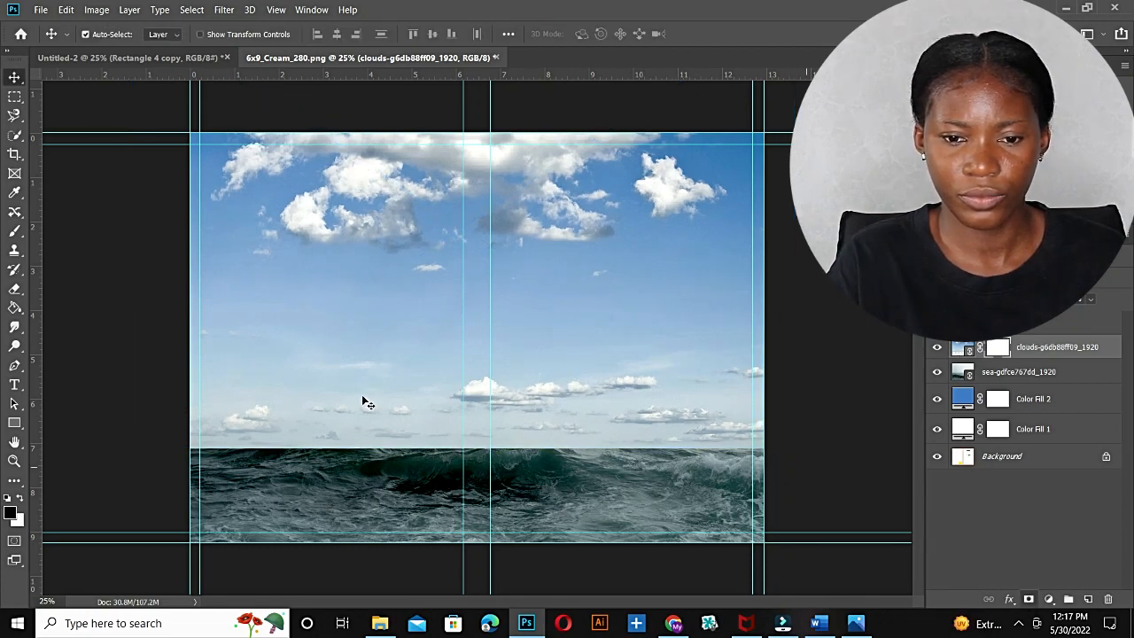
key("b")
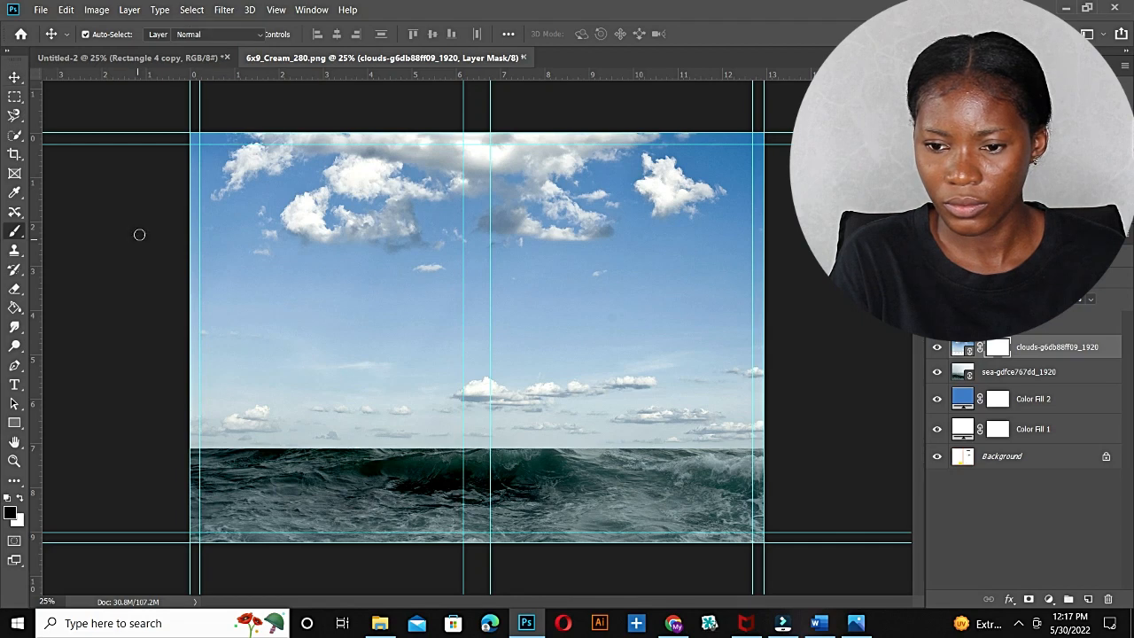
left_click(339, 35)
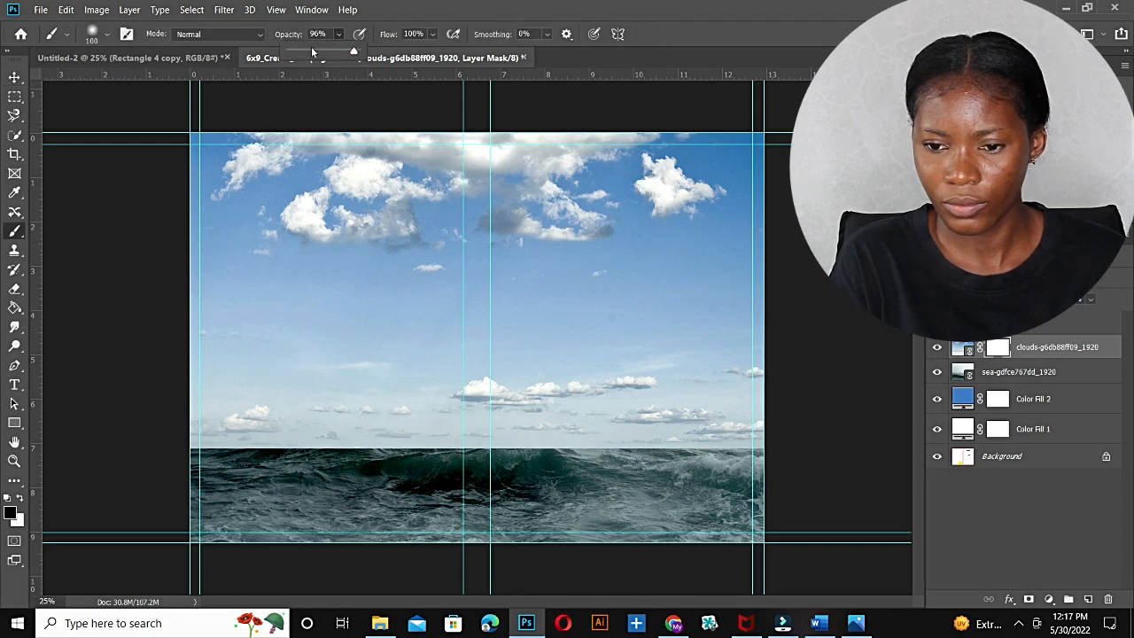
left_click_drag(320, 55, 321, 55)
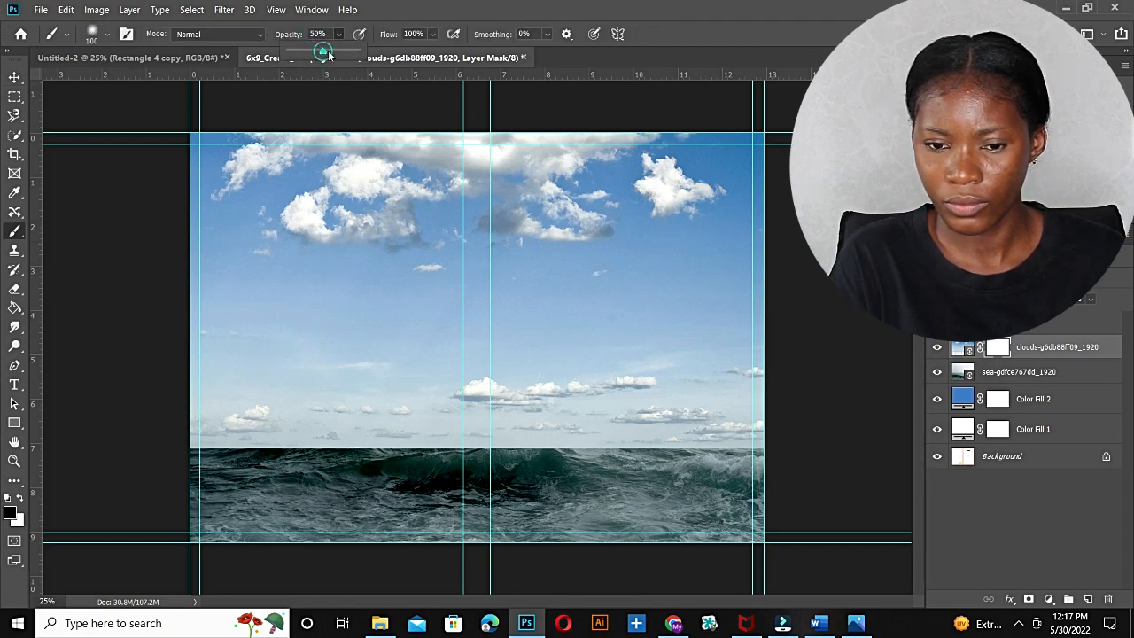
Set a Soft Round brush to 448 px and paint black on the clouds mask to blend the horizon into the sea.
left_click(103, 37)
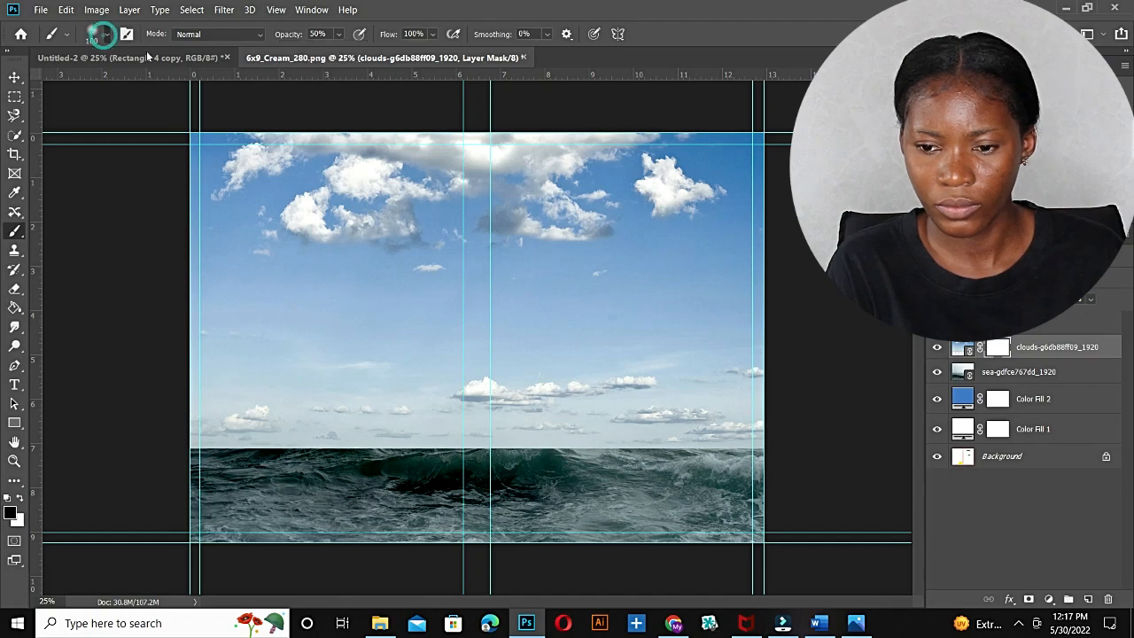
left_click(150, 76)
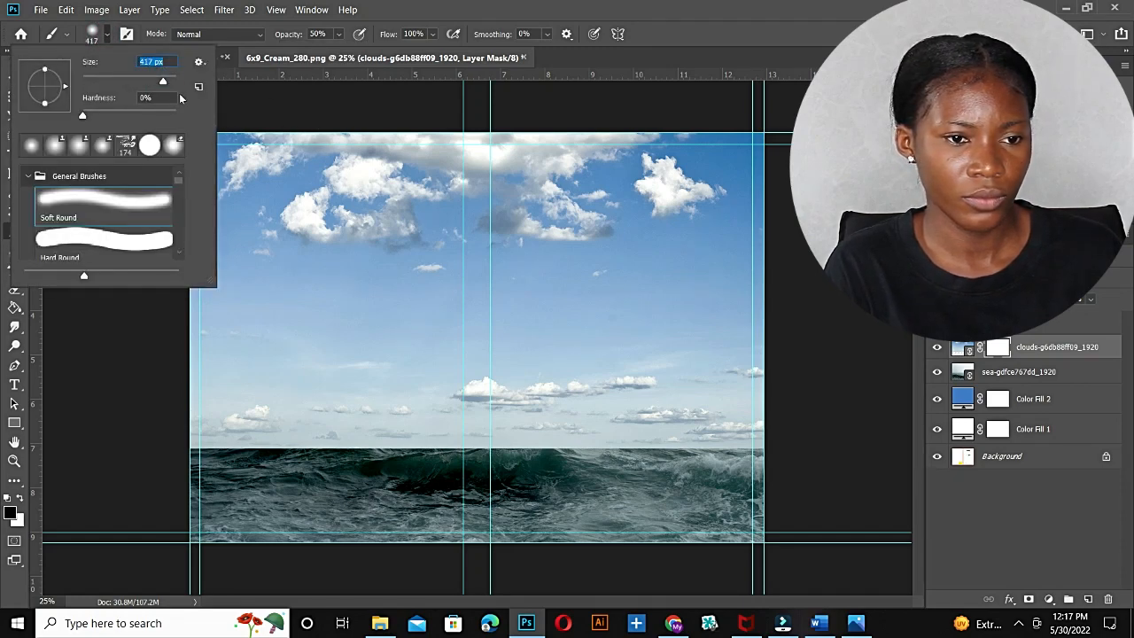
left_click(164, 80)
mouse_move(441, 370)
left_mouse_down()
mouse_move(384, 438)
mouse_move(188, 432)
mouse_move(529, 451)
mouse_move(730, 436)
mouse_move(792, 413)
left_mouse_up()
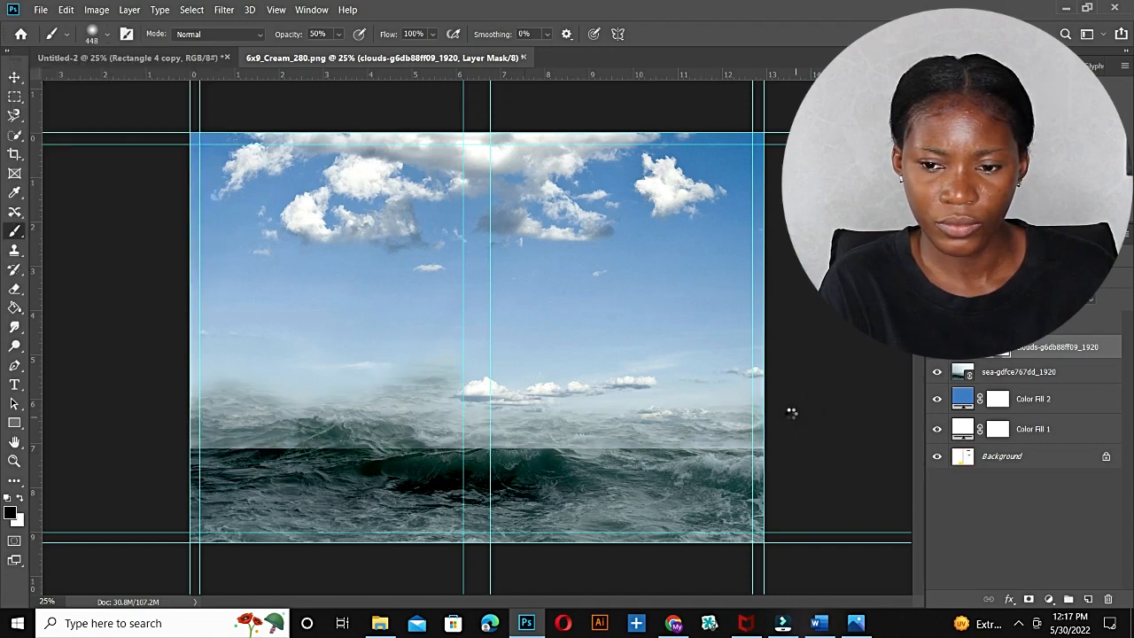
left_click(744, 434)
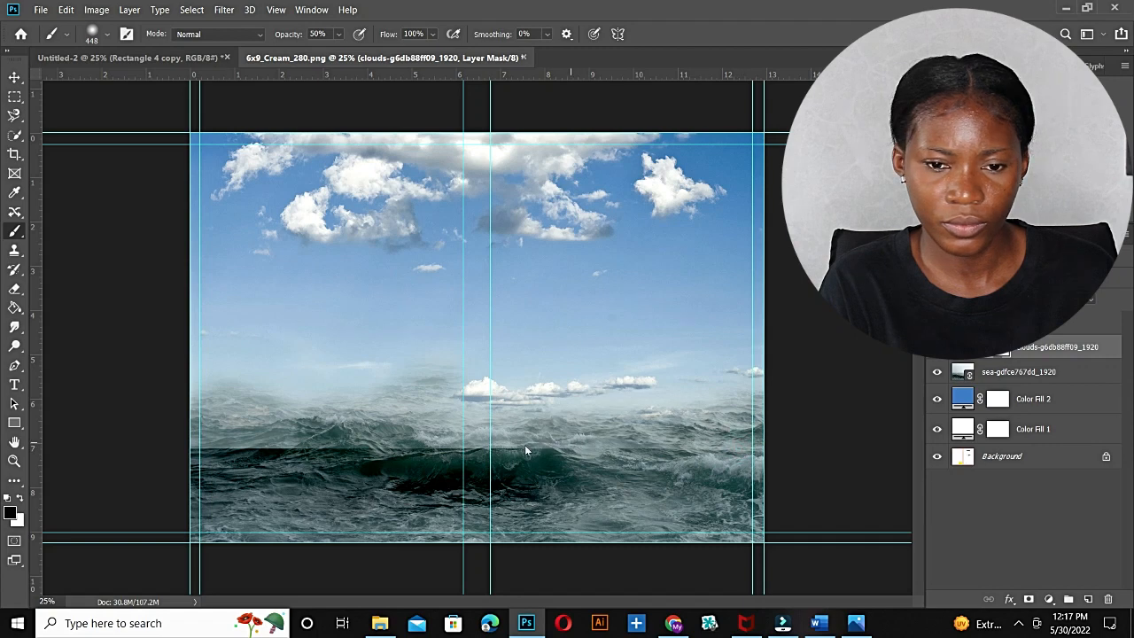
mouse_move(524, 446)
left_mouse_down()
mouse_move(380, 447)
mouse_move(209, 405)
mouse_move(172, 319)
mouse_move(478, 385)
mouse_move(815, 382)
mouse_move(532, 390)
mouse_move(368, 411)
left_mouse_up()
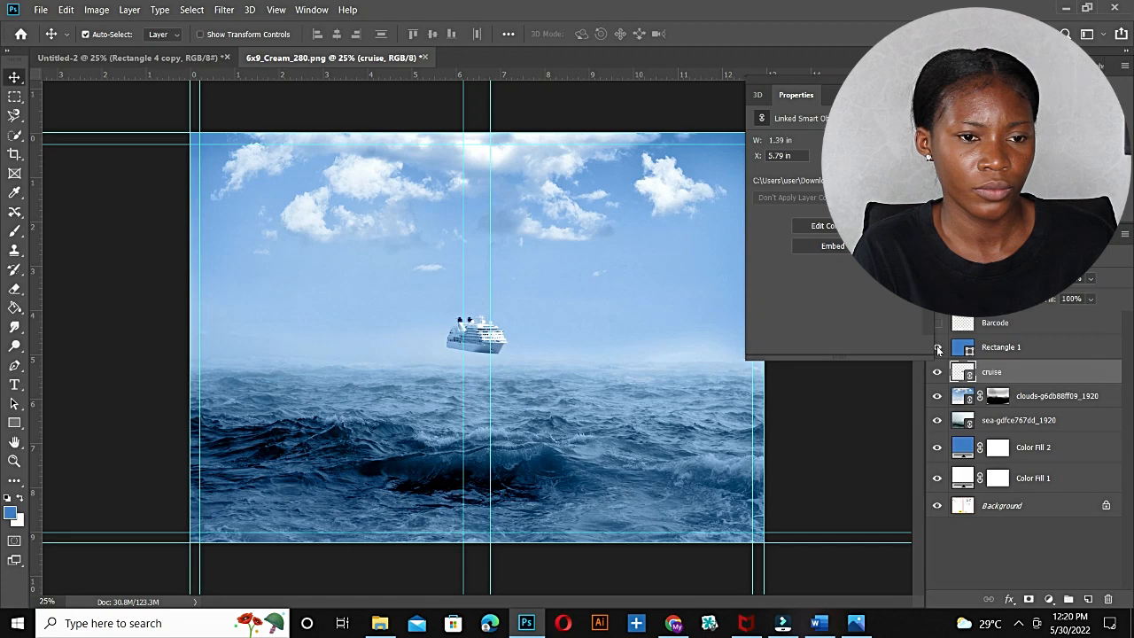
Hide the Rectangle 1 overlay and open the Surface Blur filter for the clouds layer.
left_click(1039, 404)
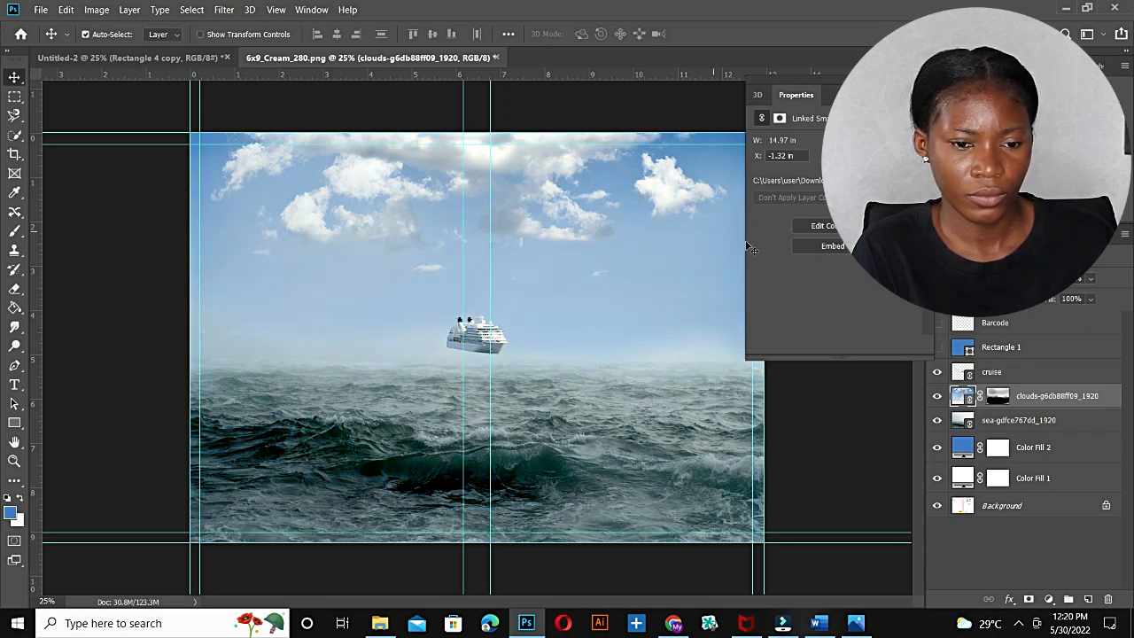
left_click(218, 11)
mouse_move(316, 168)
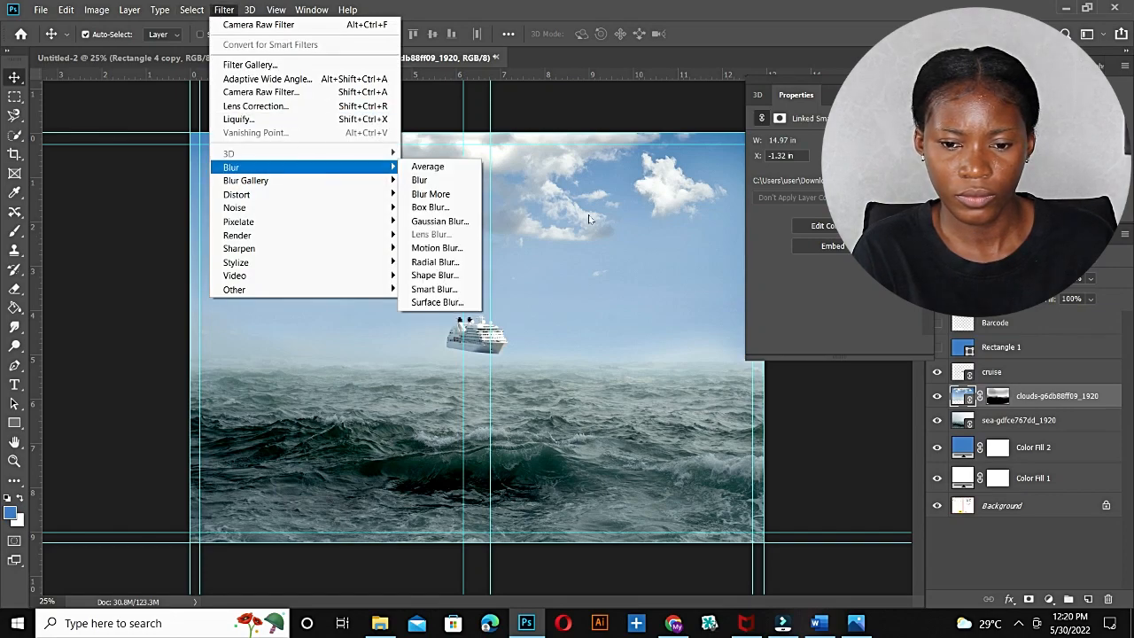
left_click(591, 220)
key("ctrl+plus")
left_click(14, 442)
left_click_drag(570, 151, 568, 241)
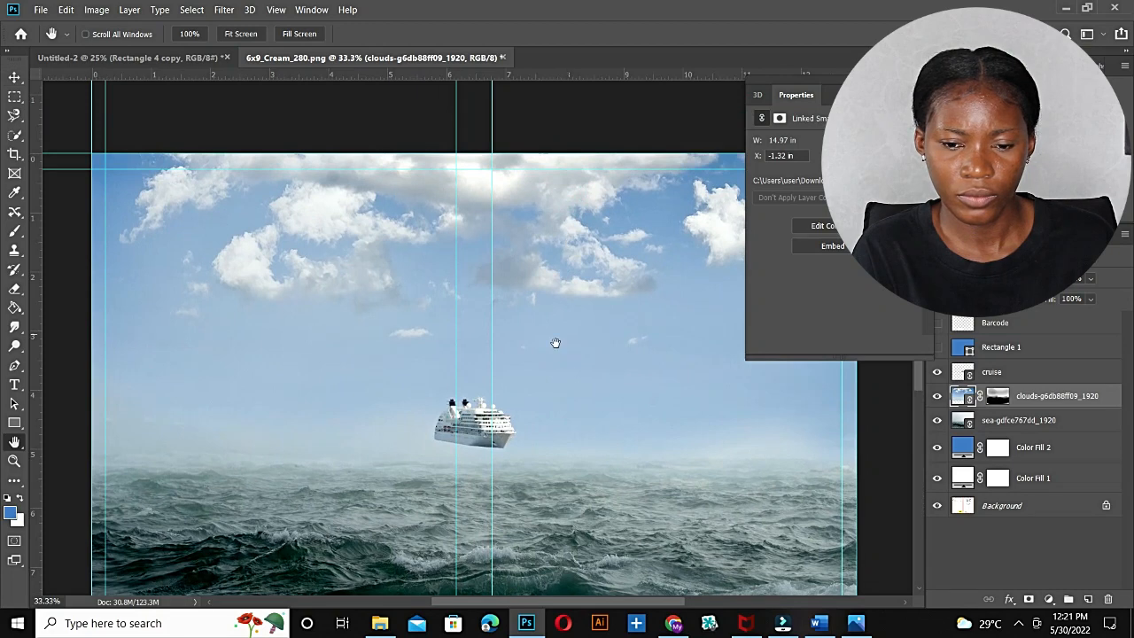
key("ctrl+plus")
left_click(223, 10)
mouse_move(266, 167)
left_click(442, 299)
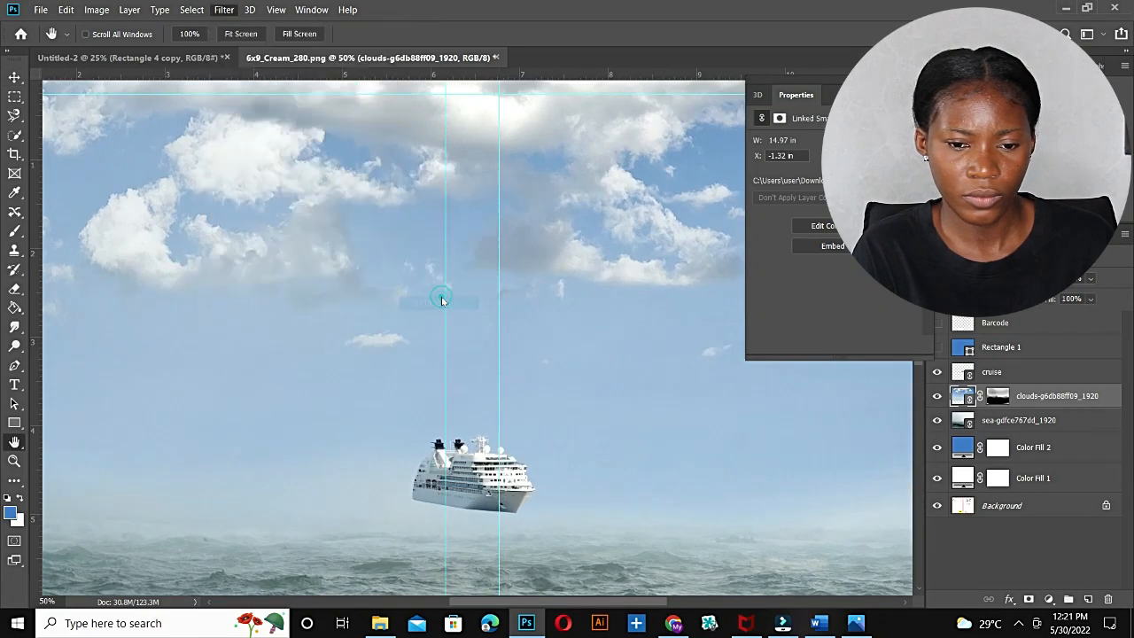
Apply Surface Blur to the clouds with a 29-pixel radius and a raised threshold.
left_click_drag(677, 335, 697, 333)
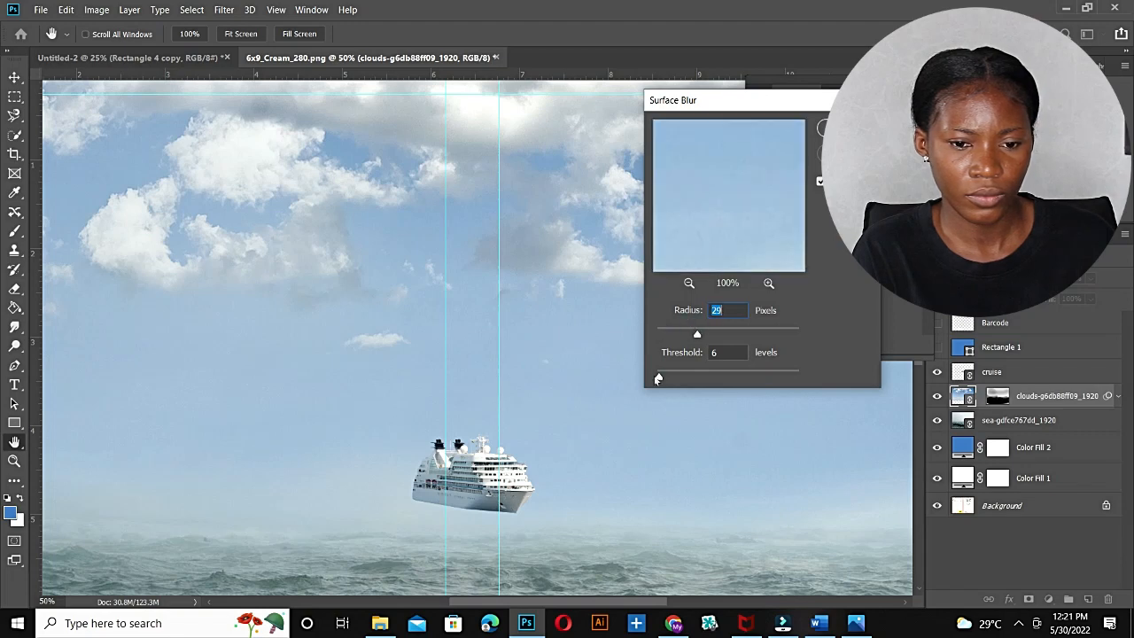
left_click_drag(659, 376, 780, 377)
left_click_drag(690, 387, 694, 386)
key("Return")
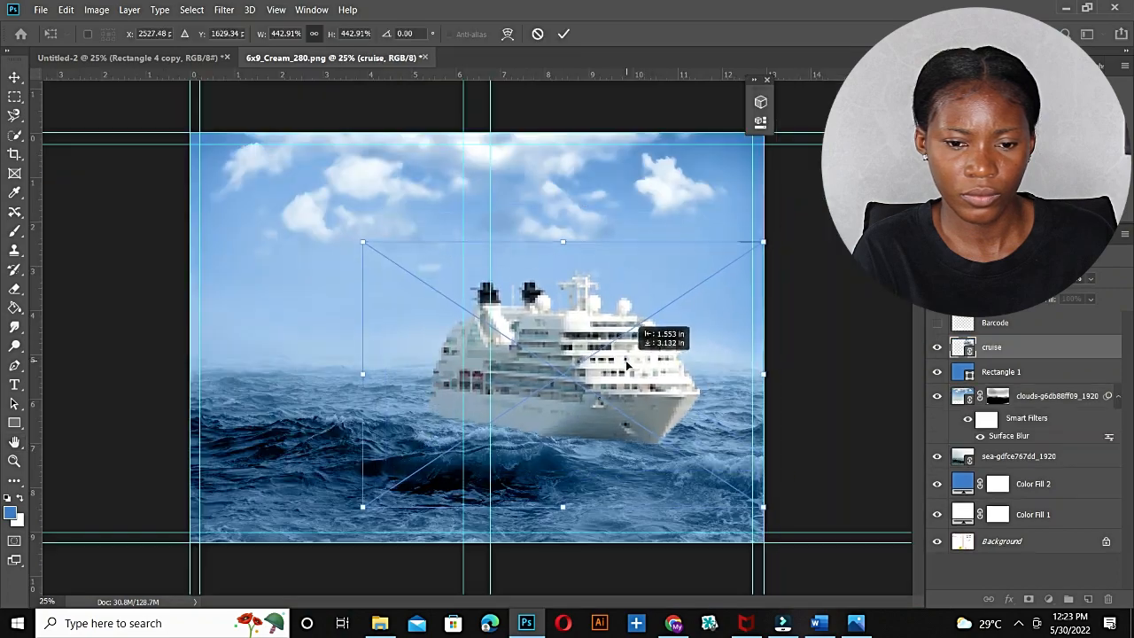
Position the enlarged cruise ship across the spine and front cover and scale it up slightly.
left_click_drag(634, 355, 592, 370)
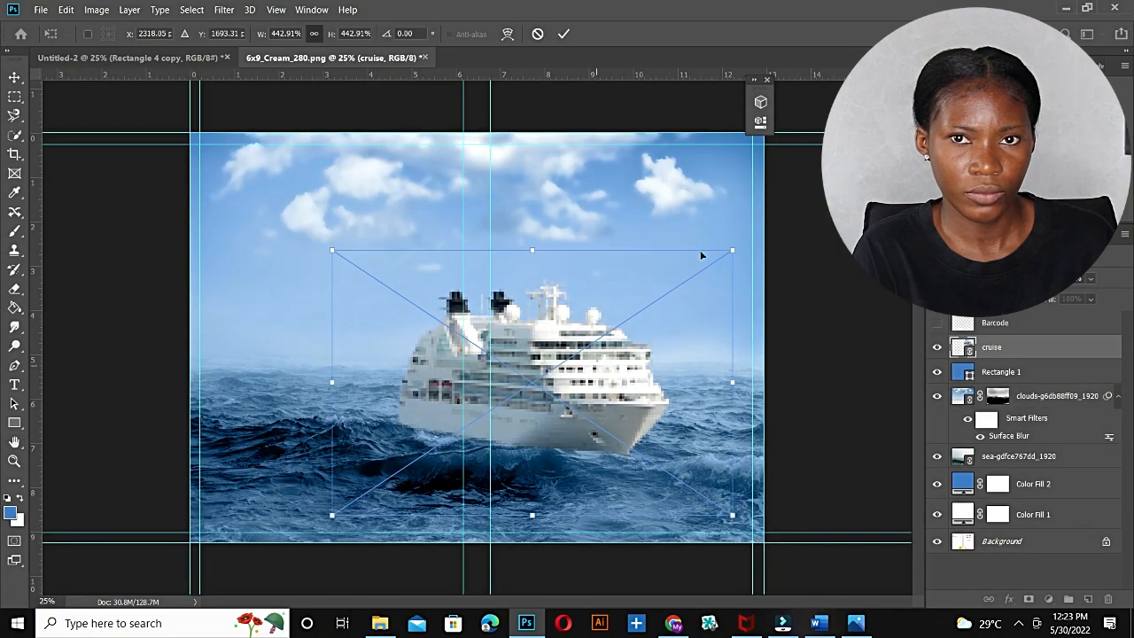
left_click_drag(733, 250, 749, 239)
left_click_drag(643, 372, 646, 362)
key("Return")
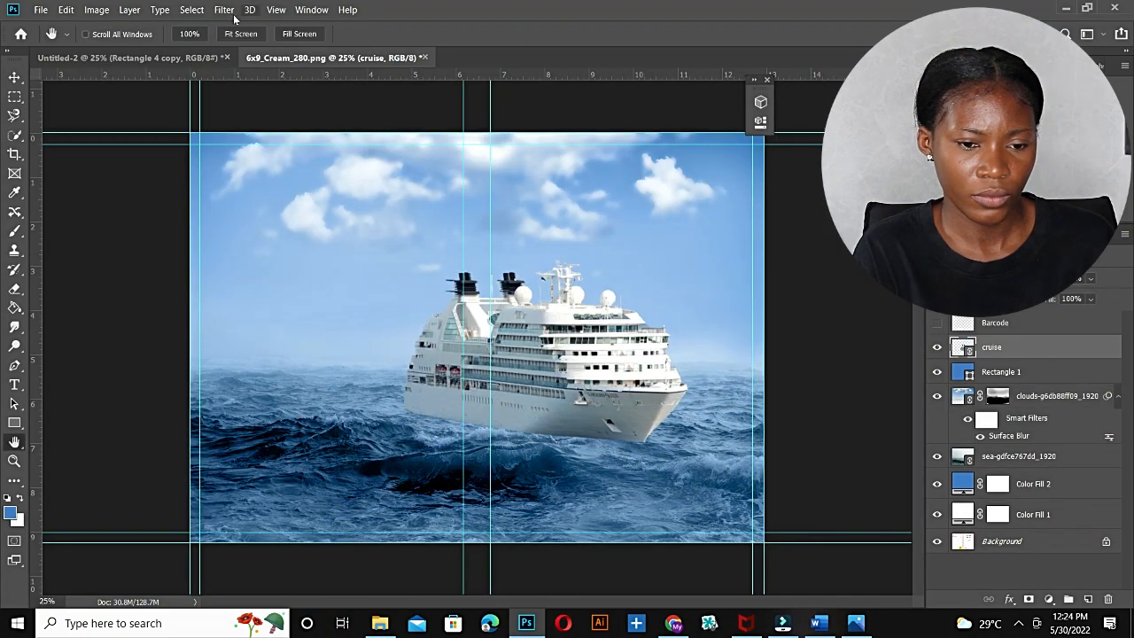
Try a Camera Raw adjustment on the cruise ship with Blacks -63, Whites +89 and Contrast -25, and undo it.
left_click(223, 10)
key("Escape")
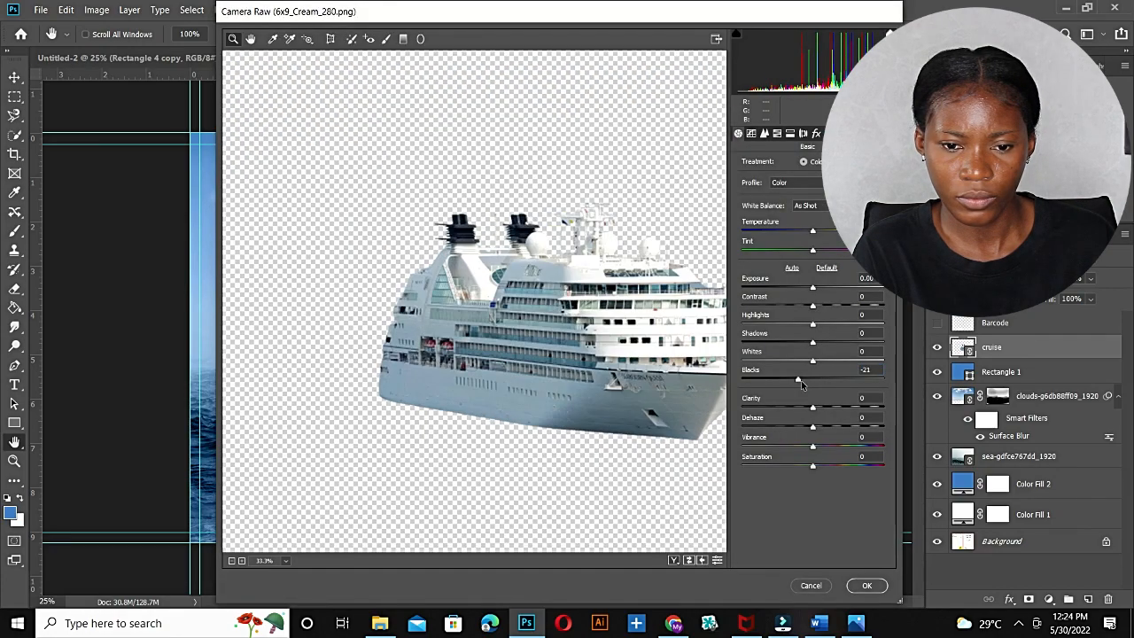
left_click_drag(798, 381, 895, 368)
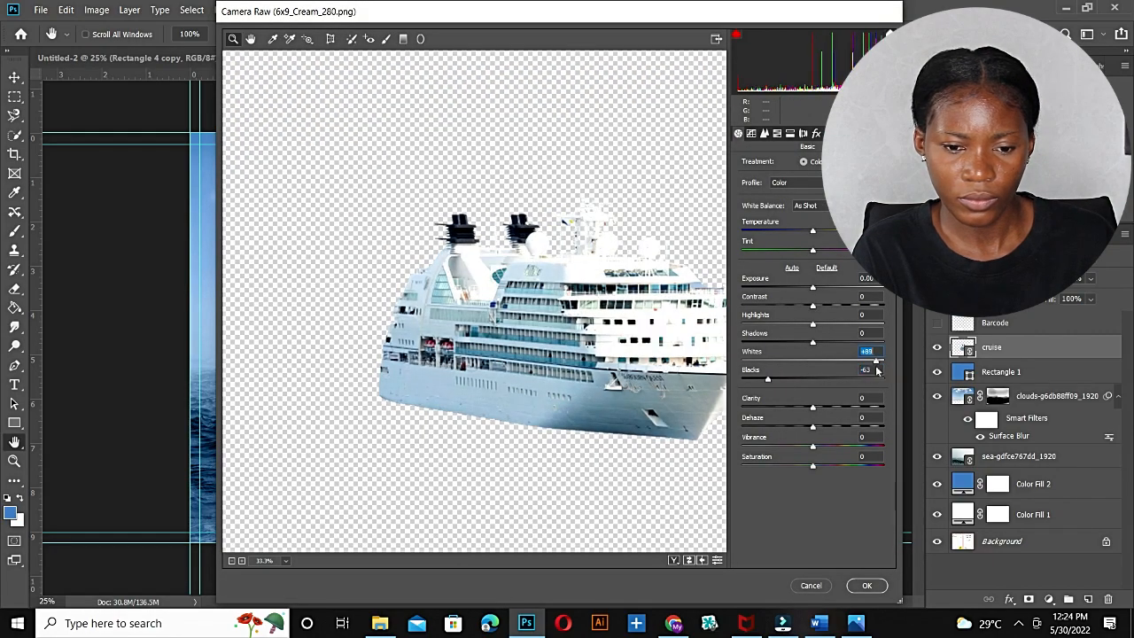
mouse_move(812, 306)
left_mouse_down()
mouse_move(744, 315)
mouse_move(794, 314)
left_mouse_up()
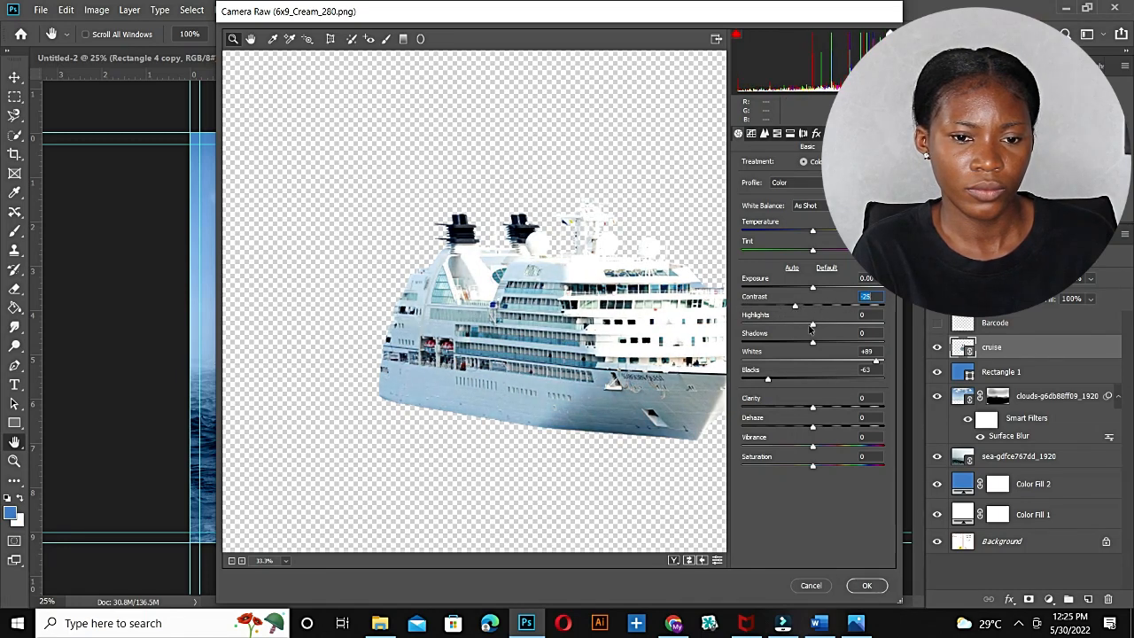
left_click(867, 585)
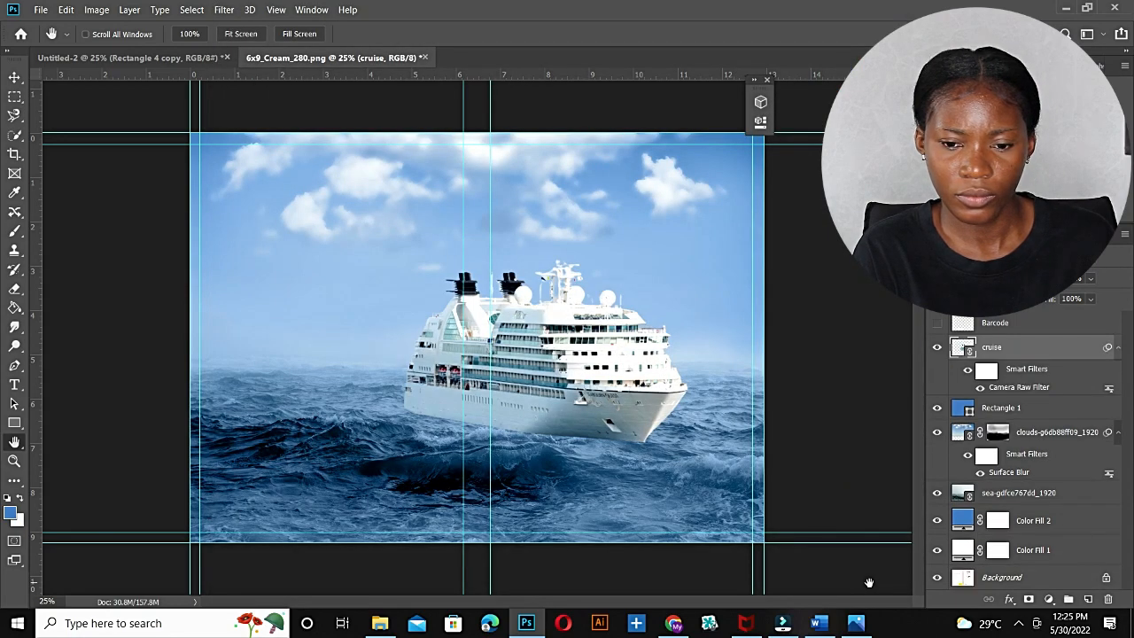
key("ctrl+z")
Apply a fresh Camera Raw Filter adjustment to the cruise ship layer.
left_click(224, 10)
left_click(257, 92)
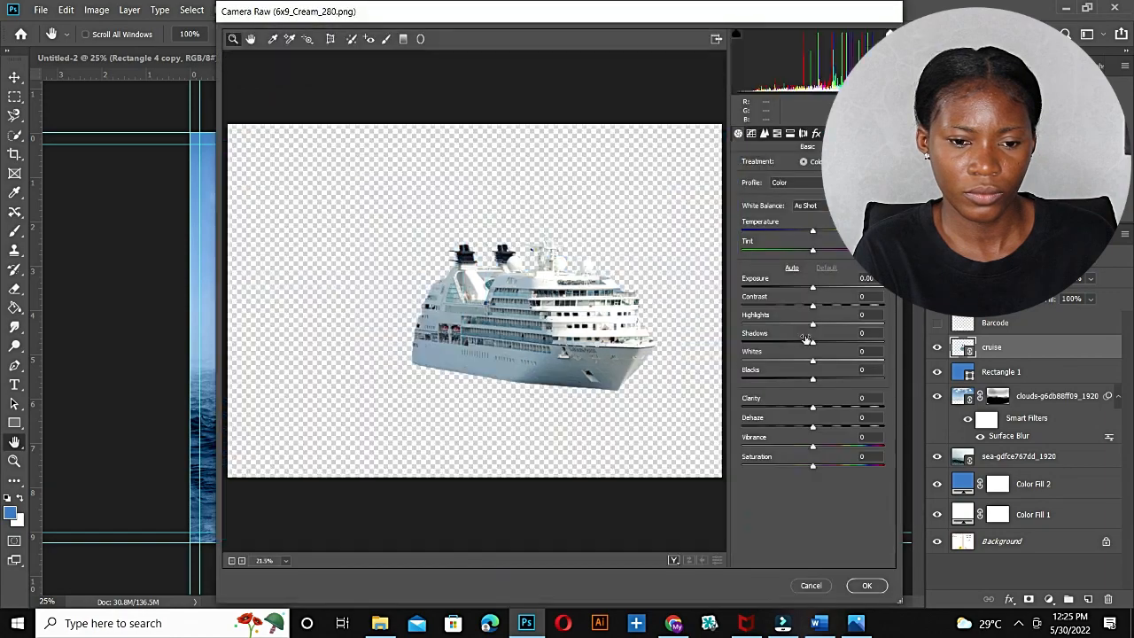
left_click(867, 585)
Enlarge the cruise ship slightly and reposition it over the waves on the front cover.
key("v")
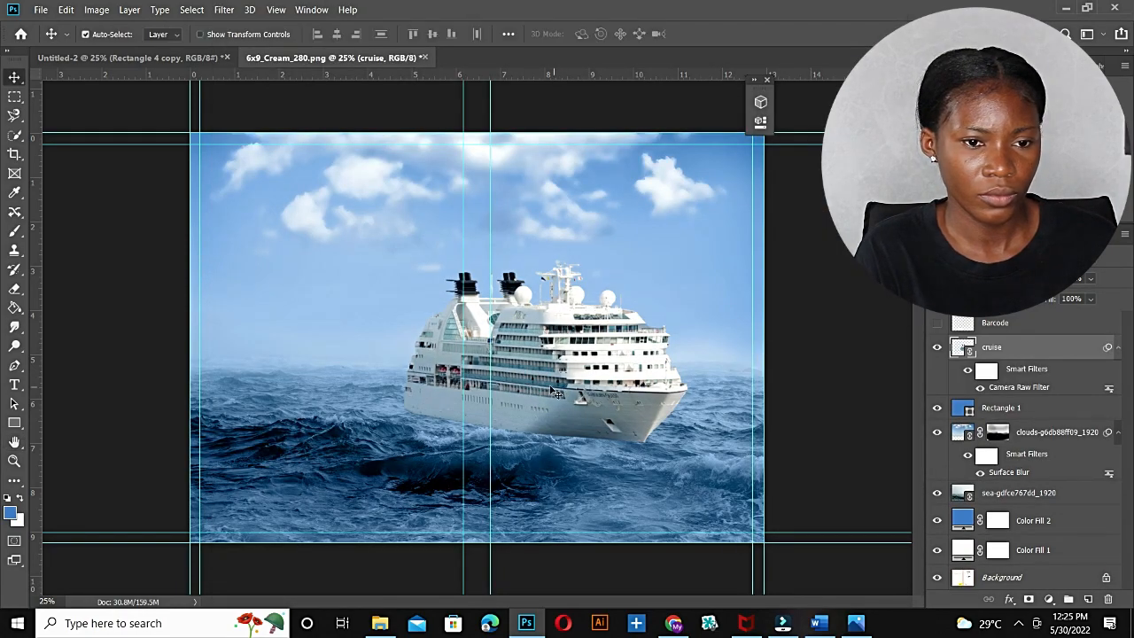
left_click_drag(569, 390, 558, 390)
key("ctrl+t")
left_click_drag(743, 228, 772, 230)
key("Return")
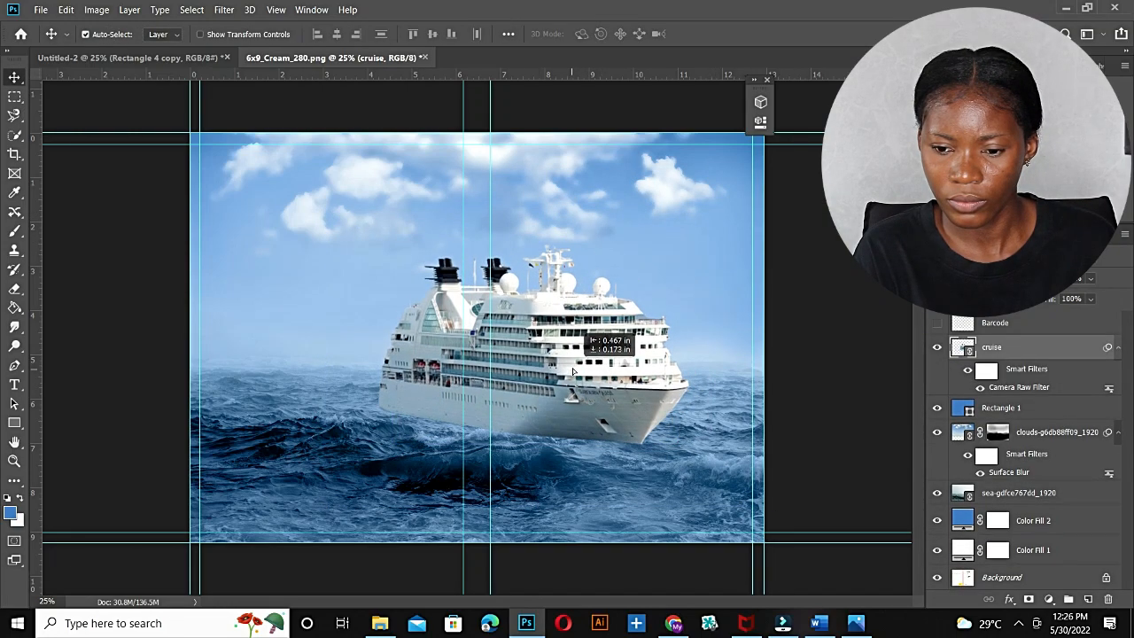
Move the clouds layer straight down about 0.56 in, hiding the Rectangle 1 overlay only while adjusting it.
left_click(622, 514)
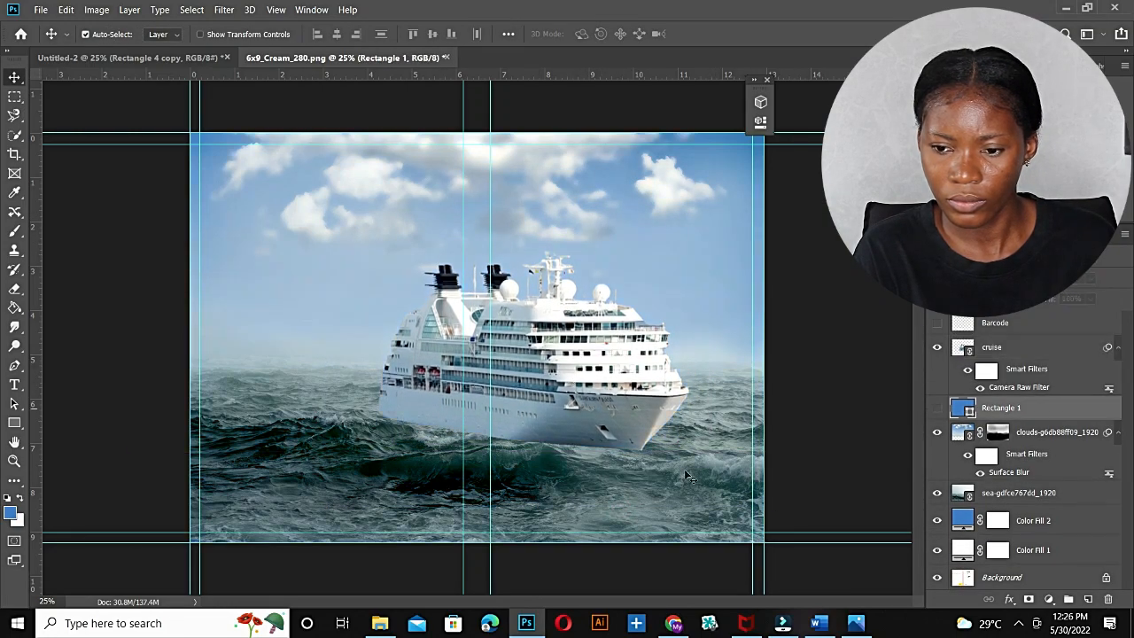
left_click_drag(624, 472, 623, 468)
left_click(637, 255)
key("shift+Up")
key("shift+Up")
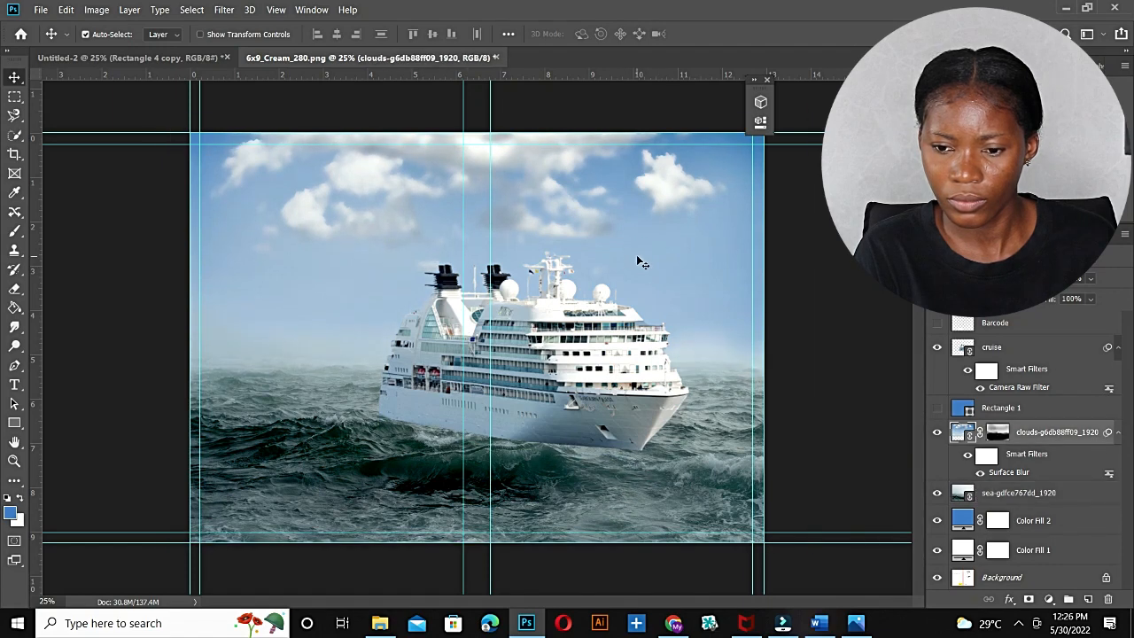
left_click_drag(679, 261, 681, 283)
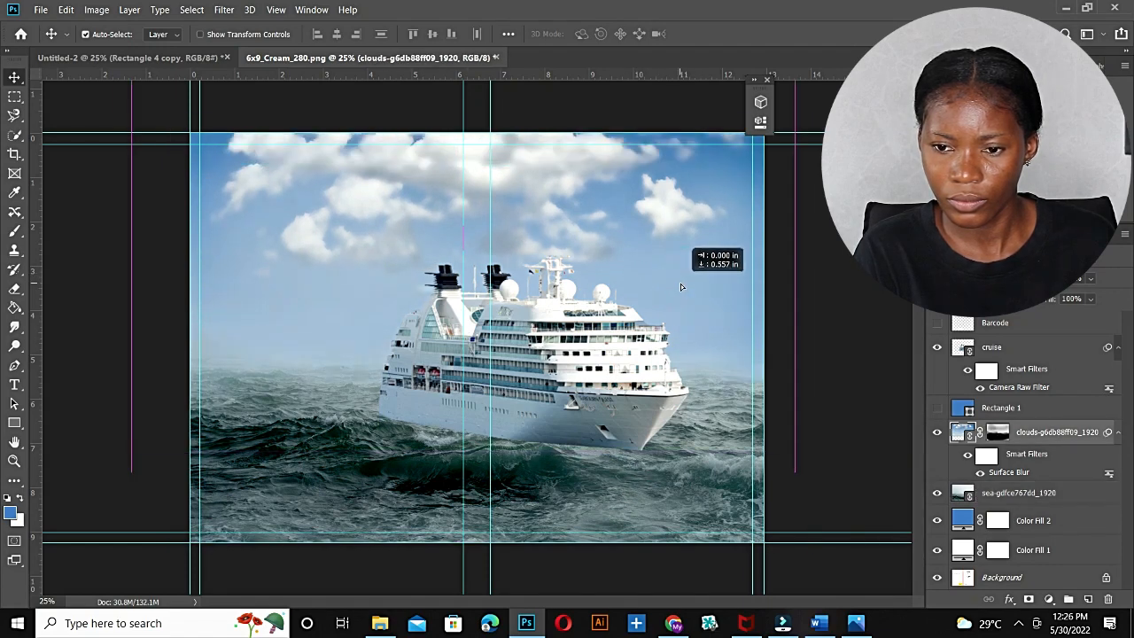
left_click(937, 415)
Try moving the cruise layer below the Rectangle 1 overlay, and undo the reordering.
left_click_drag(992, 347, 993, 429)
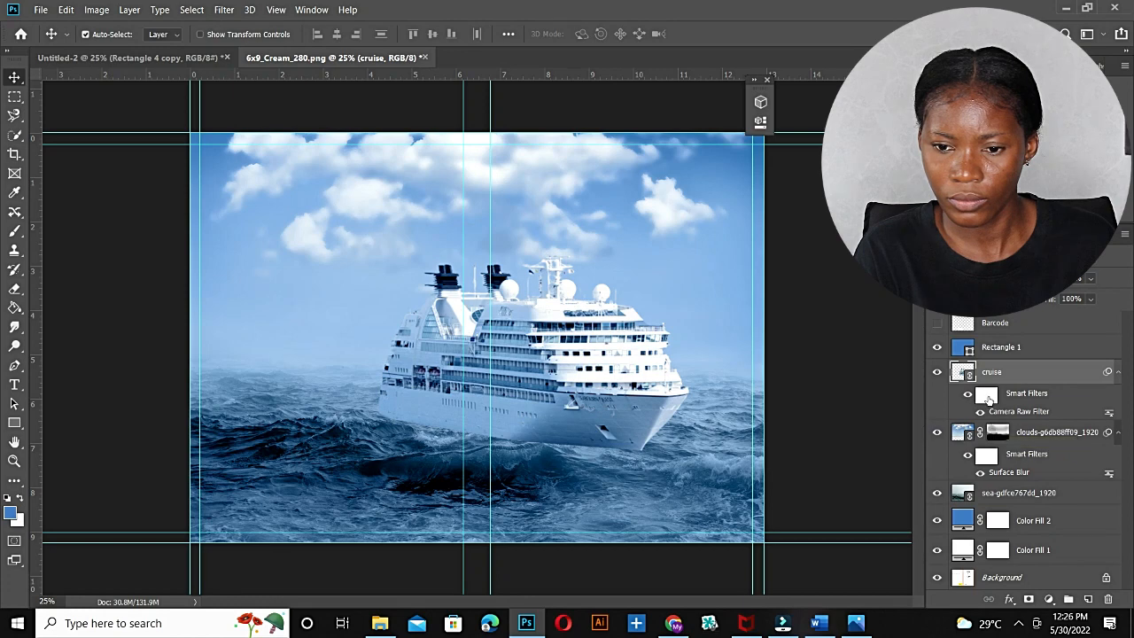
key("ctrl+z")
Add a new layer above the cruise layer and paint blue along the ship's waterline with a 146 px brush at 23% opacity.
left_click(1088, 599)
key("b")
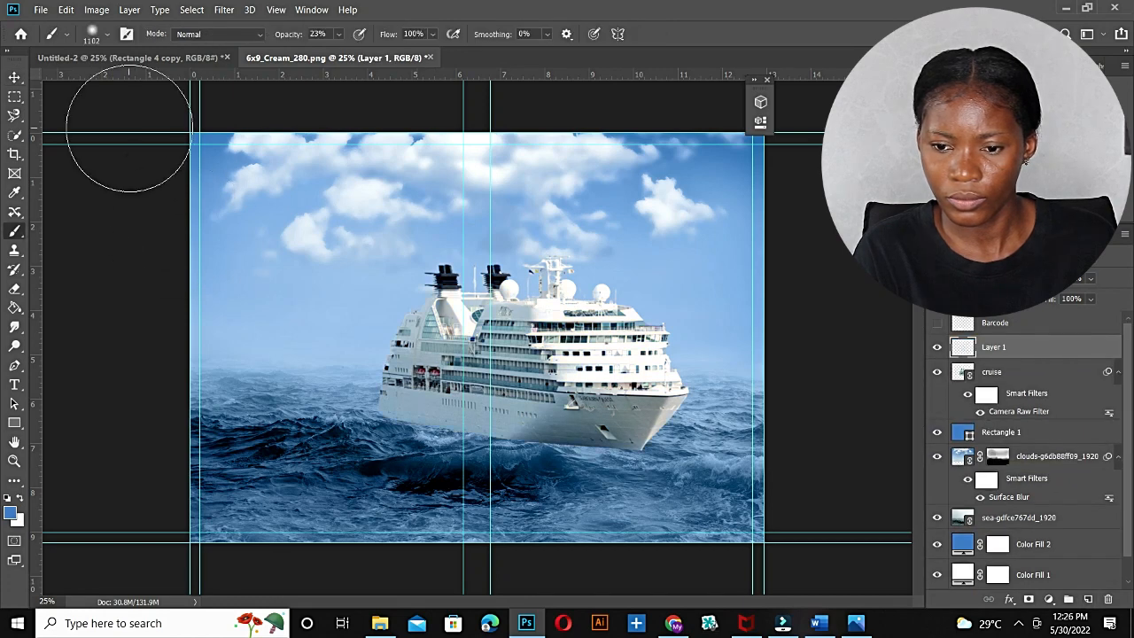
left_click(108, 35)
left_click(338, 35)
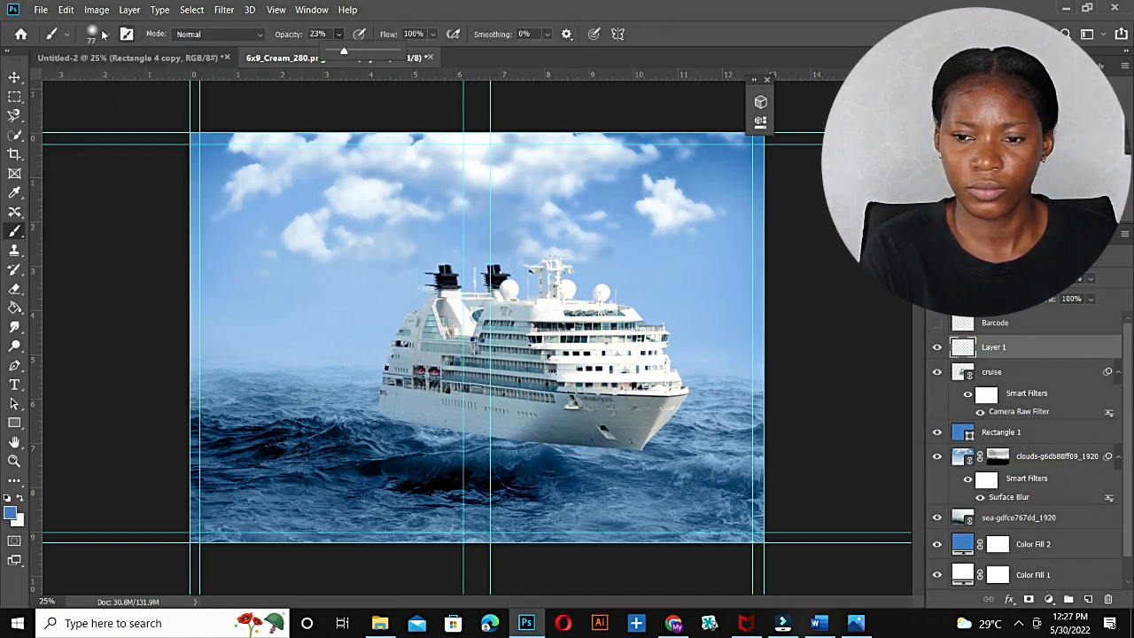
left_click(108, 34)
left_click(388, 425)
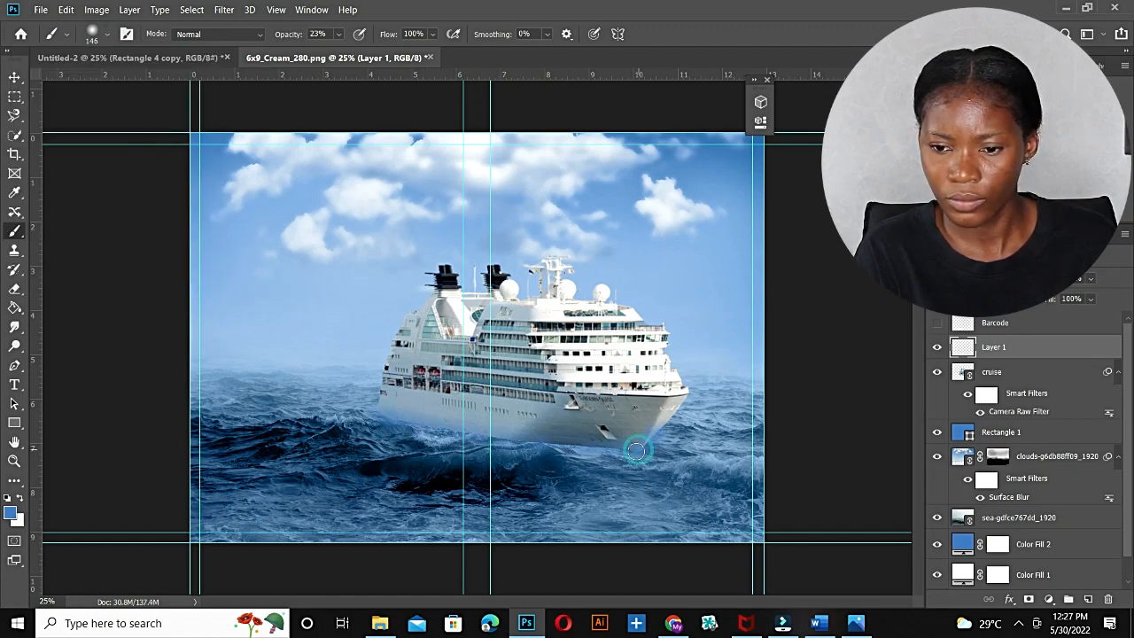
Sample a dark navy from the waves as the foreground color and deepen the ship's waterline with it.
left_click(11, 513)
left_click(816, 381)
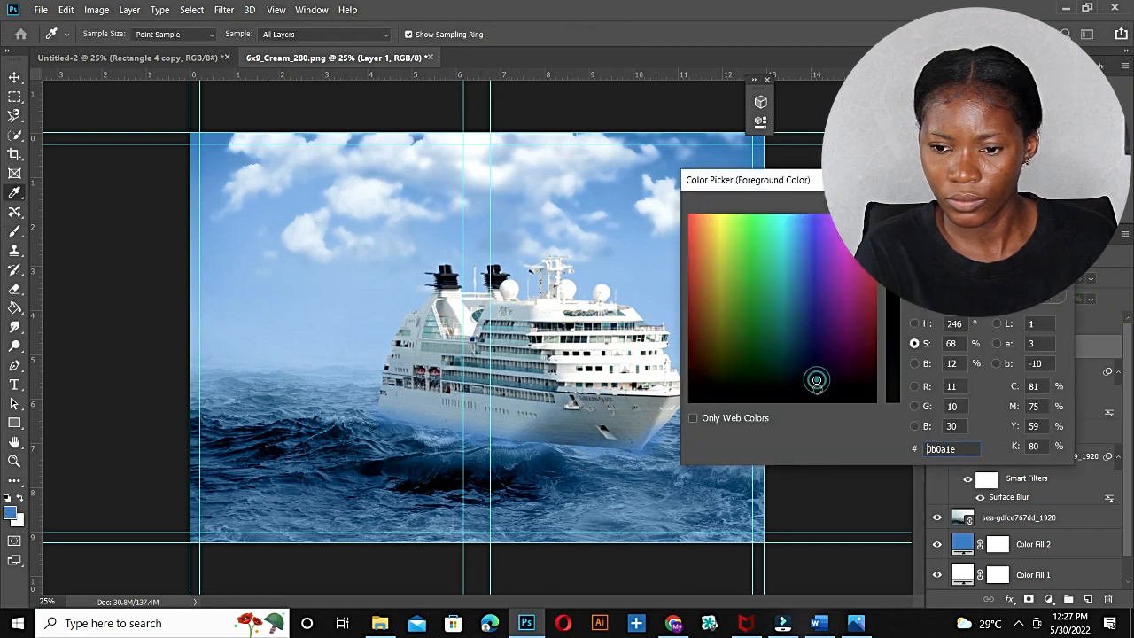
left_click(544, 466)
left_click(534, 475)
key("Return")
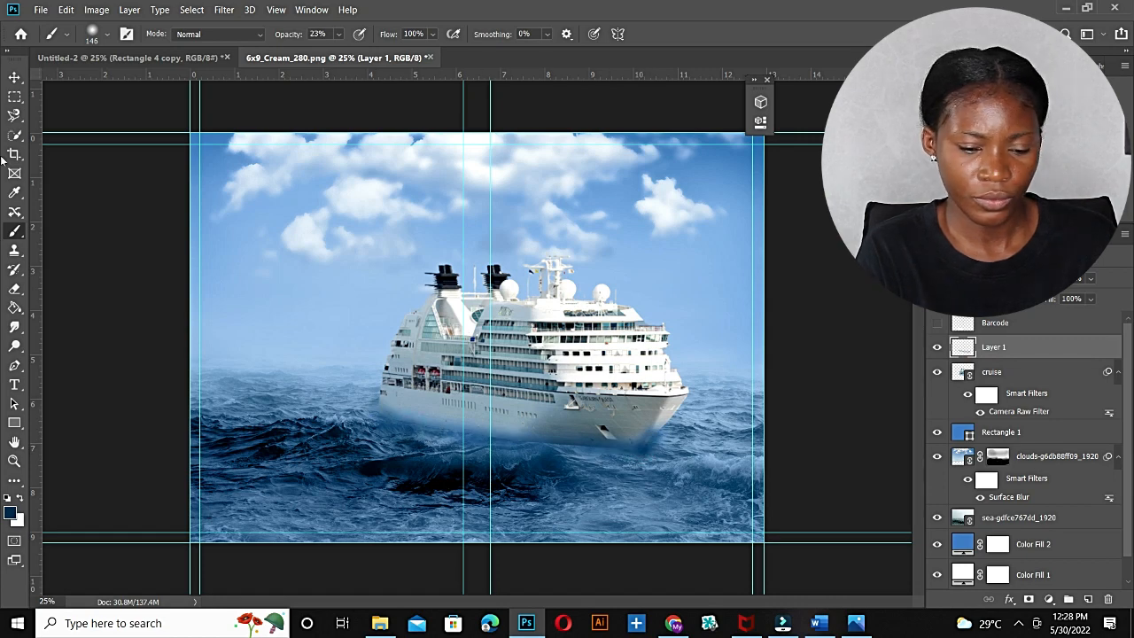
Move the cruise layer below the Rectangle 1 overlay and add a layer mask to it.
left_click(14, 77)
left_click_drag(992, 372, 994, 452)
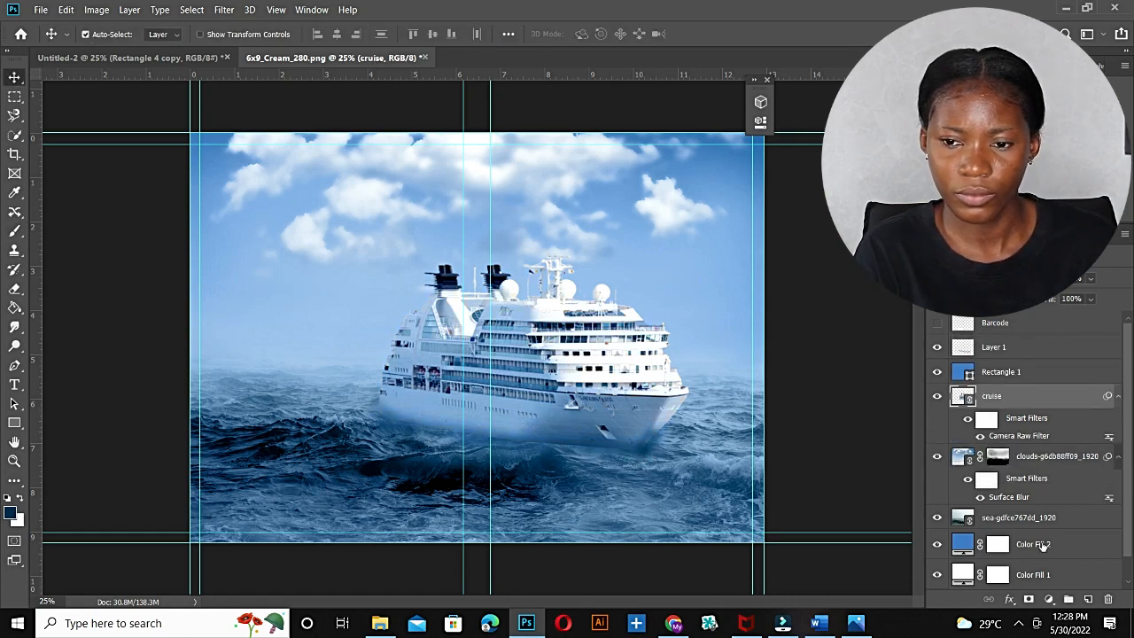
left_click(1029, 599)
Mask the Rectangle 1 overlay over the ship, painting with a larger soft black brush at reduced opacity to lessen the blue tint.
key("b")
left_click(102, 35)
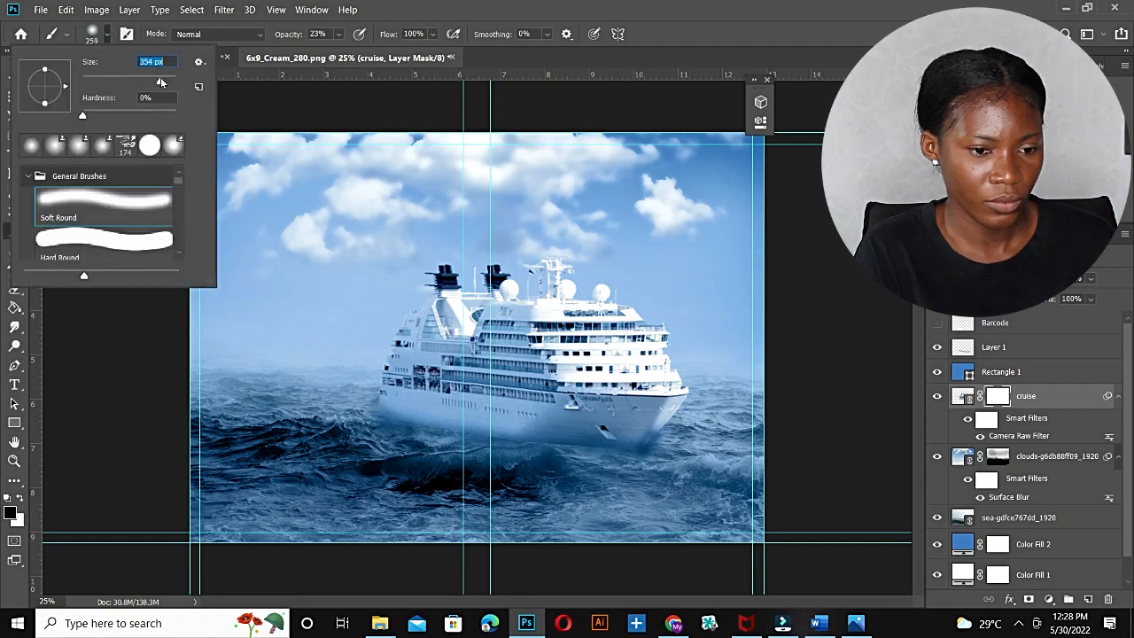
left_click_drag(161, 82, 175, 83)
left_click(337, 36)
left_click_drag(340, 52, 332, 52)
mouse_move(432, 317)
left_mouse_down()
mouse_move(425, 329)
mouse_move(452, 390)
mouse_move(656, 393)
left_mouse_up()
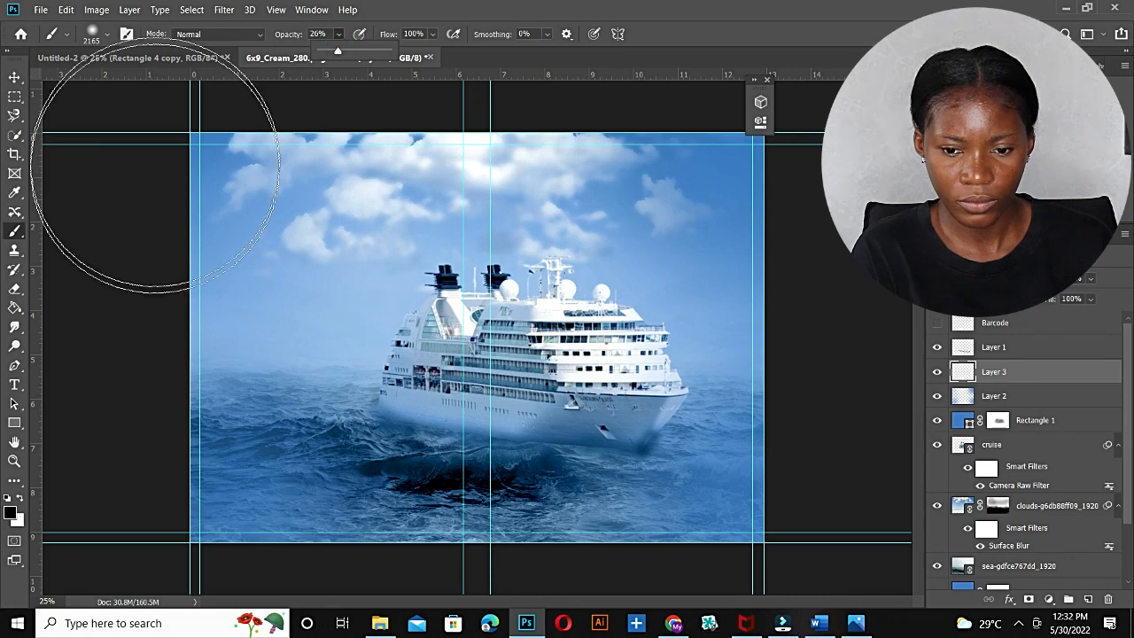
Darken the cover's corners on Layer 3 with a 2165 px soft black brush at 26% opacity.
left_click(175, 188)
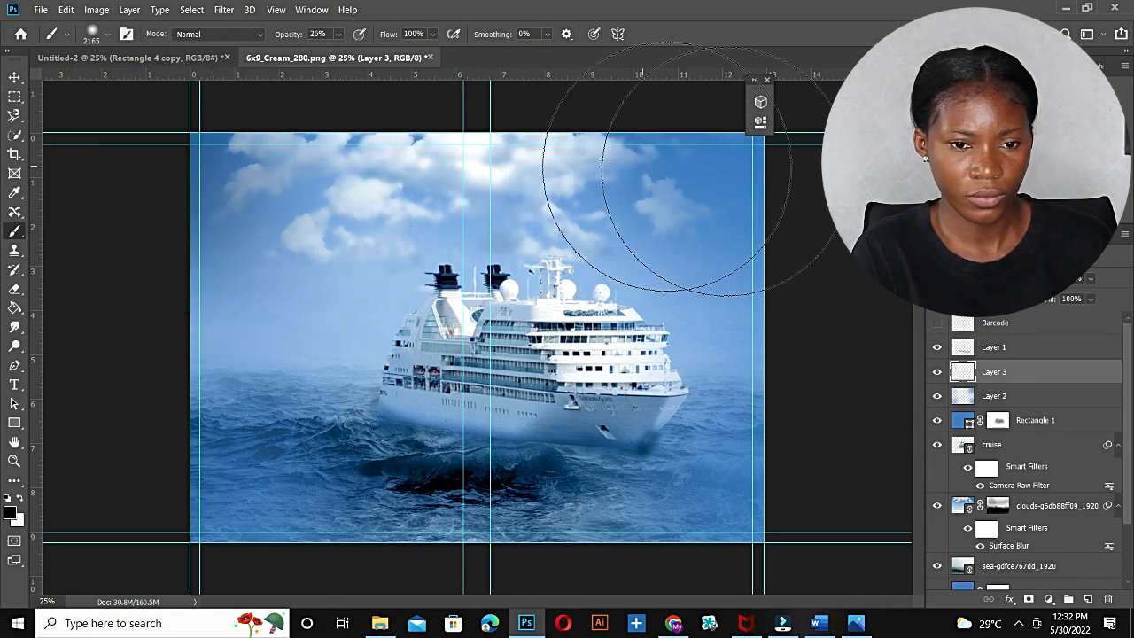
left_click(749, 178)
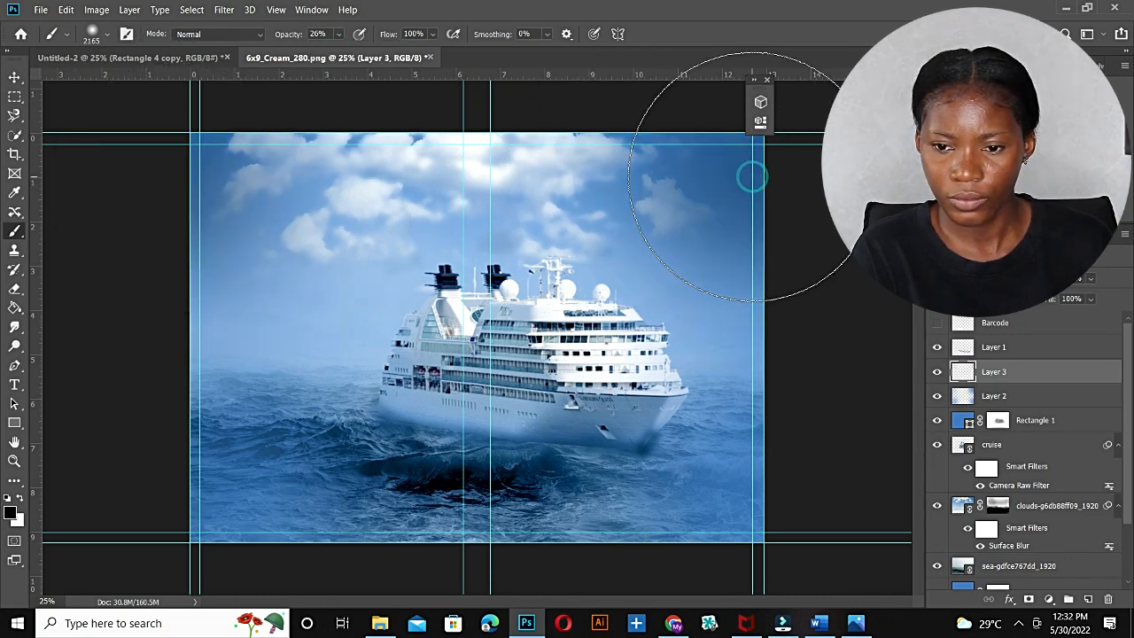
left_click(793, 507)
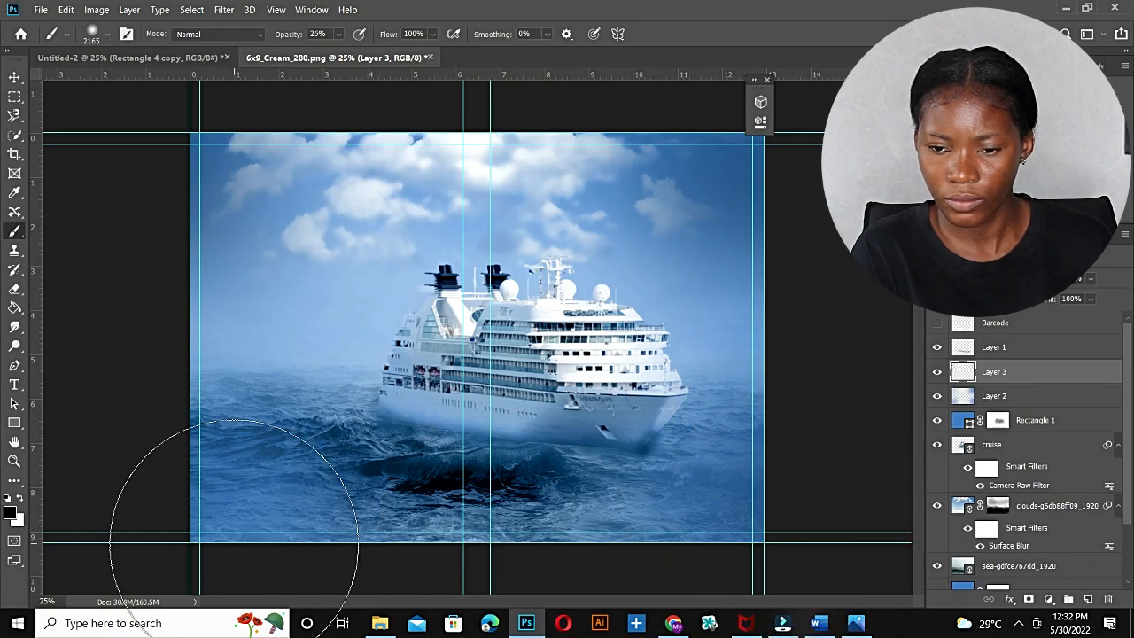
Darken the cover's bottom edge on Layer 3 with the 2165 px soft black brush at 26% opacity.
left_click(234, 544)
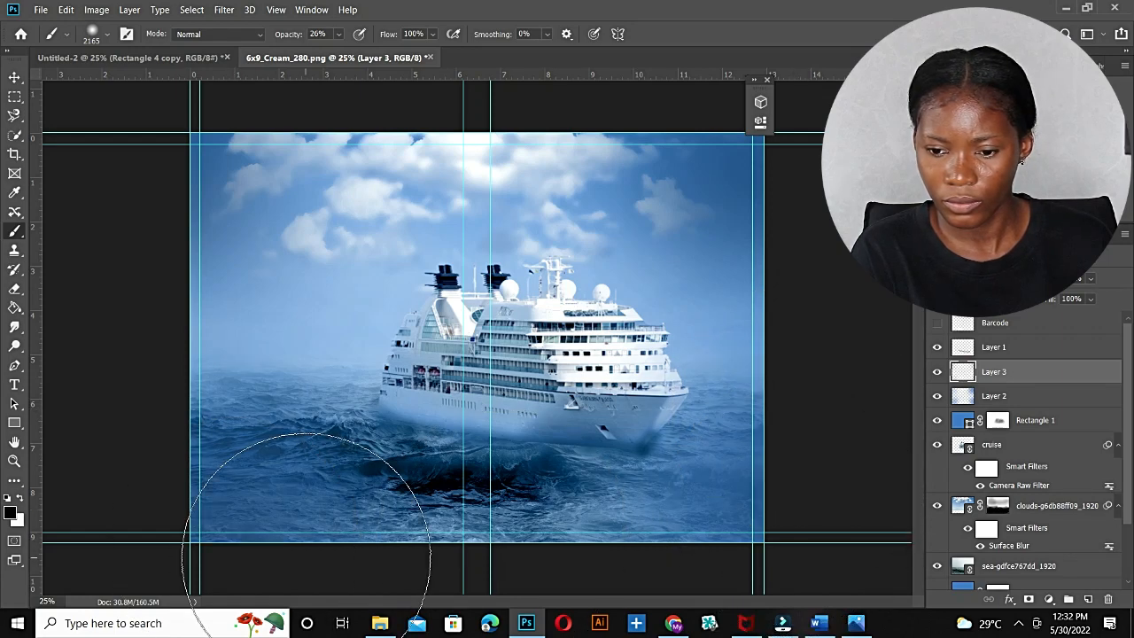
left_click(419, 550)
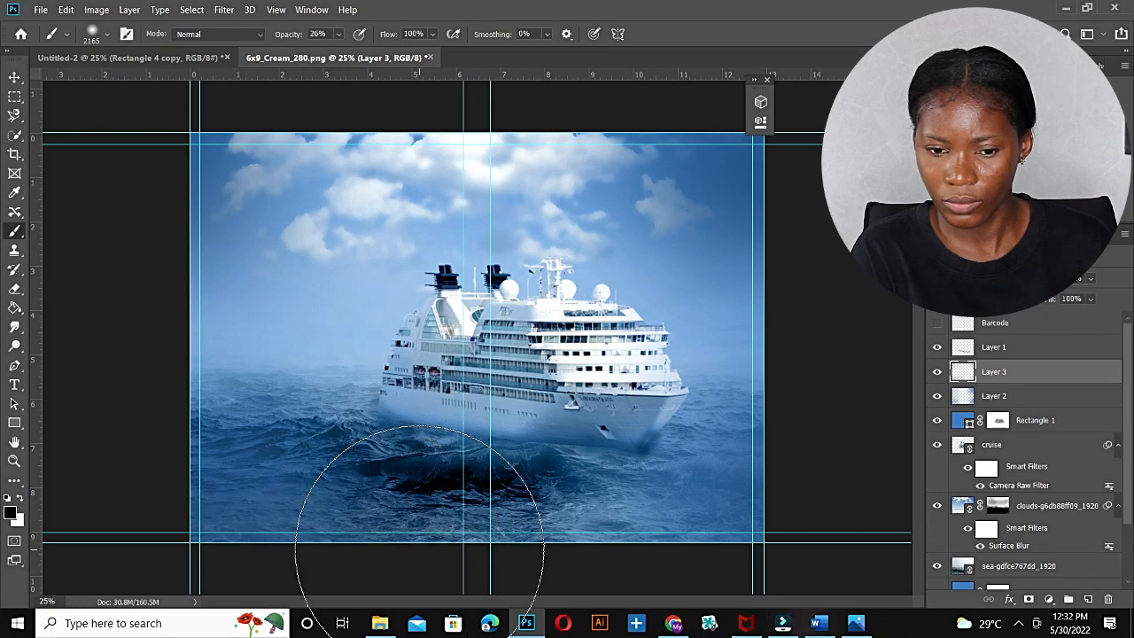
left_click(526, 554)
left_click(564, 547)
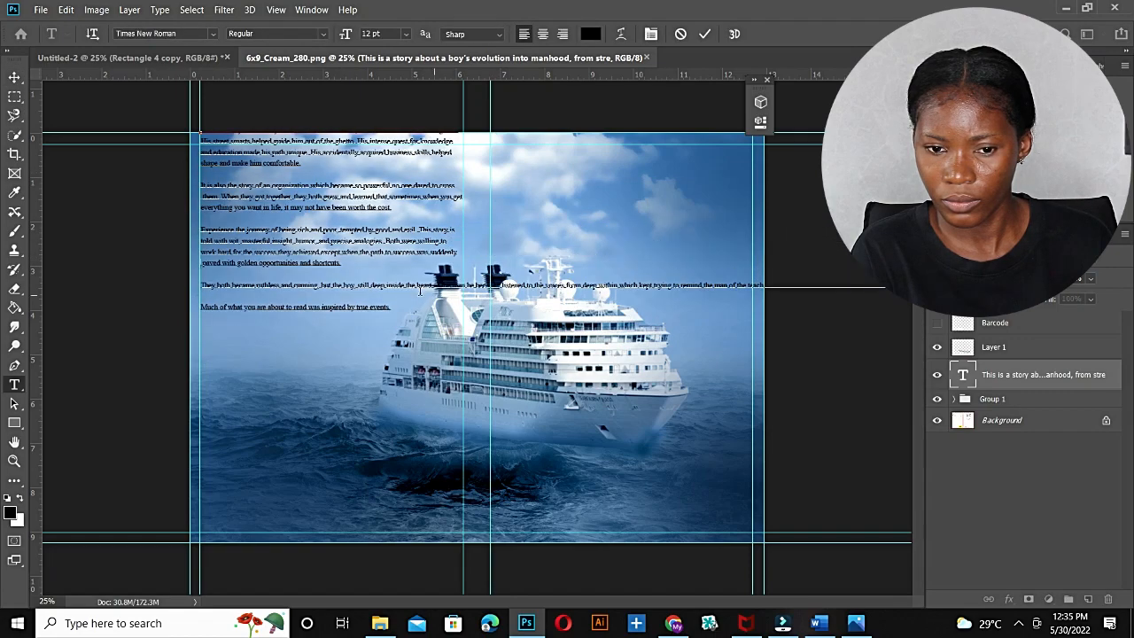
Move the blurb text up on the back cover and align its left edge with the inner guide.
left_click(14, 77)
left_click_drag(420, 291, 429, 245)
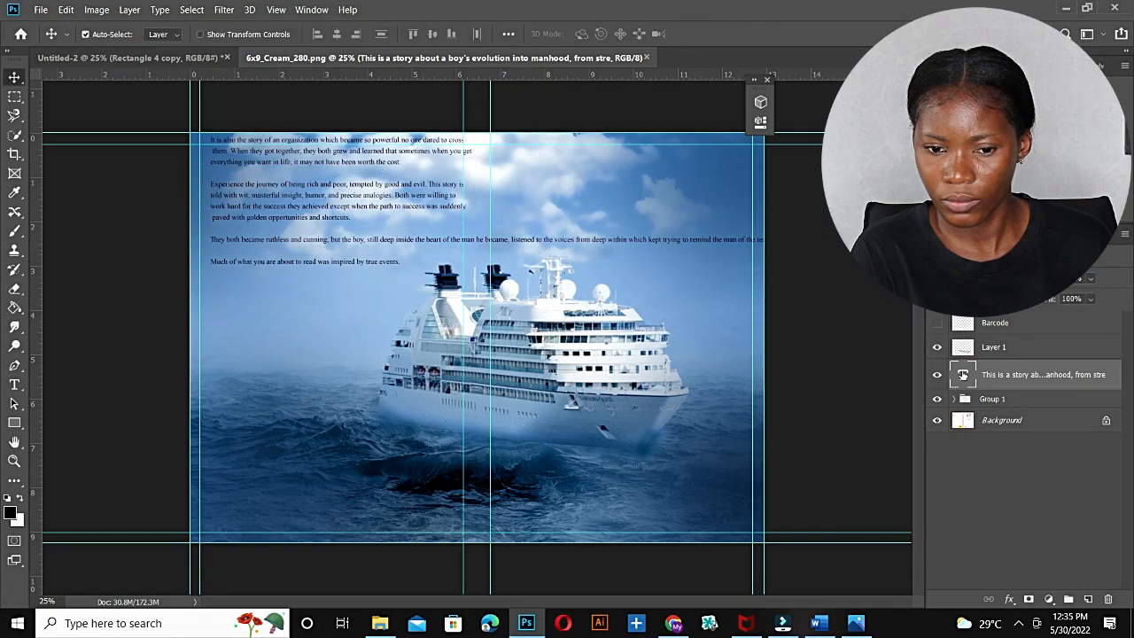
double_click(432, 241)
left_click(431, 241)
left_click(14, 77)
left_click_drag(395, 211, 385, 213)
Break the long "They both became ruthless and cunning" paragraph into three shorter lines.
double_click(452, 241)
left_click(451, 241)
key("Return")
left_click(451, 253)
key("Return")
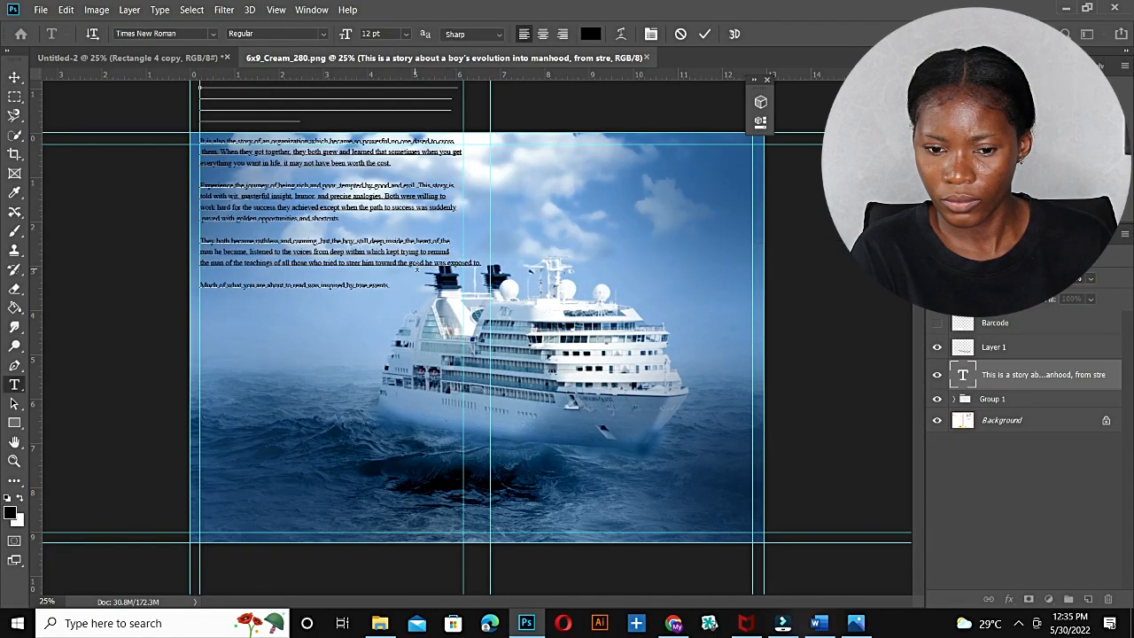
Switch to Word and justify the whole blurb text.
key("ctrl+a")
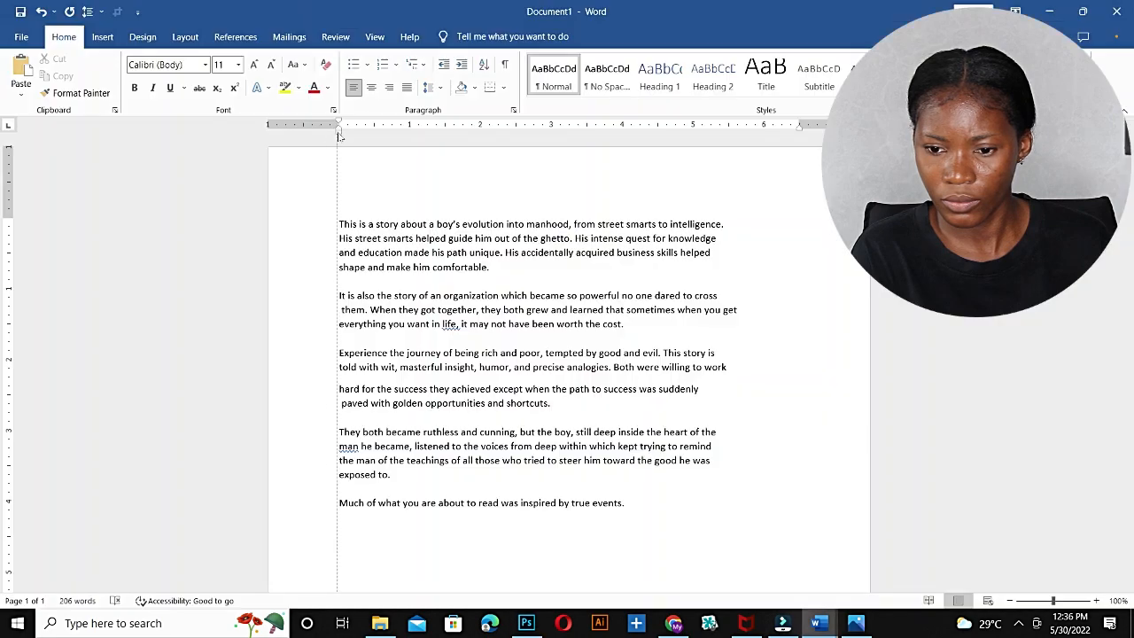
mouse_move(328, 128)
left_mouse_down()
mouse_move(339, 132)
mouse_move(340, 121)
left_mouse_up()
left_click_drag(800, 129, 751, 140)
key("ctrl+a")
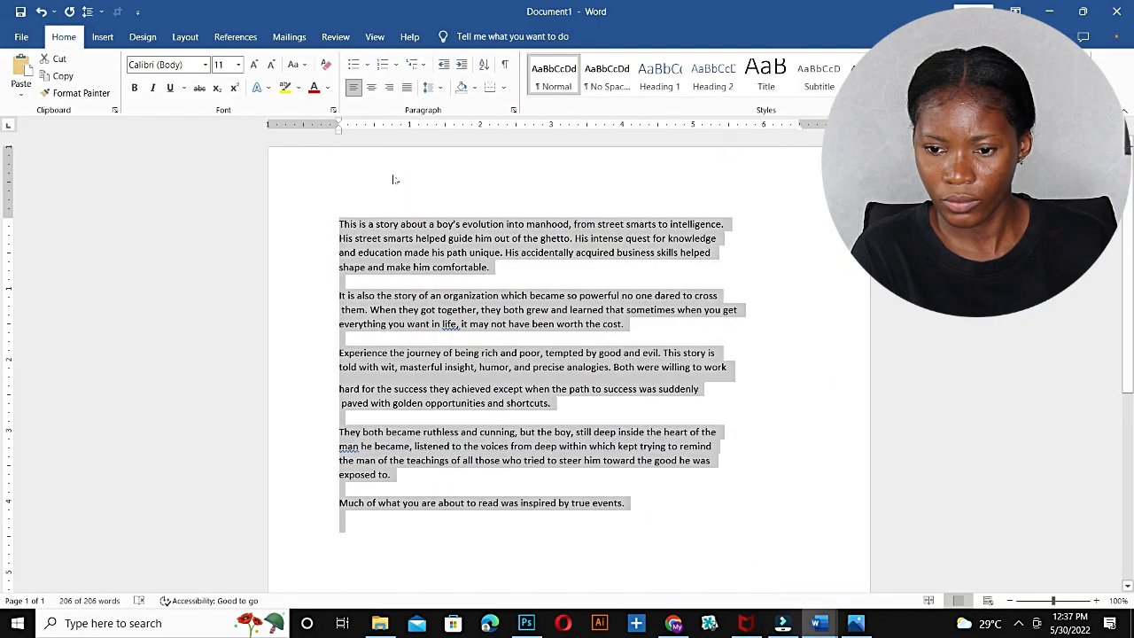
left_click(371, 88)
left_click(408, 90)
Remove the line breaks inside the first paragraph and the one before "hard for the success" in the third.
left_click(541, 334)
key("Delete")
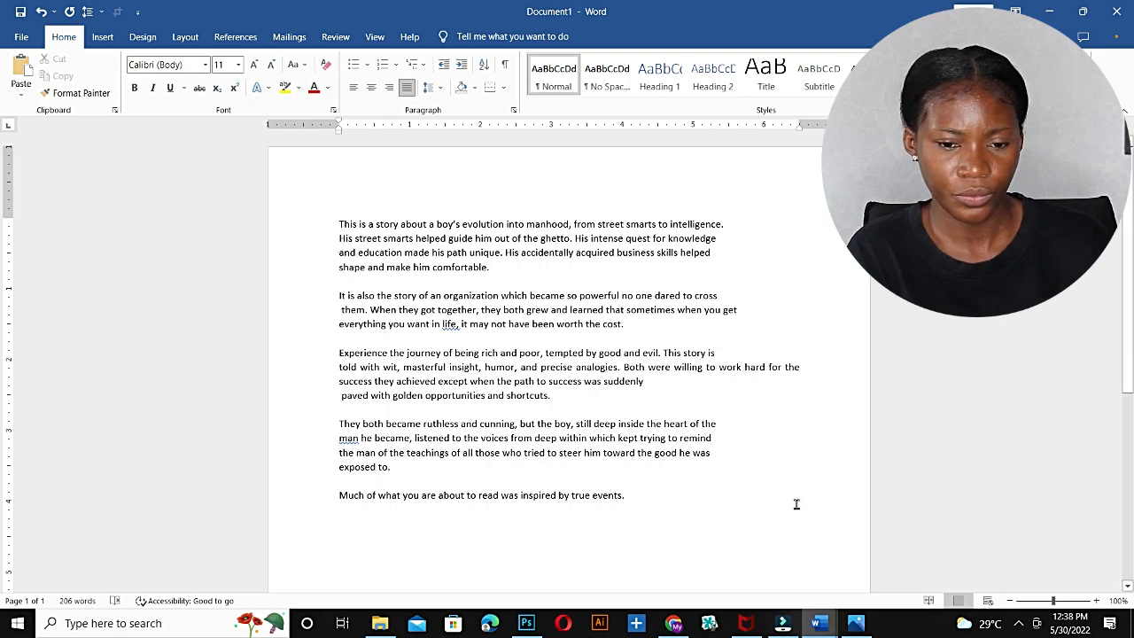
left_click_drag(795, 504, 386, 172)
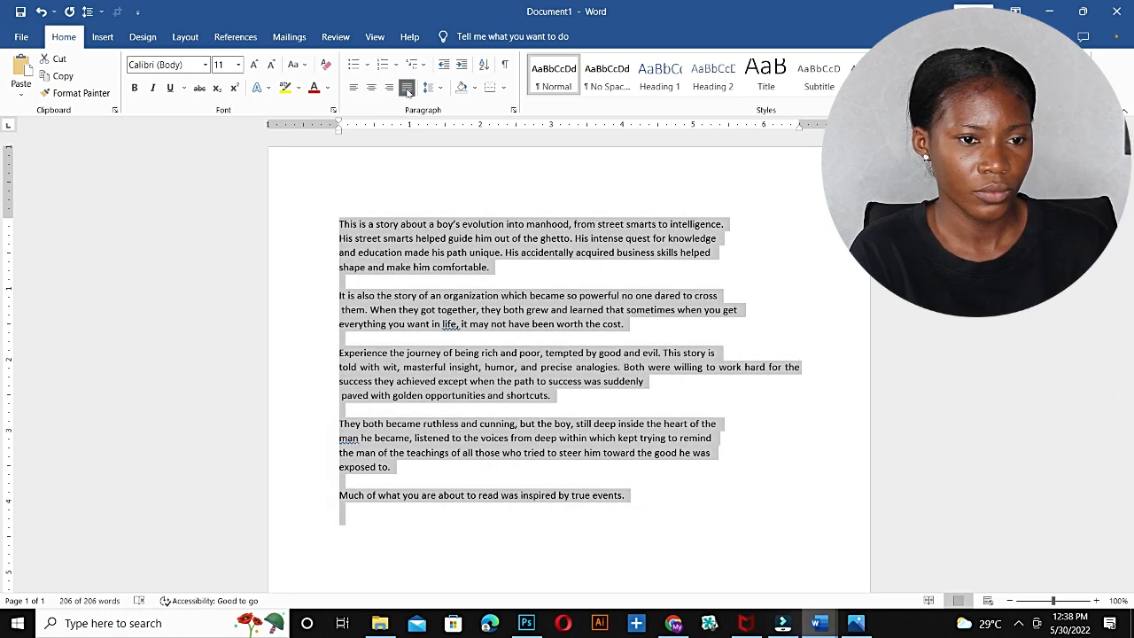
left_click(339, 238)
key("BackSpace")
left_click(339, 253)
key("BackSpace")
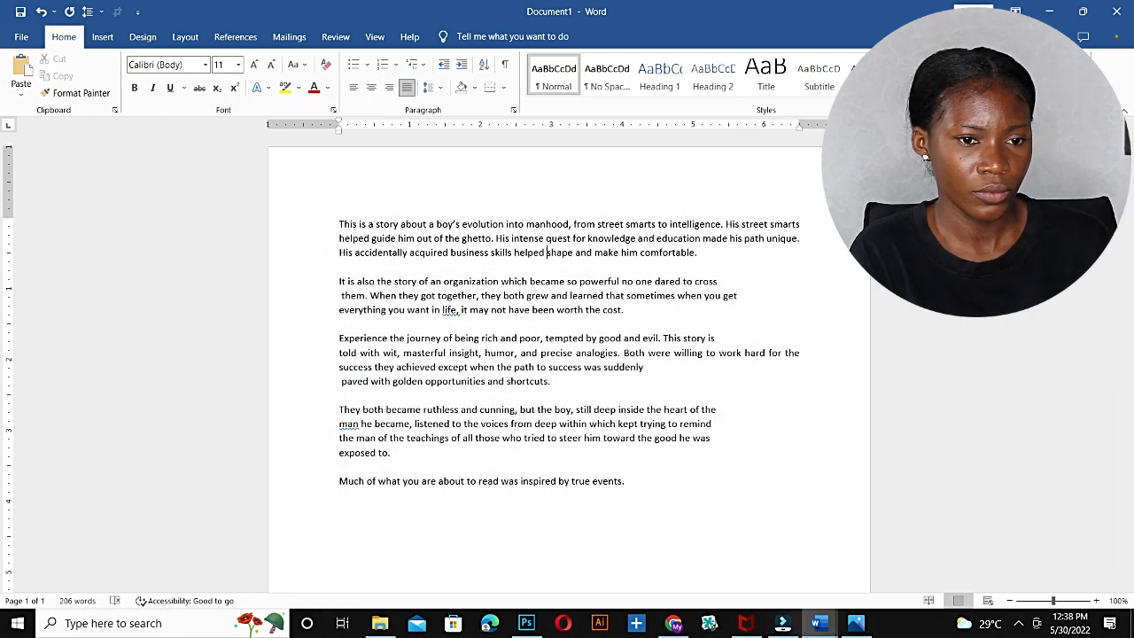
Join the remaining broken lines of the second and third paragraphs into continuous justified text.
left_click(339, 295)
key("BackSpace")
left_click(339, 309)
key("BackSpace")
left_click(339, 353)
key("BackSpace")
left_click(341, 381)
key("BackSpace")
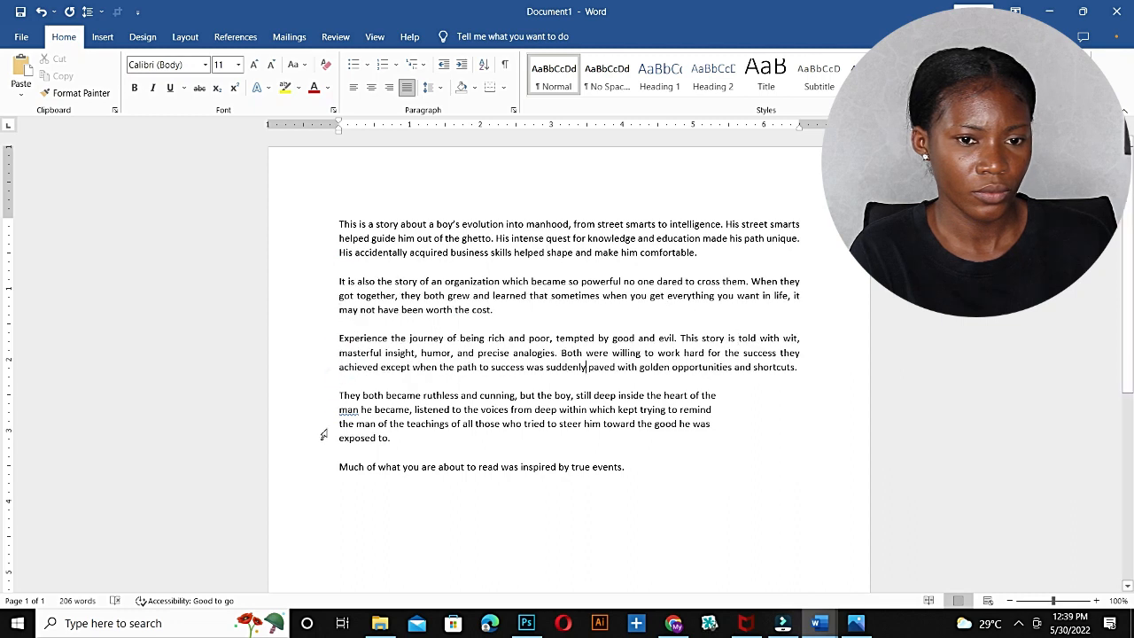
Join the broken lines of the "They both became ruthless" paragraph into continuous text.
left_click(338, 409)
key("BackSpace")
left_click(339, 424)
key("BackSpace")
left_click(339, 437)
key("BackSpace")
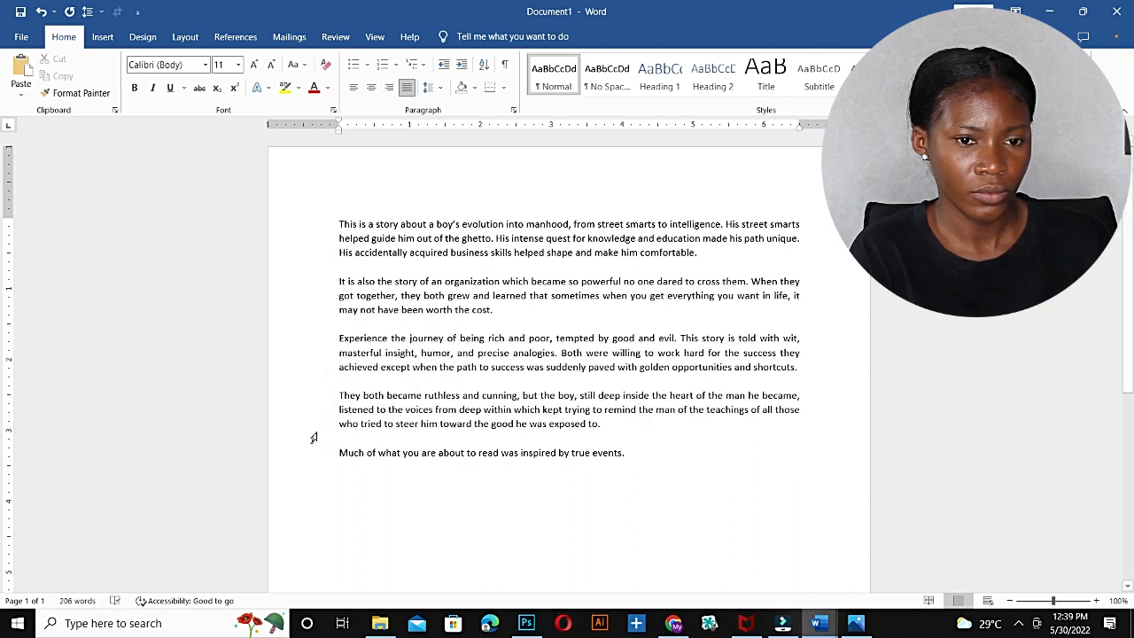
Try to replace the blurb on the Photoshop cover with the reflowed text from Word.
key("ctrl+a")
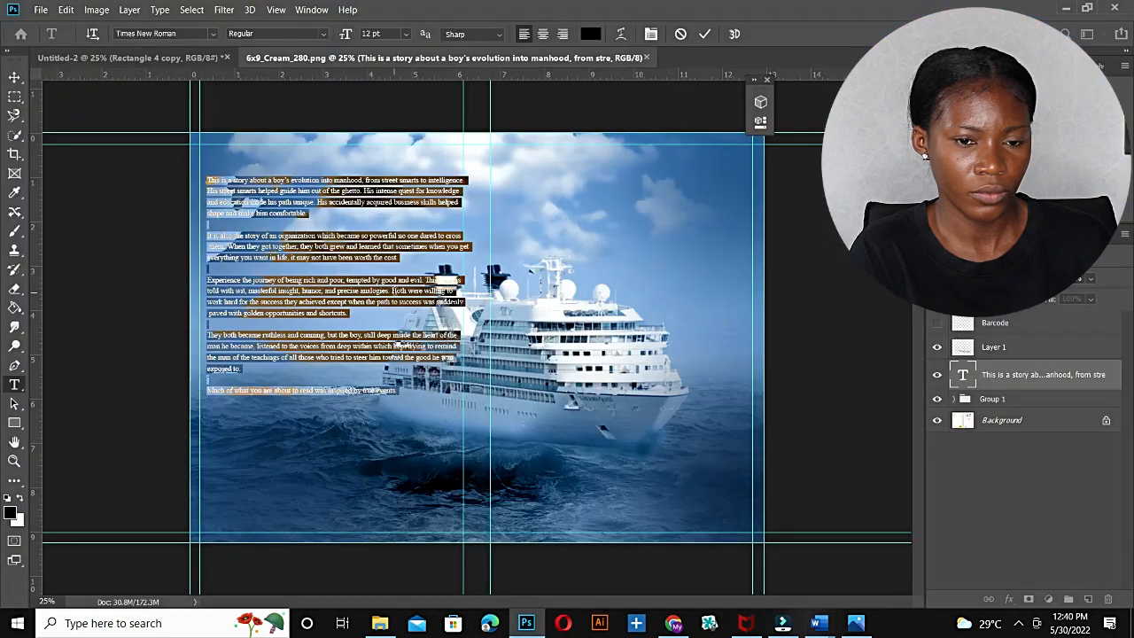
left_click_drag(637, 182, 562, 212)
left_click(813, 275)
left_click(984, 381)
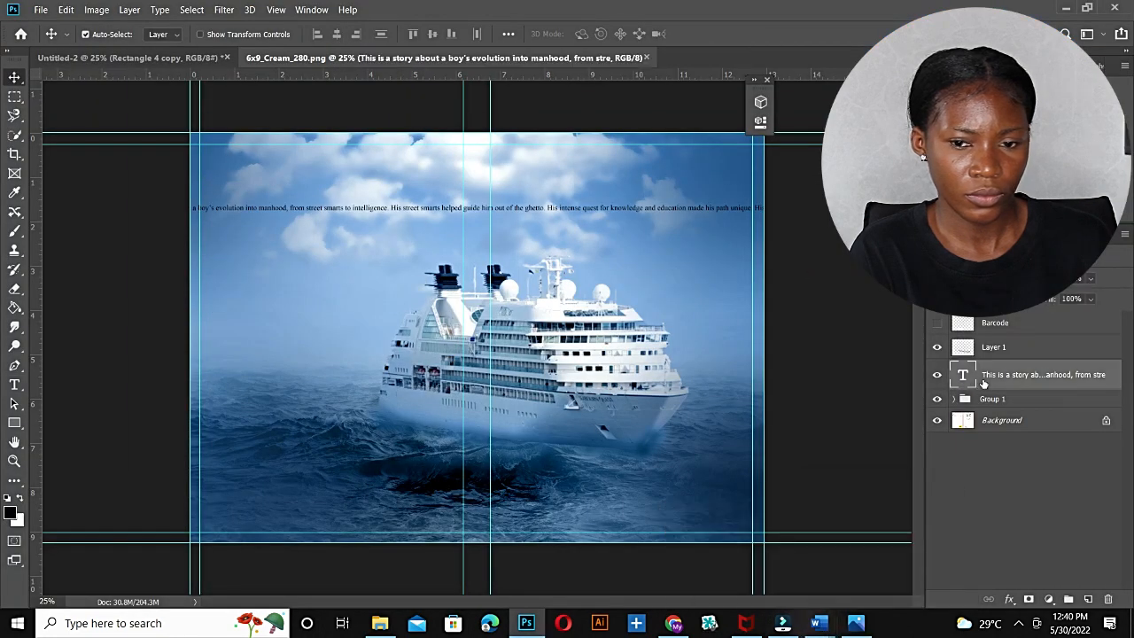
Delete the blurb text layer, paste the text again as a new text layer and shift it to the right.
key("Delete")
key("t")
left_click(327, 297)
key("ctrl+v")
key("ctrl+Return")
key("v")
left_click_drag(729, 299, 844, 297)
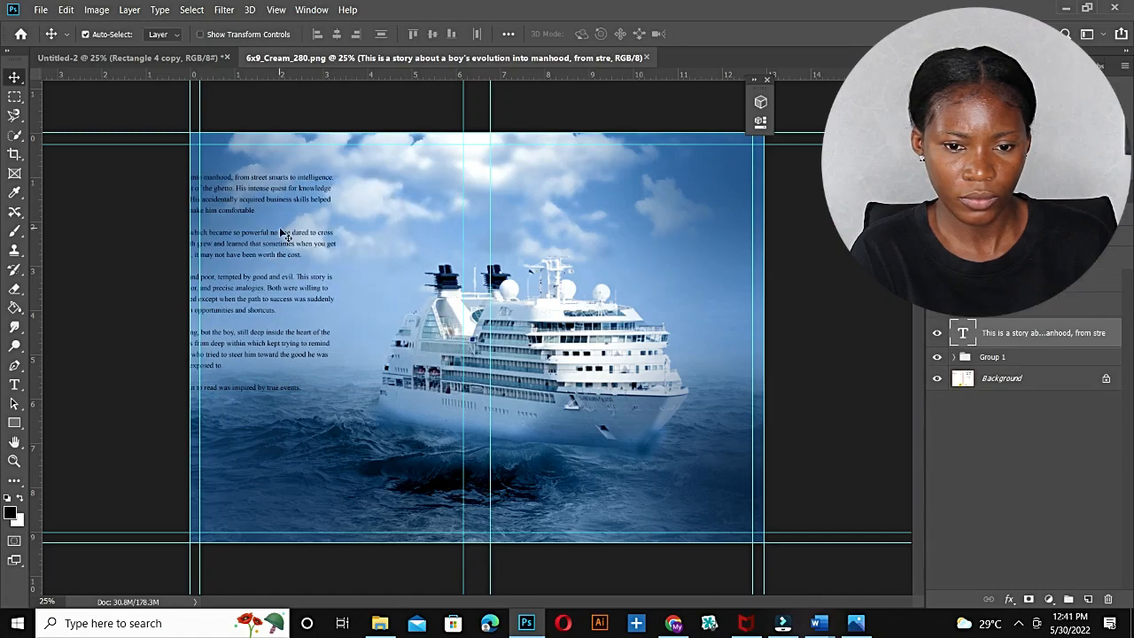
Position the blurb text between the guides of the back cover.
left_click_drag(282, 232, 387, 239)
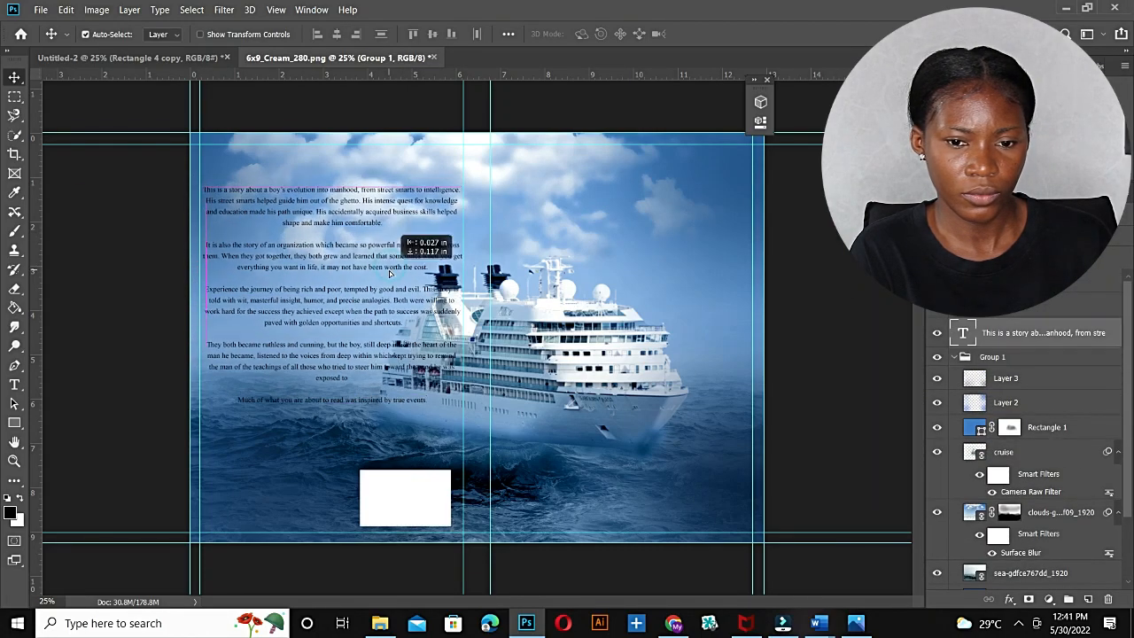
left_click_drag(416, 235, 355, 208)
key("Return")
Add an Outer Glow layer style to the blurb text in light blue b7cde8 sampled from the sky.
right_click(1043, 374)
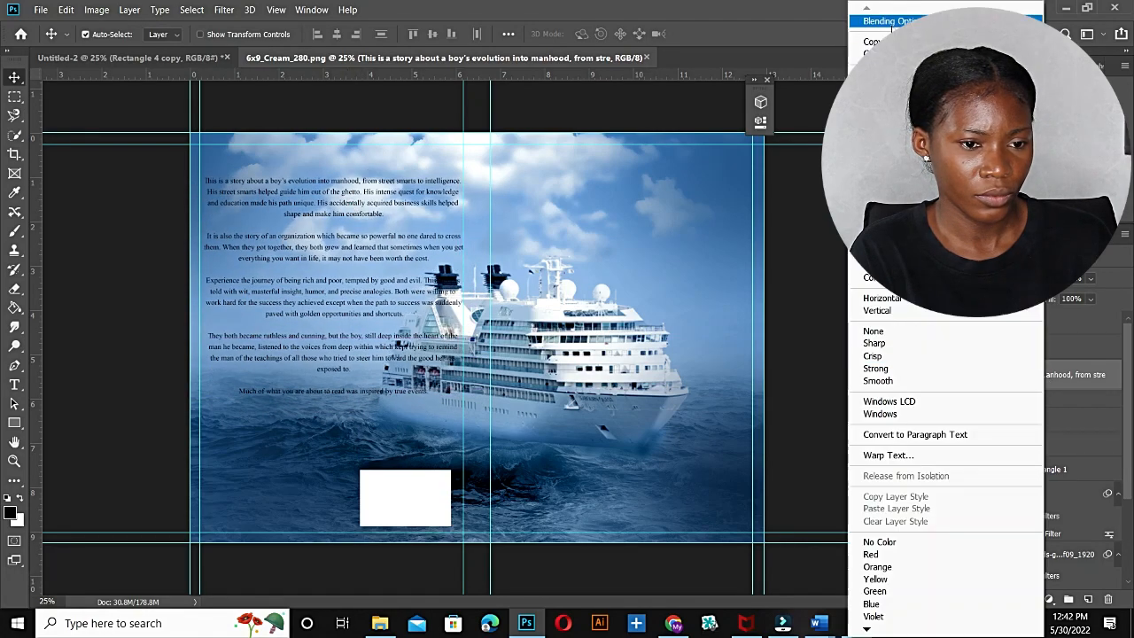
left_click(891, 23)
left_click(630, 445)
left_click_drag(726, 184, 702, 77)
left_click(632, 338)
left_click(808, 184)
left_click(544, 190)
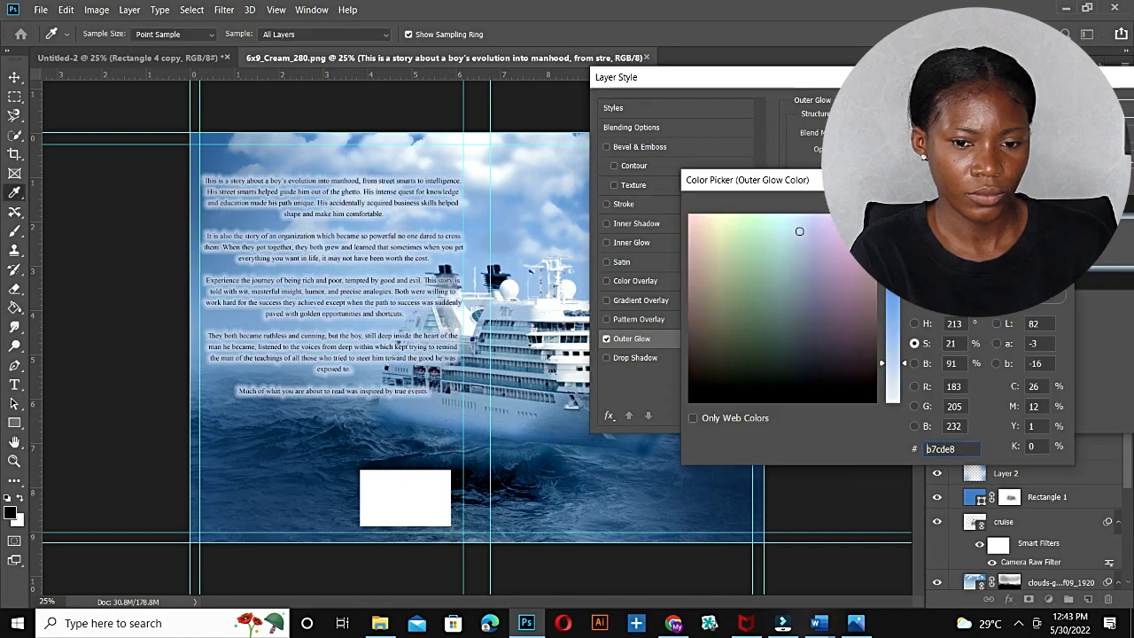
left_click_drag(922, 180, 876, 227)
left_click(985, 262)
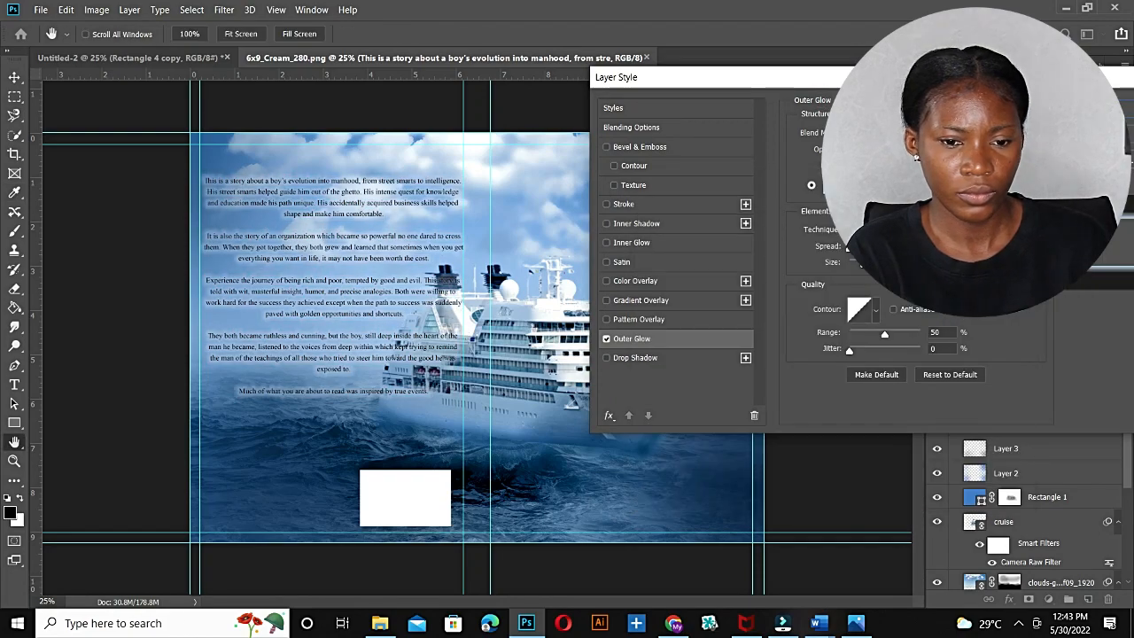
Examine the legibility of the glowing blurb text against the background at several zoom levels.
left_click_drag(872, 77, 1079, 149)
key("ctrl+plus")
key("ctrl+plus")
key("ctrl+minus")
key("ctrl+minus")
key("ctrl+minus")
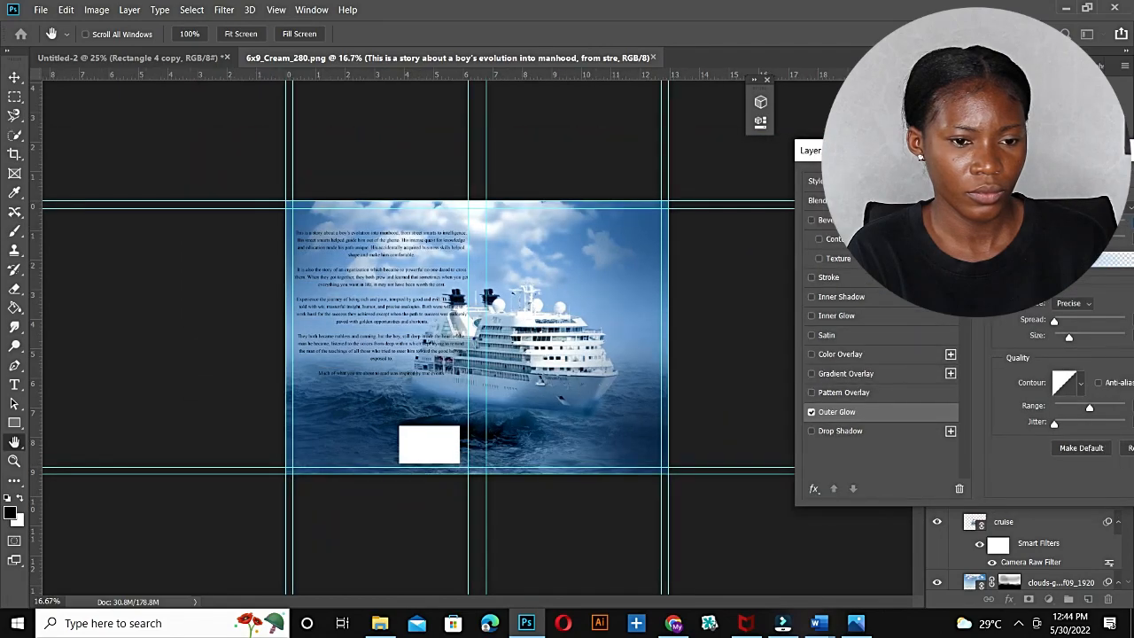
key("ctrl+plus")
key("ctrl+plus")
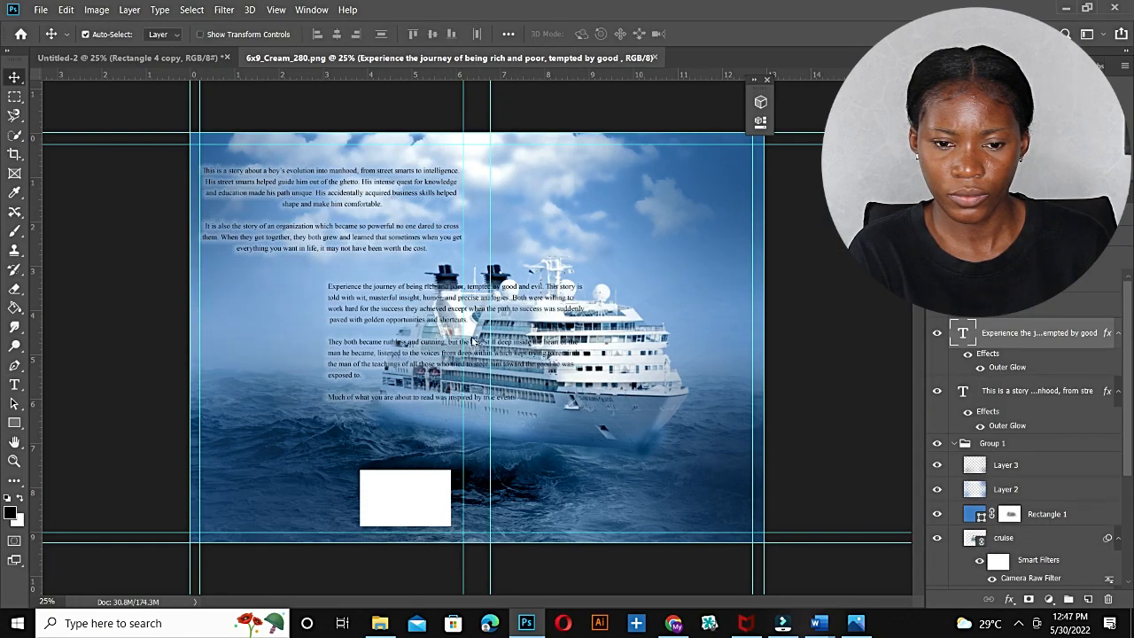
Rebreak the opening lines of the "Experience the journey" paragraph after "good and evil." and "precise analogies.".
double_click(963, 333)
left_click(420, 281)
key("Return")
key("BackSpace")
left_click(425, 292)
key("Return")
Rebreak the rest of the "Experience the journey" paragraph after "except when" and "golden opportunities" to keep it clear of the ship.
left_click(202, 315)
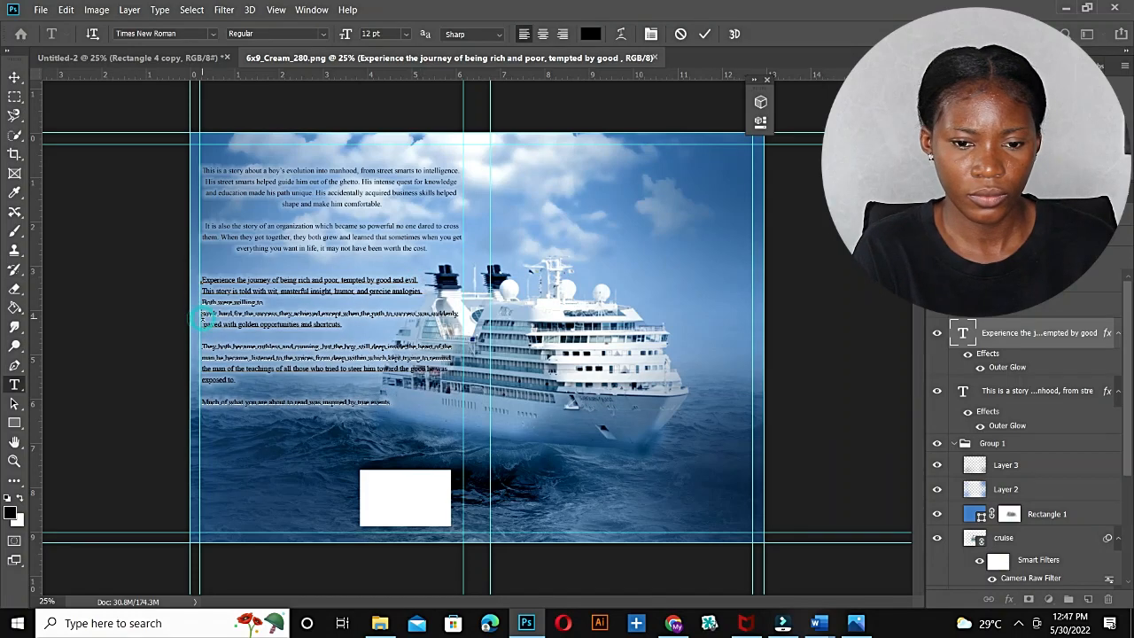
key("BackSpace")
left_click(421, 304)
key("Return")
left_click(205, 325)
key("BackSpace")
key("BackSpace")
left_click(398, 315)
key("Return")
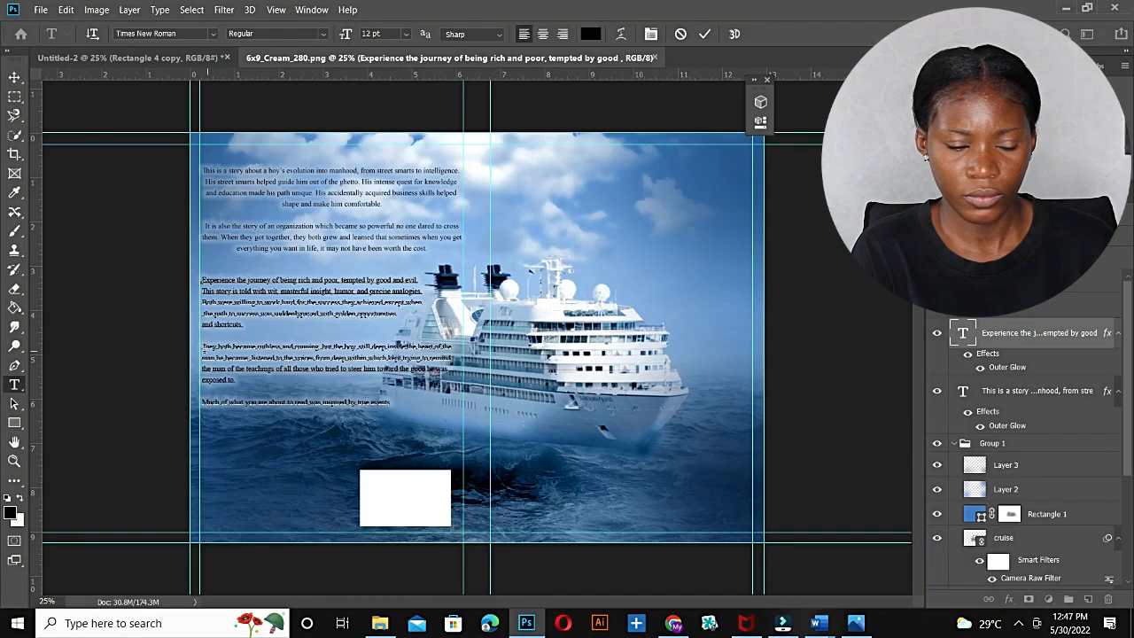
Rebreak the "They both became ruthless" paragraph after "still deep" and "listened to the voices", removing the blank line above it.
left_click(202, 347)
key("BackSpace")
left_click(388, 336)
key("Return")
left_click(203, 359)
key("BackSpace")
left_click(382, 348)
key("Return")
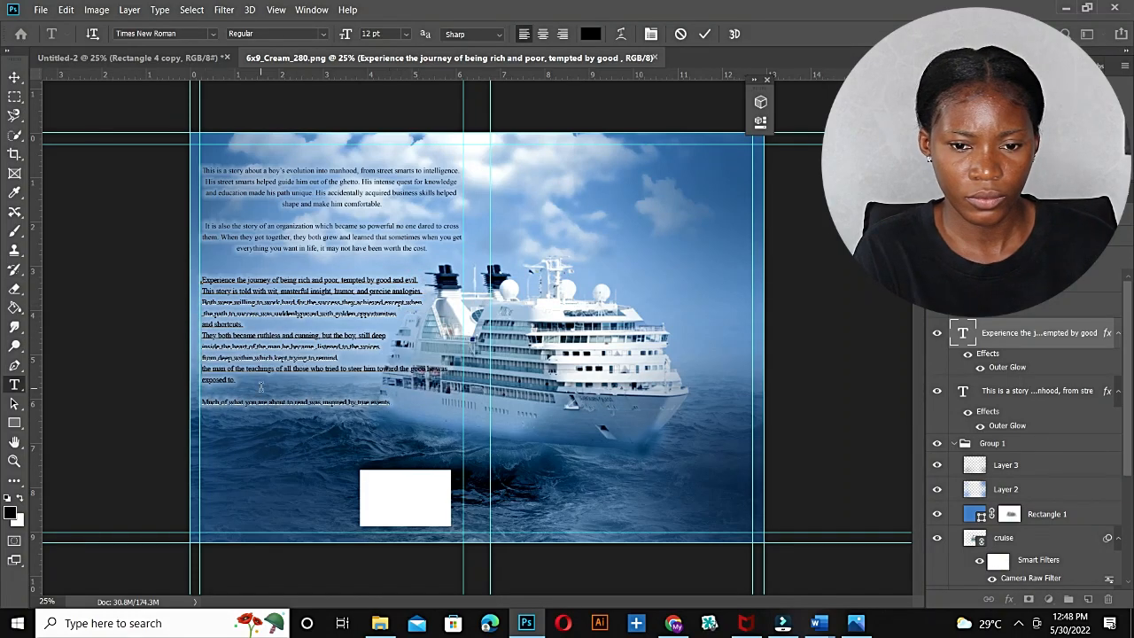
Rebreak that paragraph's last lines after "the man of the" and "toward the good", and commit the text edit.
left_click(203, 370)
key("BackSpace")
key("Return")
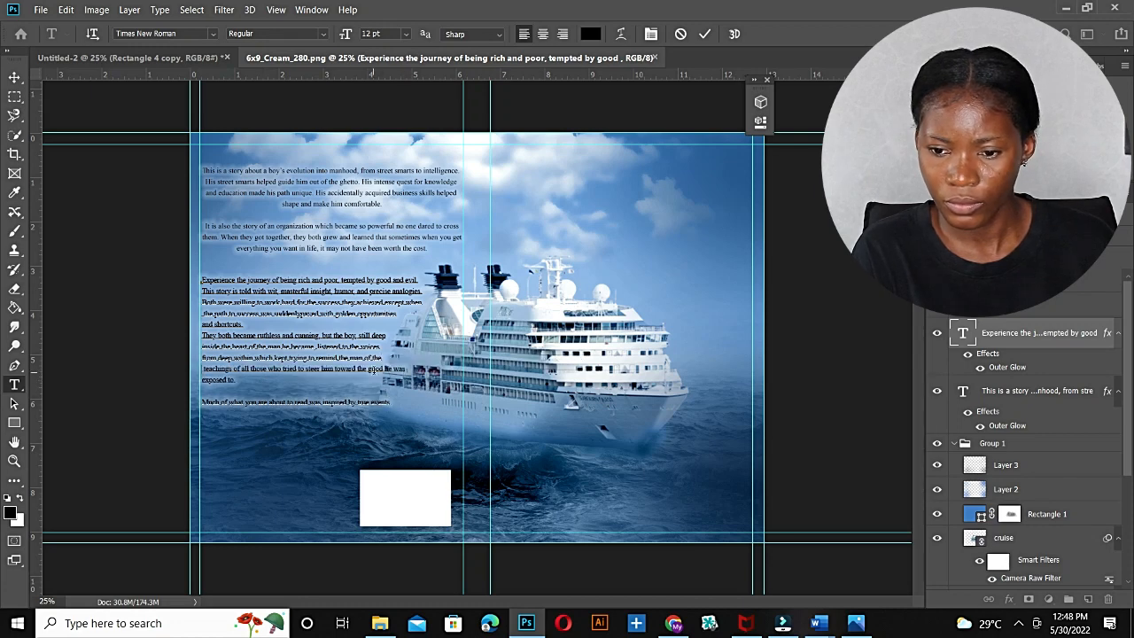
left_click(384, 369)
key("Return")
left_click(203, 391)
key("BackSpace")
left_click(705, 36)
key("v")
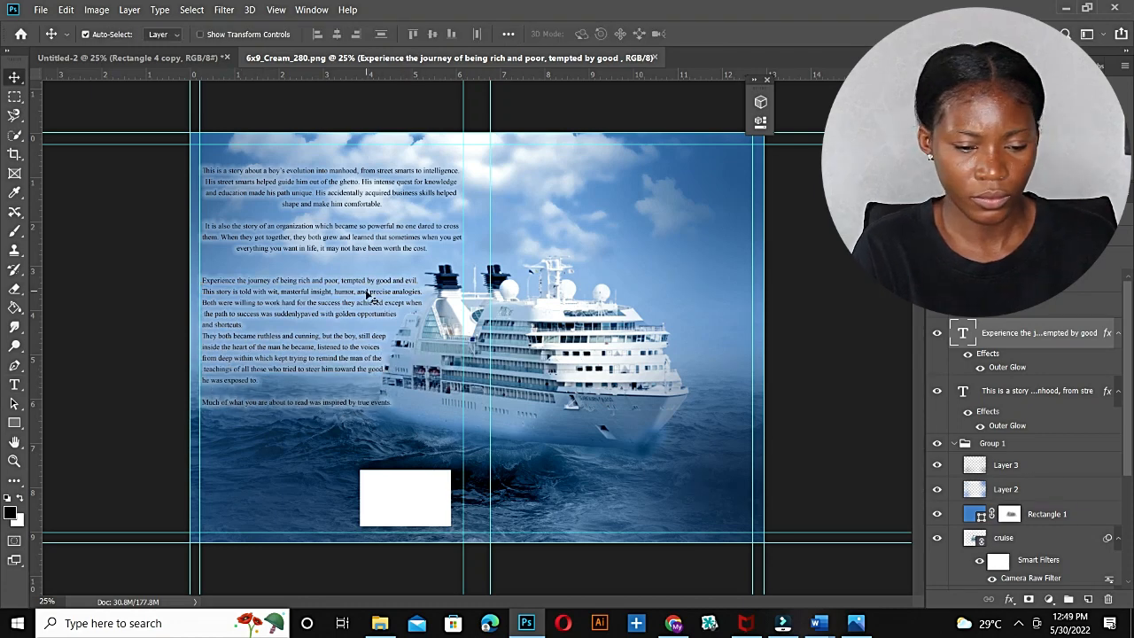
Move the upper blurb block slightly down and left, closer to the lower block.
left_click_drag(344, 248, 336, 242)
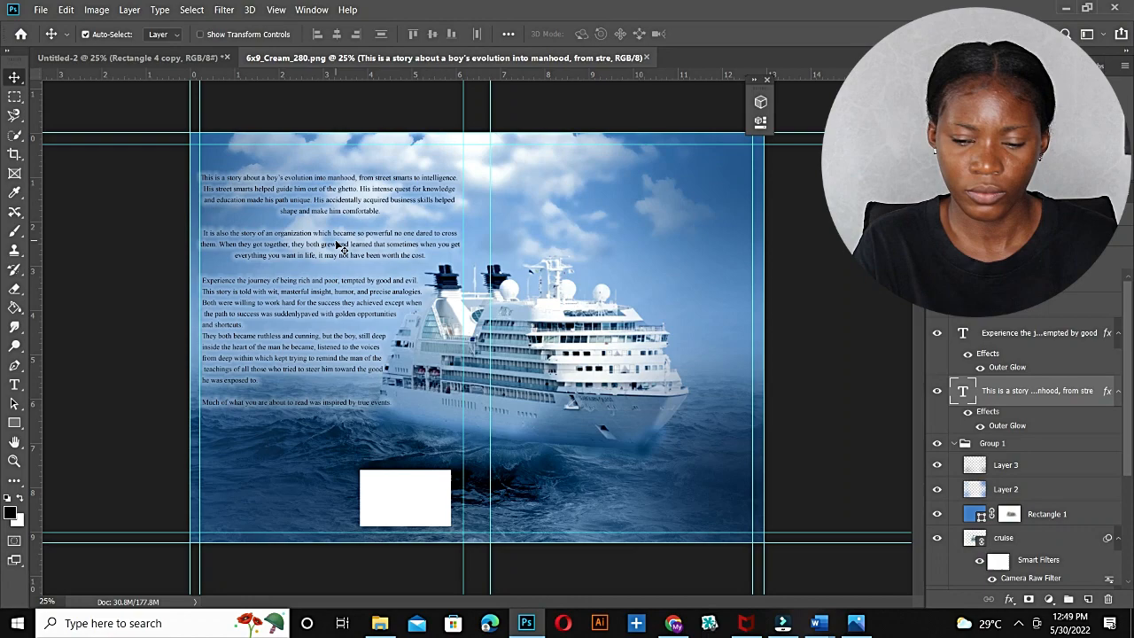
Split the "Experience the journey" paragraph into its own text layer by cutting it into a duplicate of the lower text layer.
left_click(355, 285)
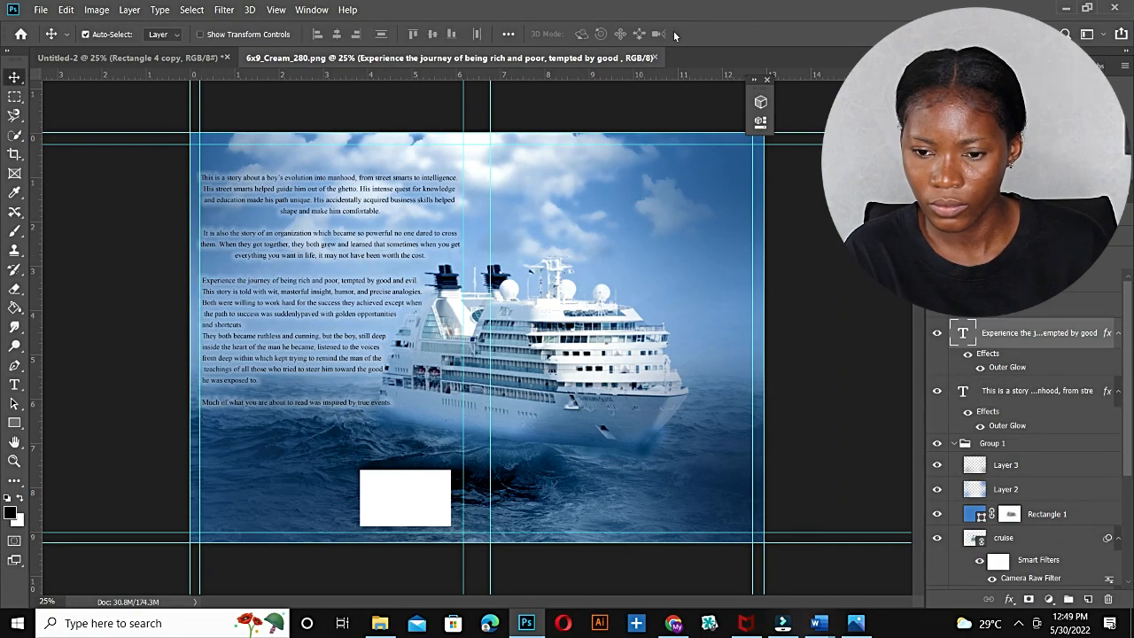
double_click(963, 333)
left_click_drag(202, 280, 243, 326)
key("ctrl+x")
left_click(705, 35)
key("ctrl+j")
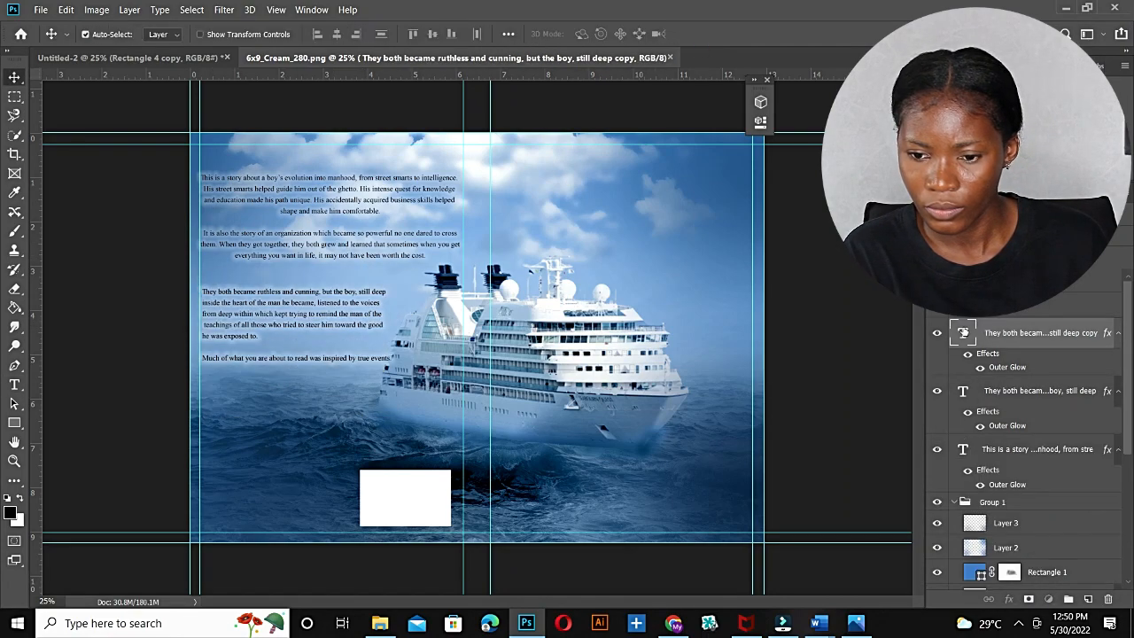
double_click(963, 333)
key("ctrl+v")
Move the "They both became ruthless" block below the "Experience the journey" paragraph and left-align the latter.
left_click(295, 361)
left_click_drag(294, 361, 291, 413)
left_click(310, 303)
left_click(959, 87)
left_click(939, 87)
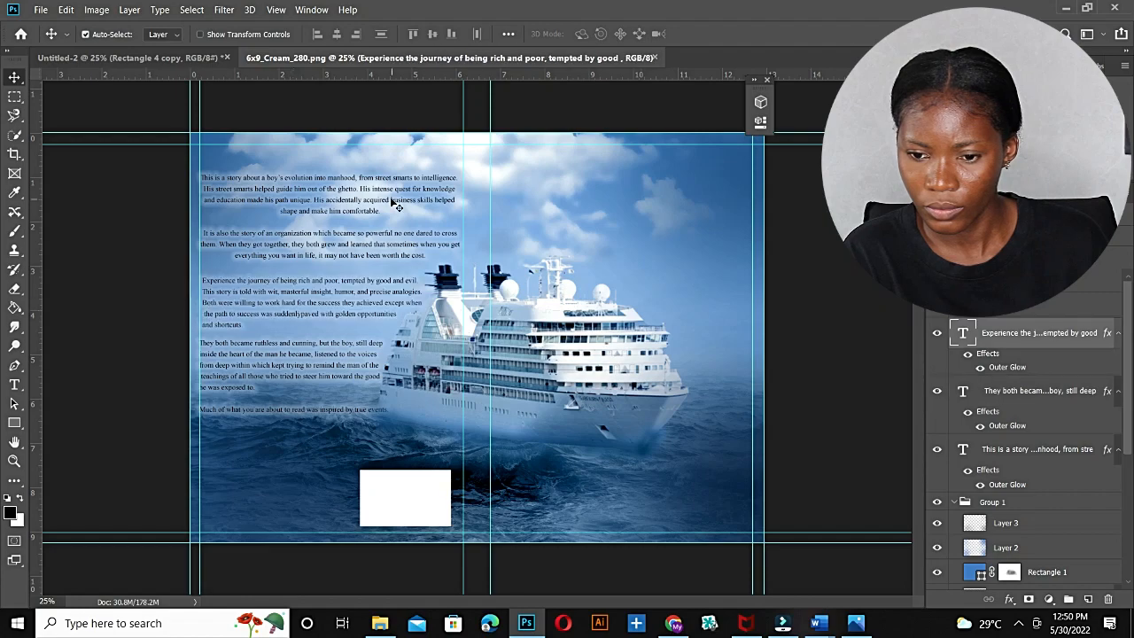
Left-align the upper blurb block and move it back against the left guide.
left_click(393, 200)
left_click(940, 87)
left_click_drag(446, 199, 319, 201)
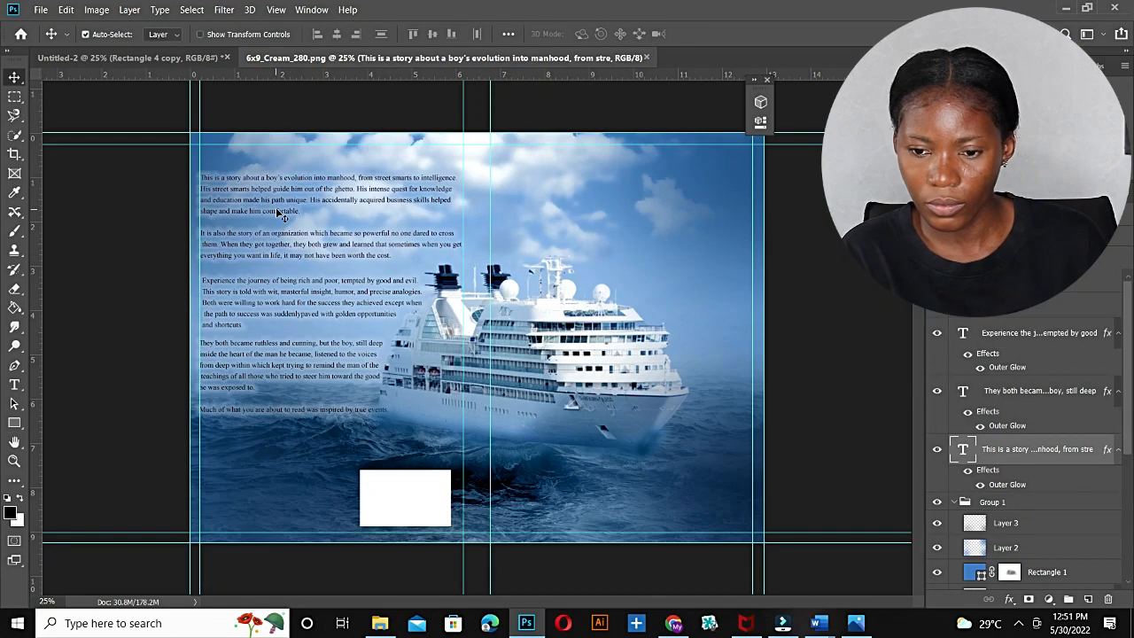
left_click_drag(276, 204, 276, 205)
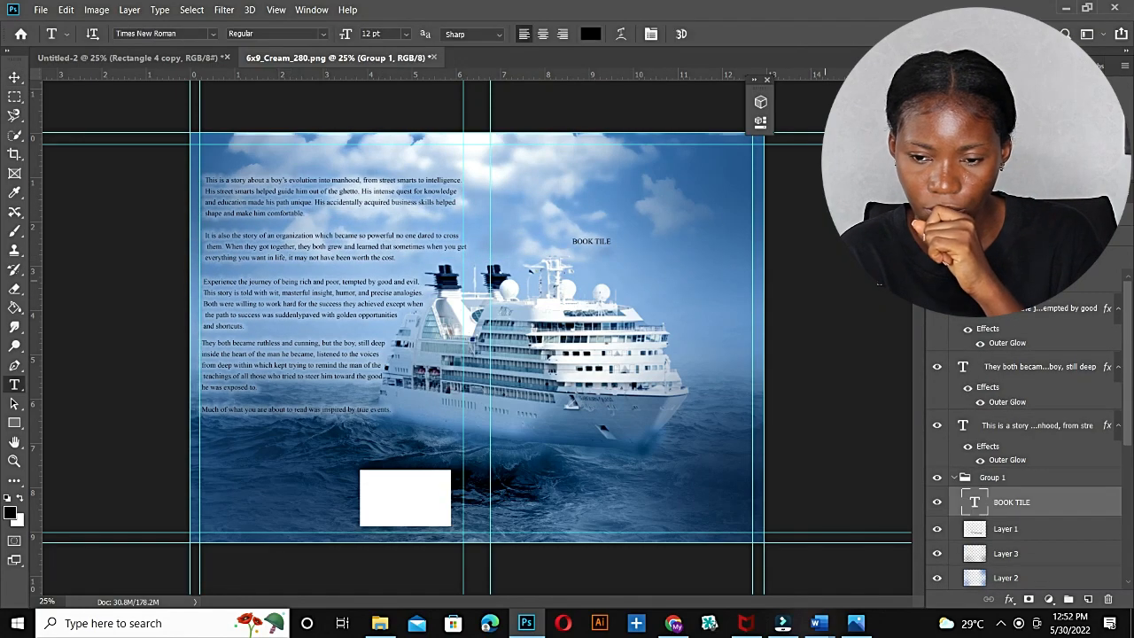
Correct the front cover's misspelled title text to "BOOK TITLE".
key("v")
type("t")
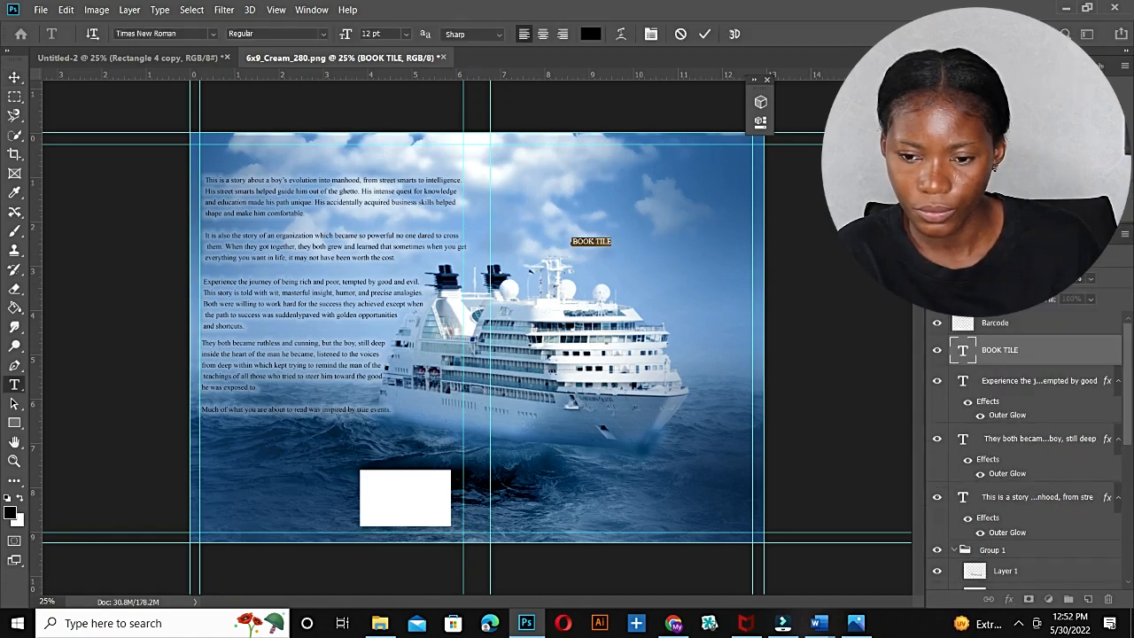
type("T")
key("ctrl+Return")
Enlarge the BOOK TITLE text and position it above the ship on the front cover.
key("ctrl+t")
left_click_drag(615, 236, 754, 208)
left_click_drag(671, 227, 638, 212)
left_click(708, 33)
Set the front cover title's font to Cinzel Decorative and retype the text in lowercase as "book title".
left_click(1017, 111)
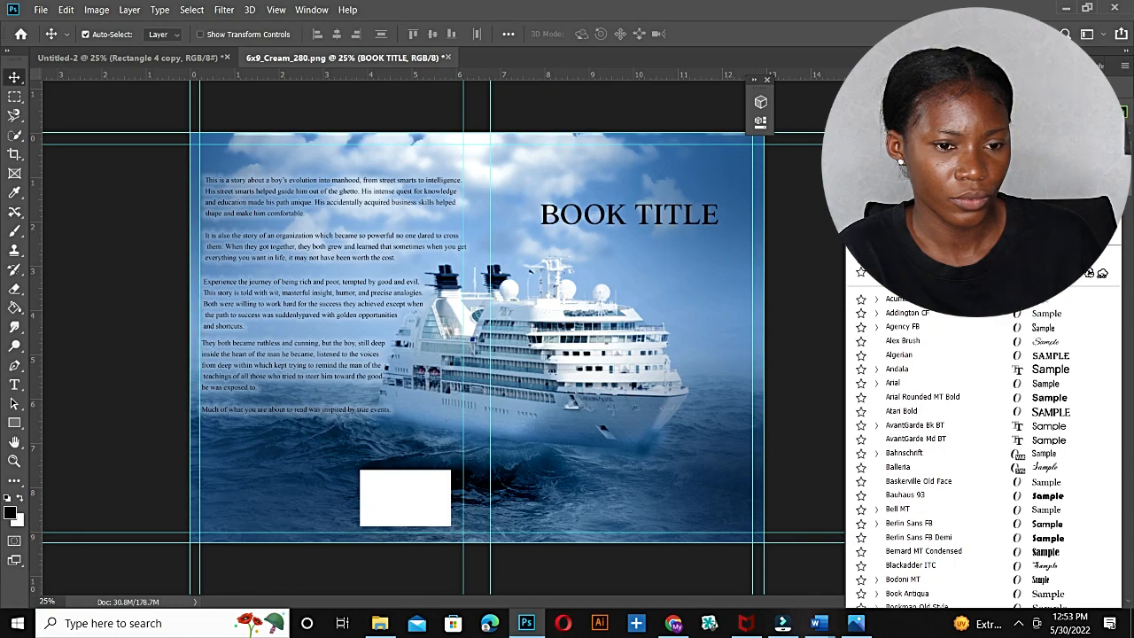
scroll(956, 343, "down", 10)
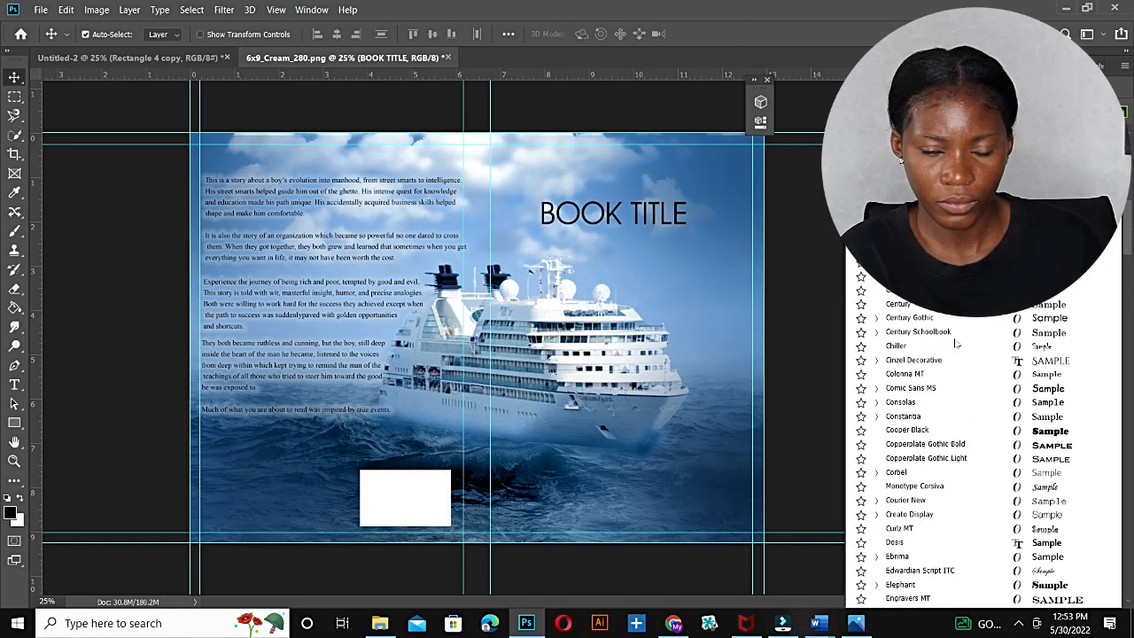
left_click(955, 360)
double_click(963, 349)
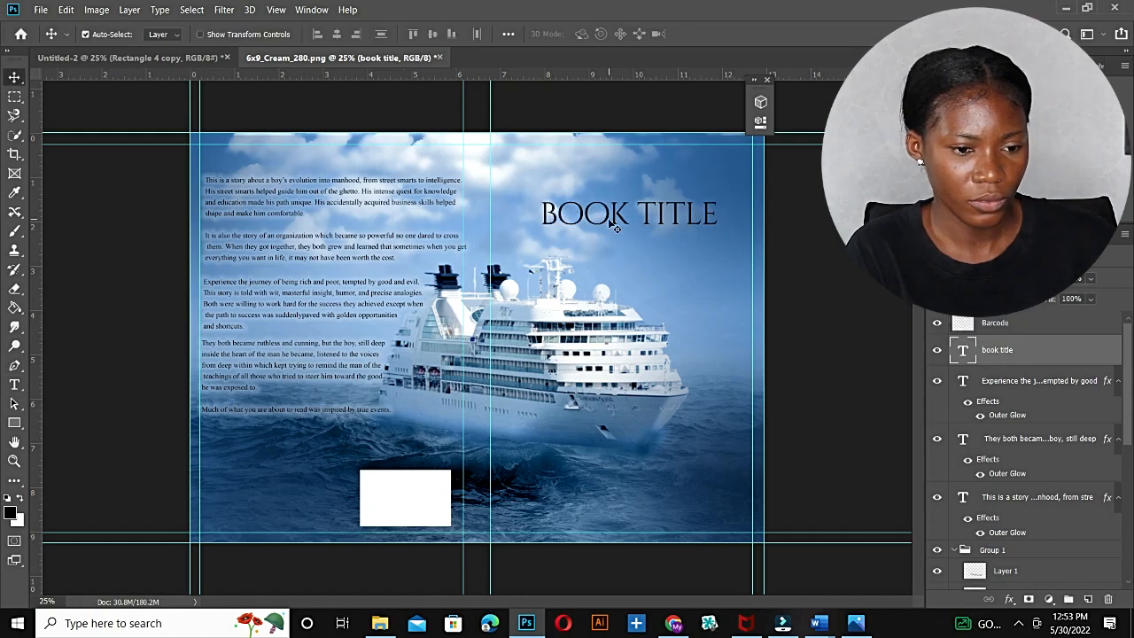
Enlarge the front cover title and move it higher above the ship.
left_click_drag(605, 222, 597, 198)
key("ctrl+t")
left_click_drag(712, 173, 737, 167)
left_click_drag(642, 187, 617, 194)
left_click(708, 34)
Add the text "subtitle here" below the book title and switch it to a plain serif font.
key("t")
left_click(551, 239)
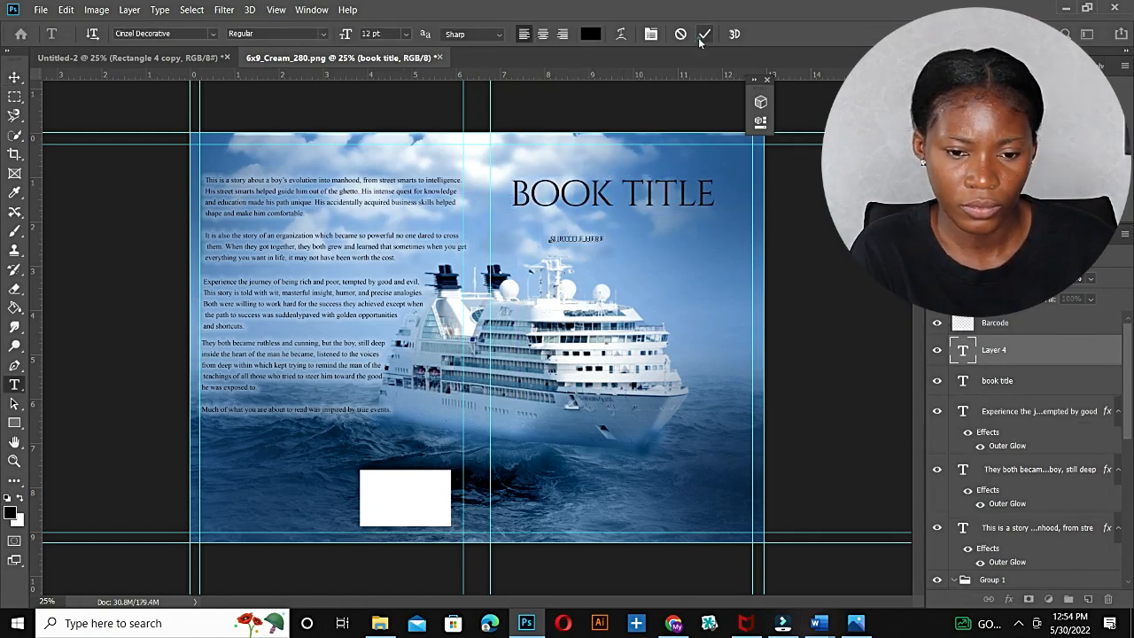
left_click(705, 34)
left_click(1099, 173)
left_click(992, 222)
Enlarge the subtitle text and place it directly beneath the book title.
key("ctrl+t")
left_click_drag(586, 234, 682, 213)
key("Return")
left_click_drag(624, 233, 619, 232)
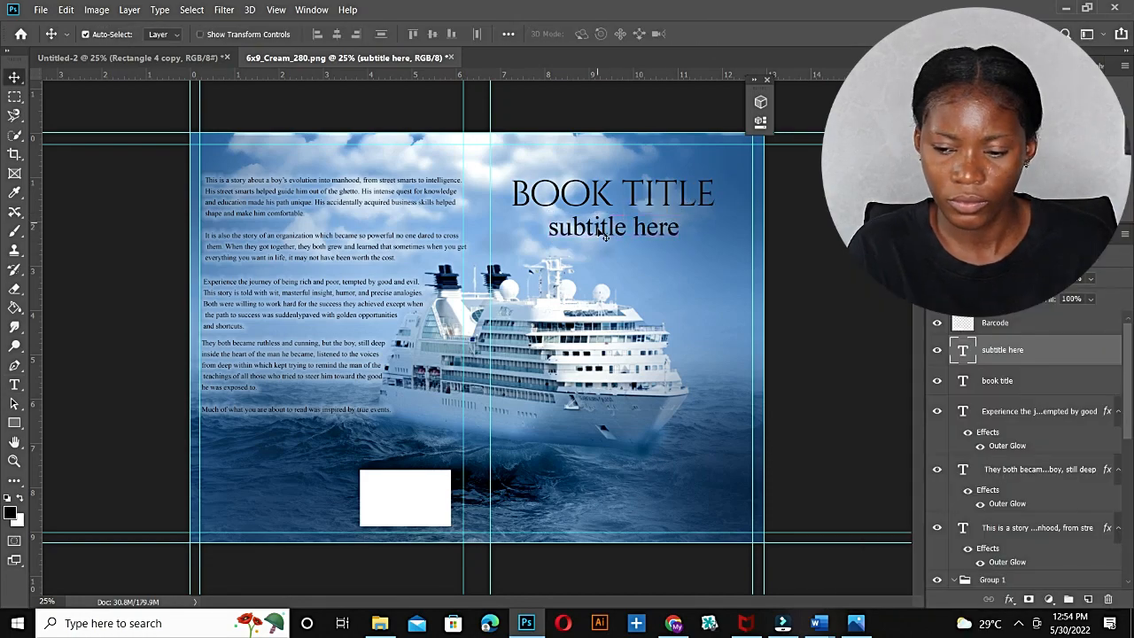
Create a new empty layer above the subtitle layer.
left_click(1088, 599)
left_click(66, 10)
left_click(80, 226)
left_click(645, 152)
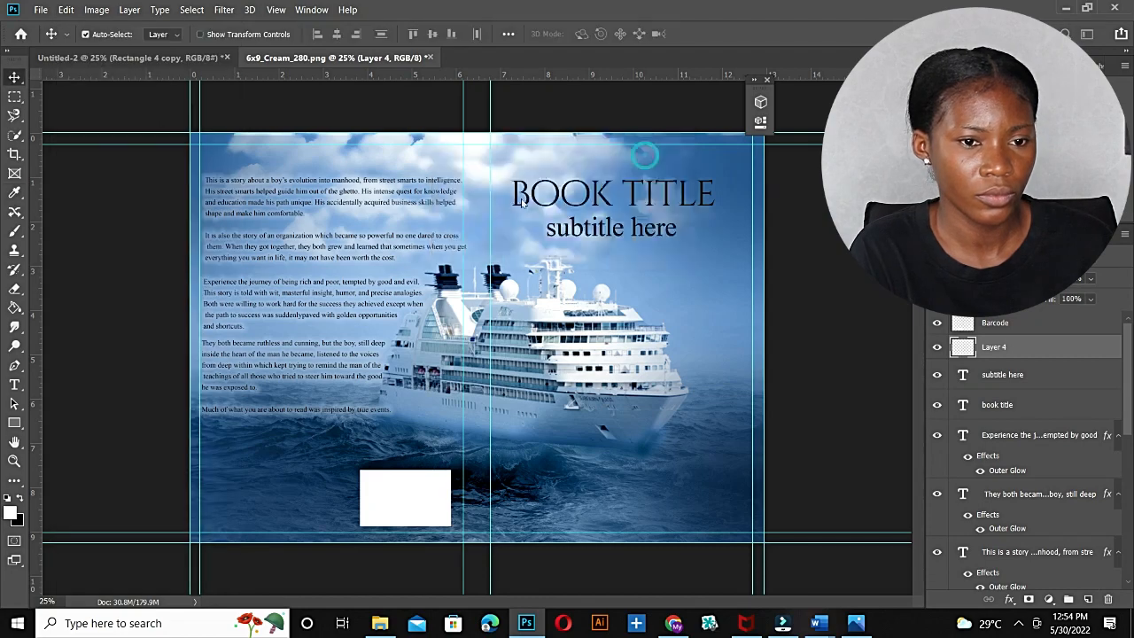
key("ctrl+z")
Select a thin strip about 0.86 in wide and 0.04 in high left of the subtitle, fill it with white and deselect.
key("m")
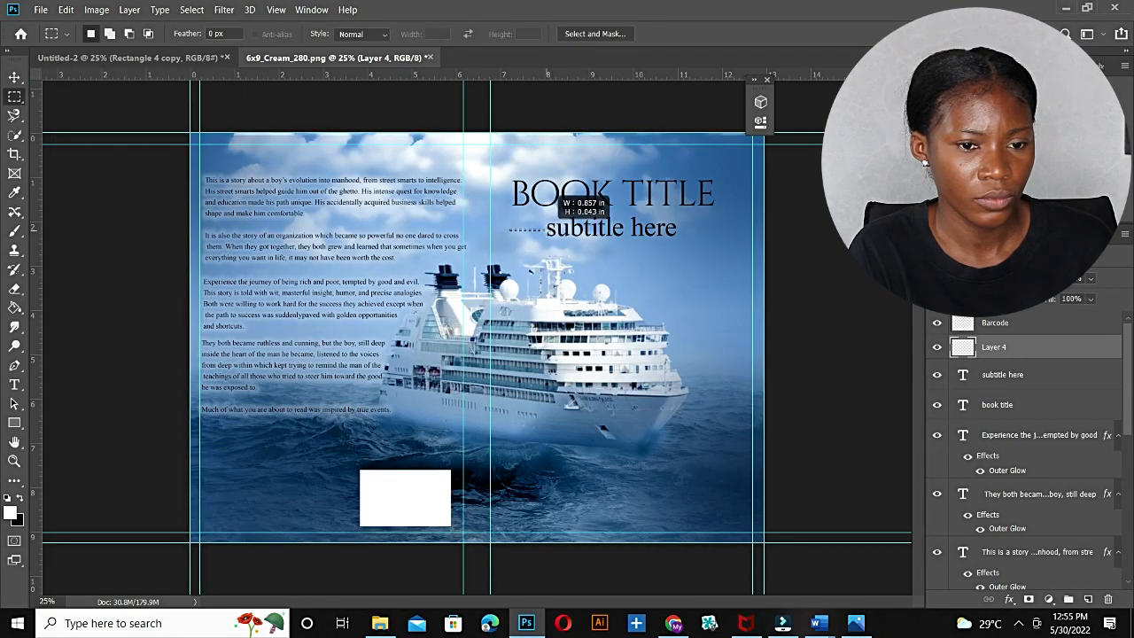
left_click_drag(548, 230, 548, 231)
left_click(66, 10)
left_click(79, 226)
left_click(645, 153)
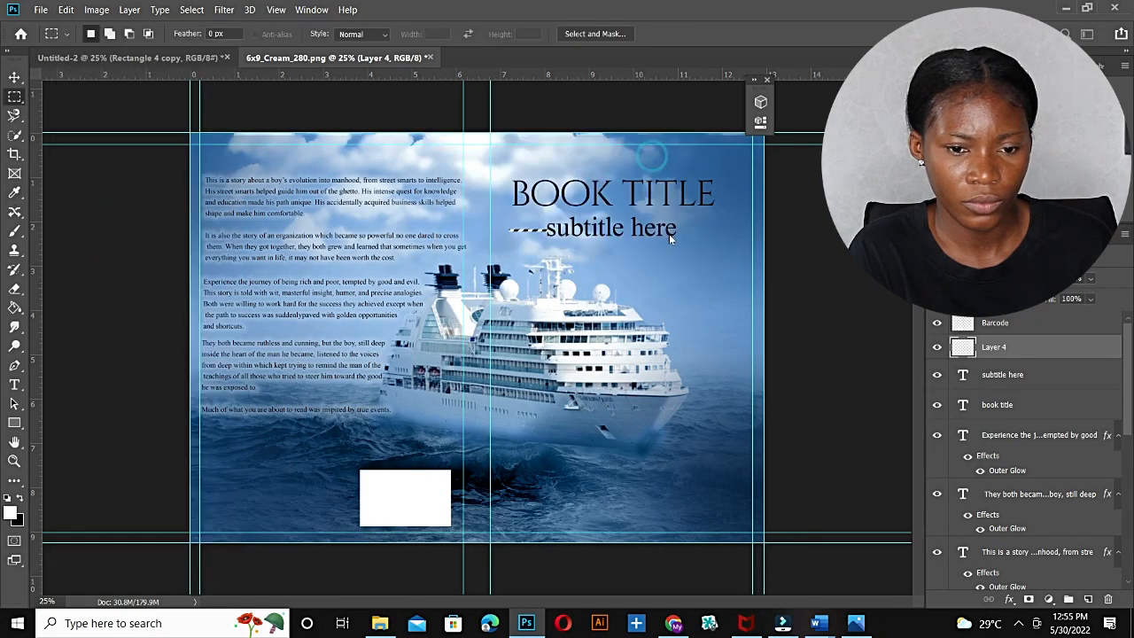
key("ctrl+d")
Duplicate the white line layer and place the copy on the right side of the subtitle.
key("v")
key("ctrl+j")
left_click_drag(695, 228, 717, 232)
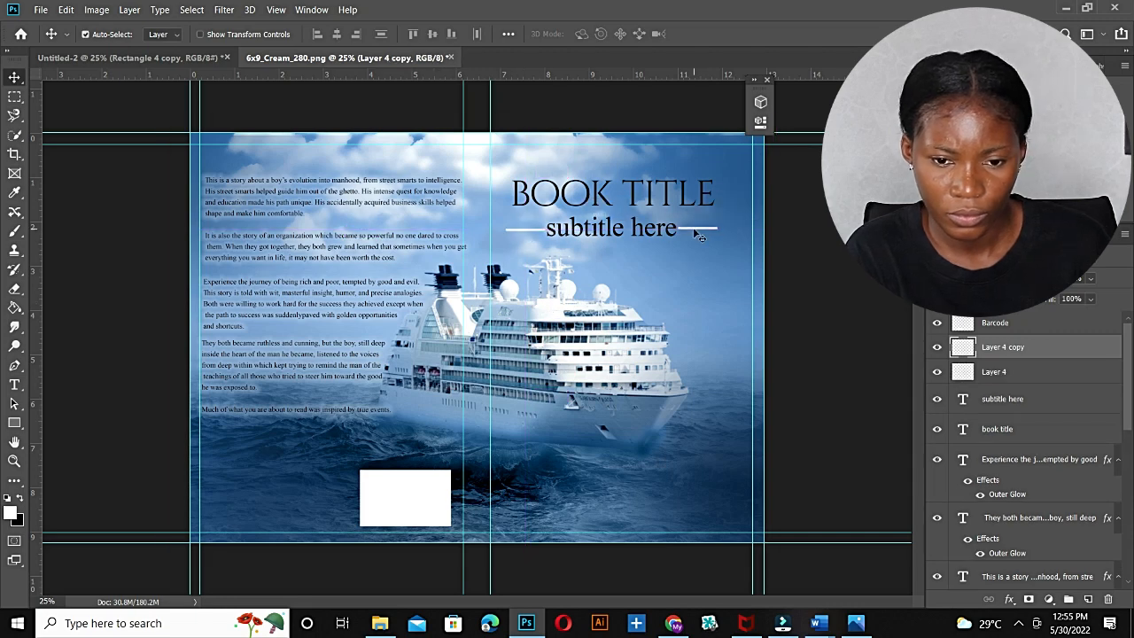
Duplicate the BOOK TITLE text to the bottom of the front cover and enter "author name" in the copy.
left_click_drag(643, 193, 637, 500, "alt")
double_click(964, 432)
type("author name")
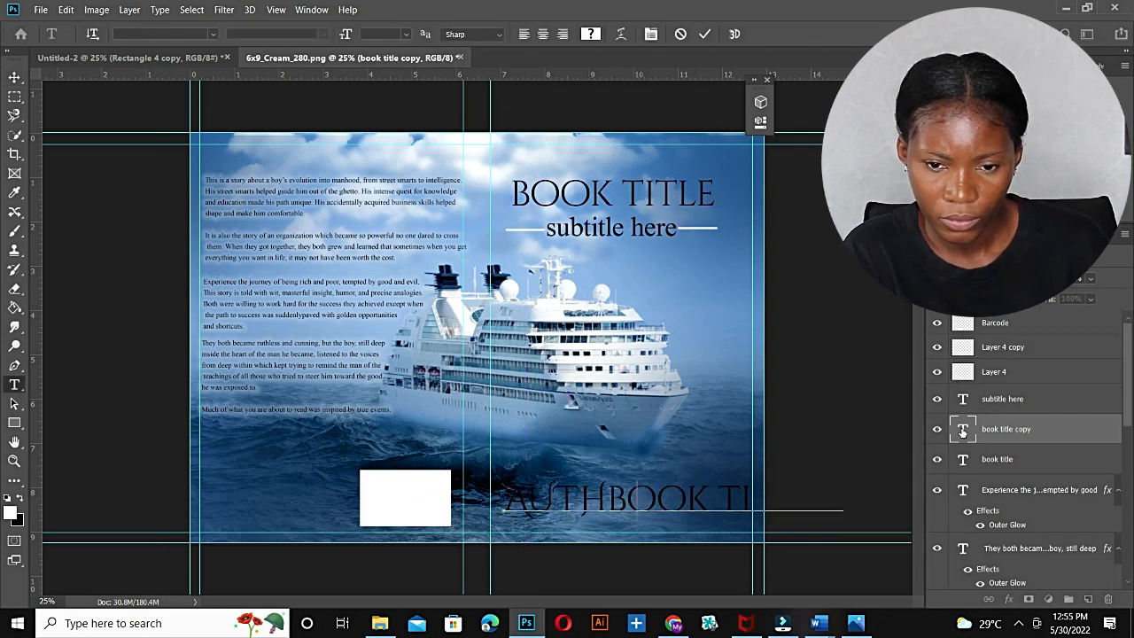
key("BackSpace")
key("BackSpace")
key("BackSpace")
key("BackSpace")
key("BackSpace")
key("BackSpace")
key("BackSpace")
key("BackSpace")
key("BackSpace")
key("BackSpace")
key("BackSpace")
type("author name")
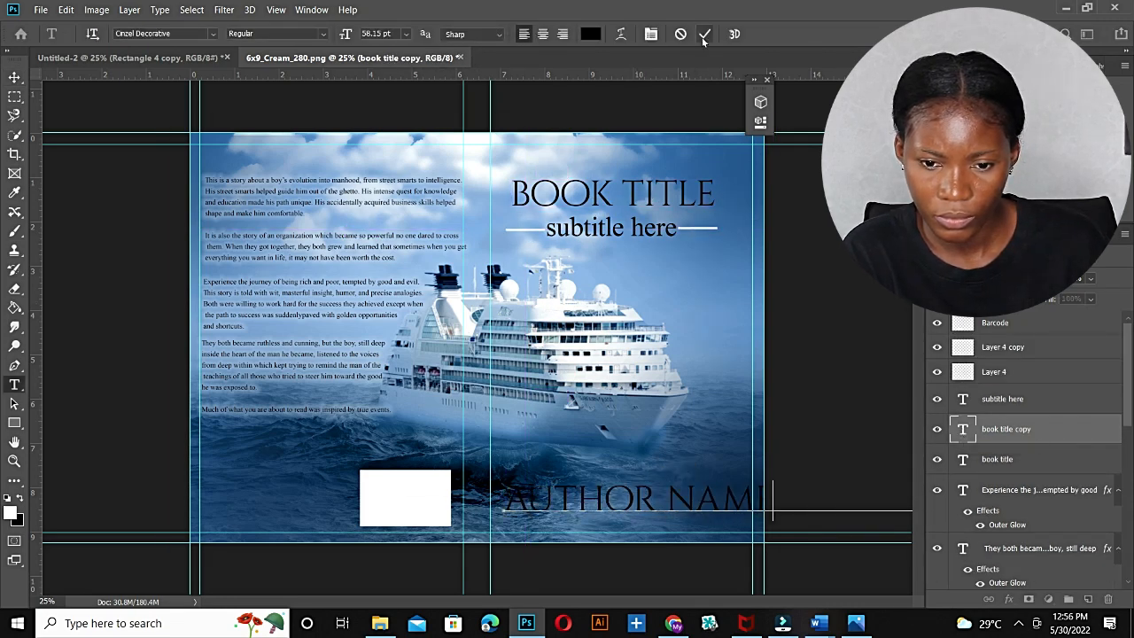
left_click(705, 34)
Scale down the author name text at the bottom of the front cover.
left_click(15, 78)
key("ctrl+t")
left_click_drag(491, 480, 620, 489)
left_click_drag(689, 512, 560, 509)
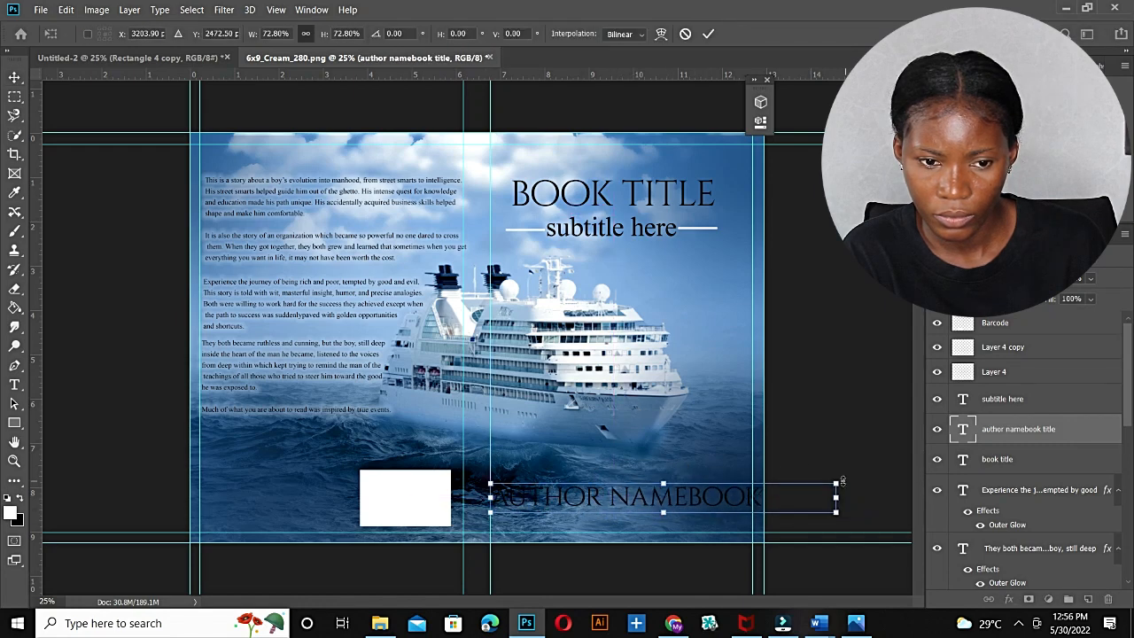
left_click_drag(836, 503, 758, 506)
left_click(708, 35)
Delete the leftover "book title" words from the author name text and move it toward the front cover's centre.
double_click(963, 430)
left_click_drag(641, 503, 794, 520)
key("BackSpace")
left_click(14, 78)
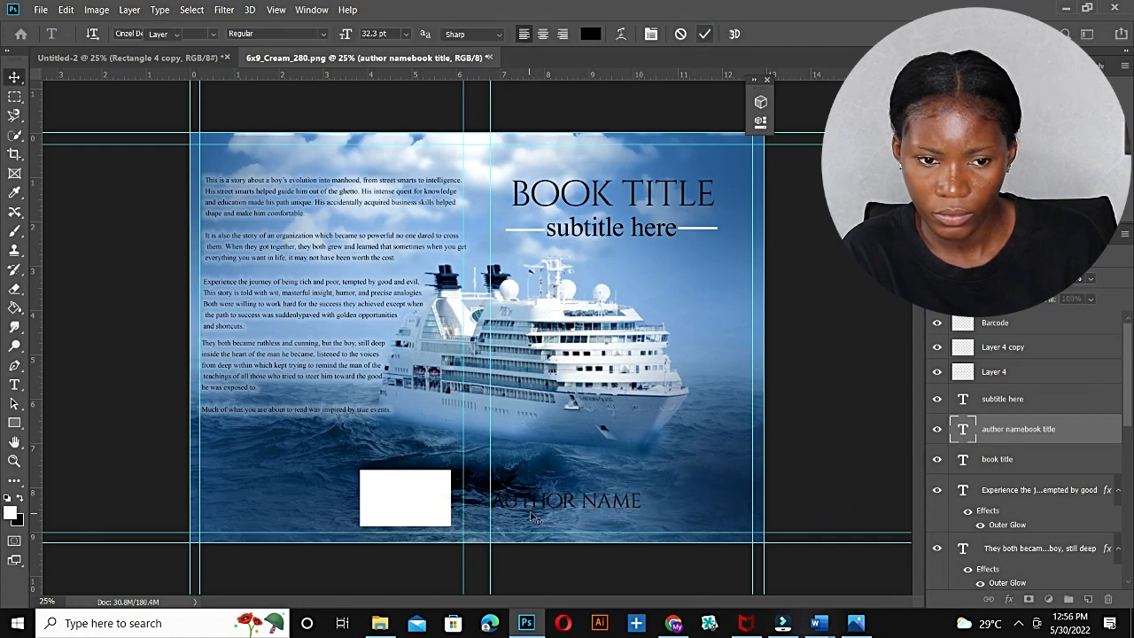
left_click_drag(536, 503, 582, 505)
Open the author name layer's blending options and enable Color Overlay, keeping the artwork in view.
right_click(1054, 430)
left_click(896, 21)
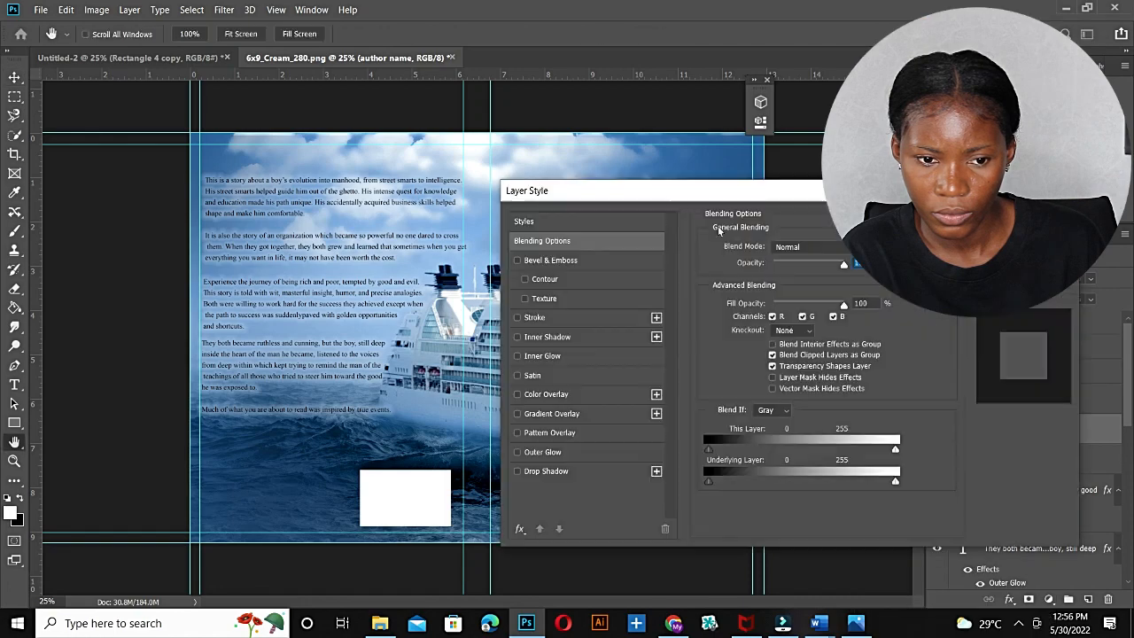
left_click_drag(716, 193, 936, 171)
left_click(767, 373)
left_click_drag(824, 170, 879, 164)
Set the author name's overlay colour to the white sampled from the ship and apply the layer style.
left_click(1126, 222)
left_click(497, 270)
left_click(497, 271)
left_click_drag(754, 227, 837, 214)
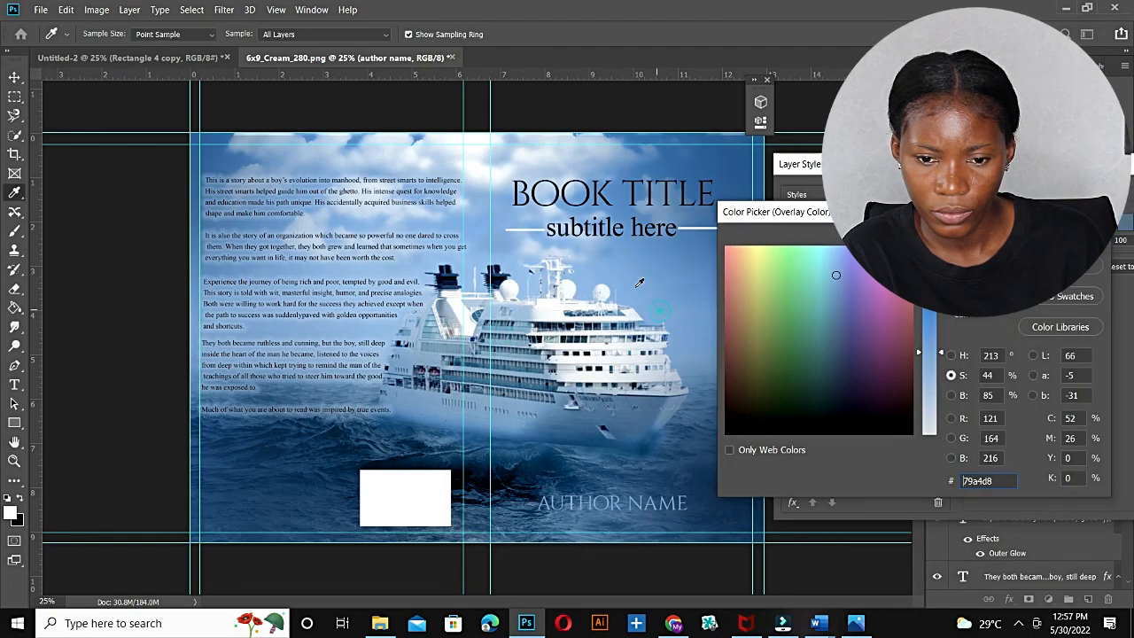
left_click(600, 298)
left_click(1061, 247)
left_click_drag(1069, 165, 842, 159)
key("Return")
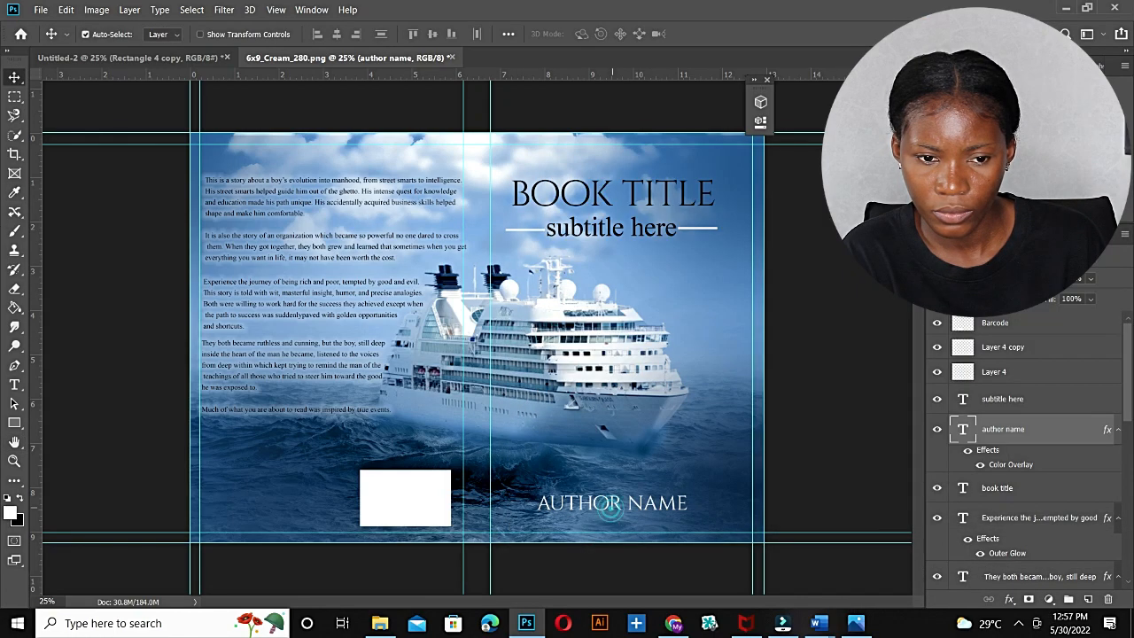
Widen the letter spacing of the author name text and shift it slightly left.
left_click(1051, 264)
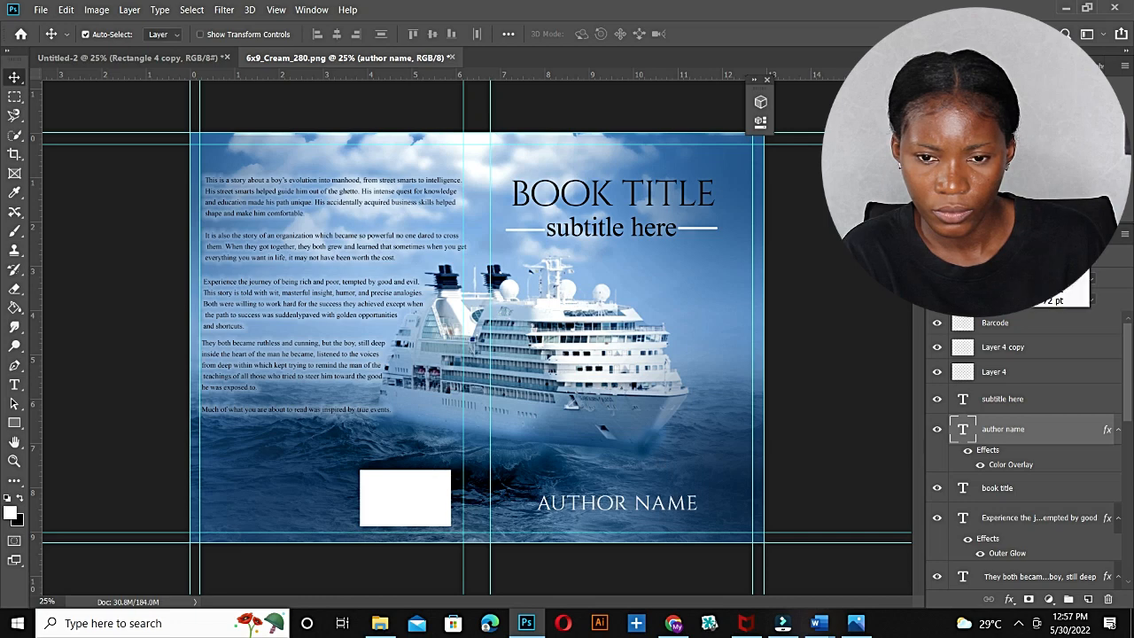
left_click(1051, 277)
left_click_drag(671, 504, 661, 503)
Centre the author name, book title and subtitle horizontally against a selection spanning the front cover's width, then deselect.
left_click(14, 96)
left_click_drag(490, 261, 765, 266)
key("v")
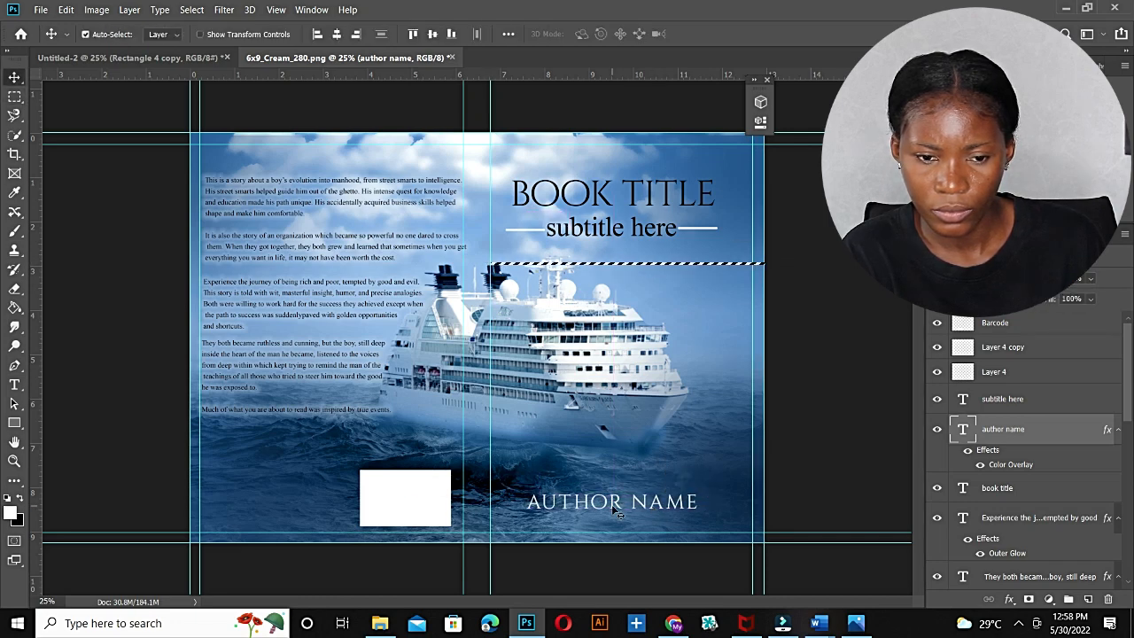
left_click(337, 35)
left_click(611, 195)
left_click(337, 34)
left_click(611, 229)
left_click(337, 34)
key("ctrl+d")
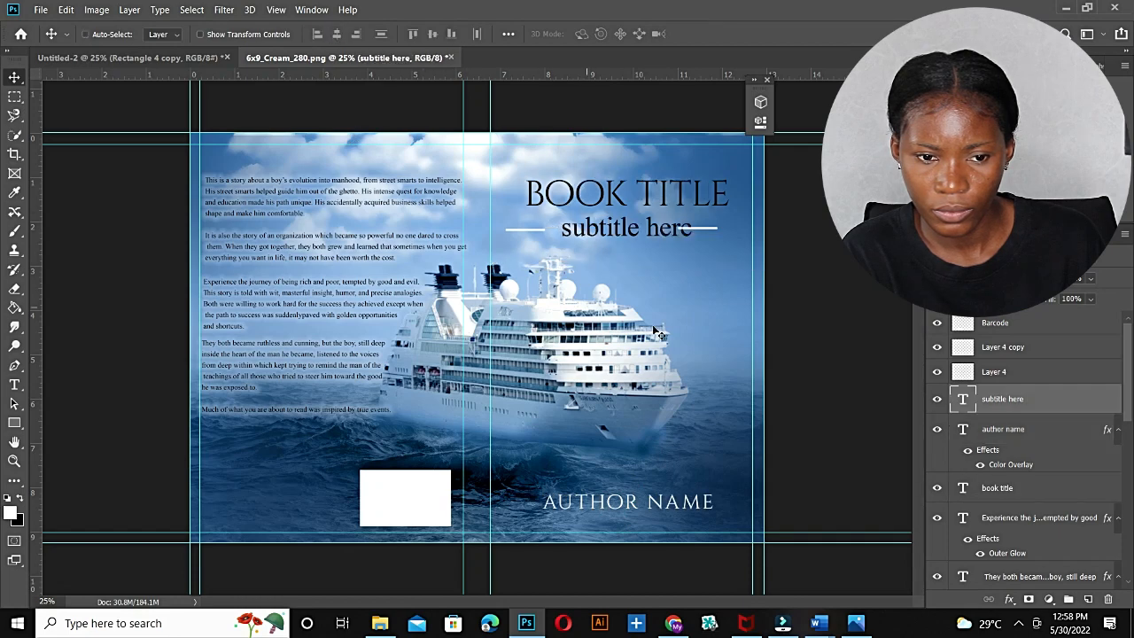
Move the two white lines so they flank both ends of the centred subtitle.
left_click_drag(707, 229, 710, 229)
left_click_drag(524, 229, 529, 230)
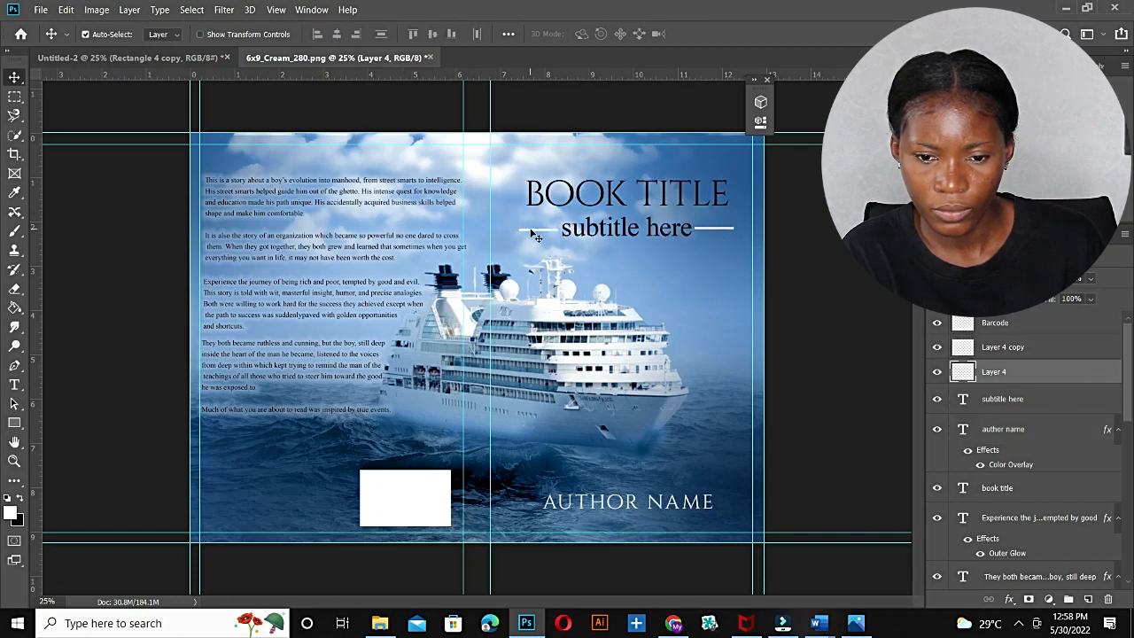
Delete the white line right of the subtitle and erase the outer part of the remaining line to shorten it.
left_click(714, 227)
key("Delete")
key("ctrl+z")
left_click(711, 228)
key("Delete")
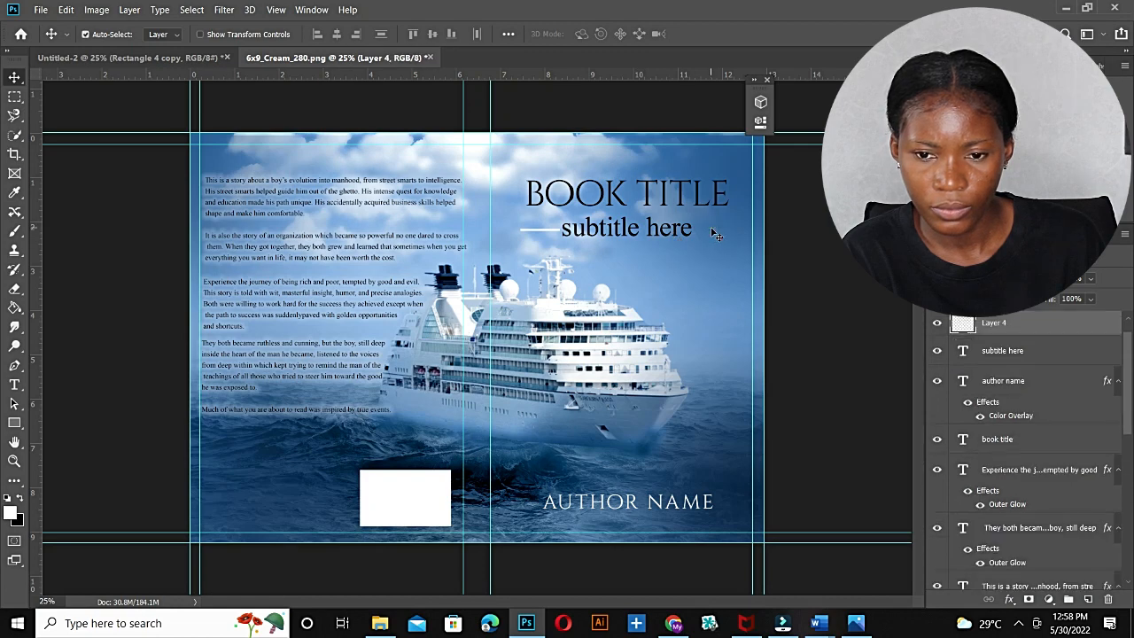
key("e")
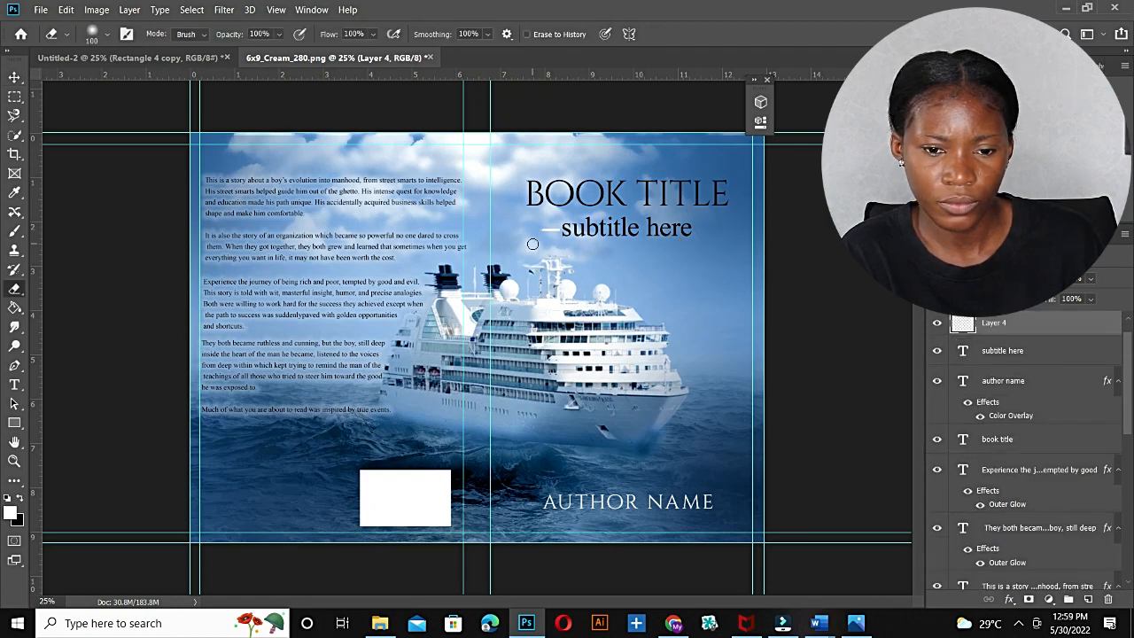
key("v")
Duplicate the shortened white line, move the copy to the right of the subtitle and flip it horizontally.
key("ctrl+j")
key("ctrl+t")
left_click_drag(551, 230, 708, 229)
right_click(712, 228)
left_click(753, 481)
key("Return")
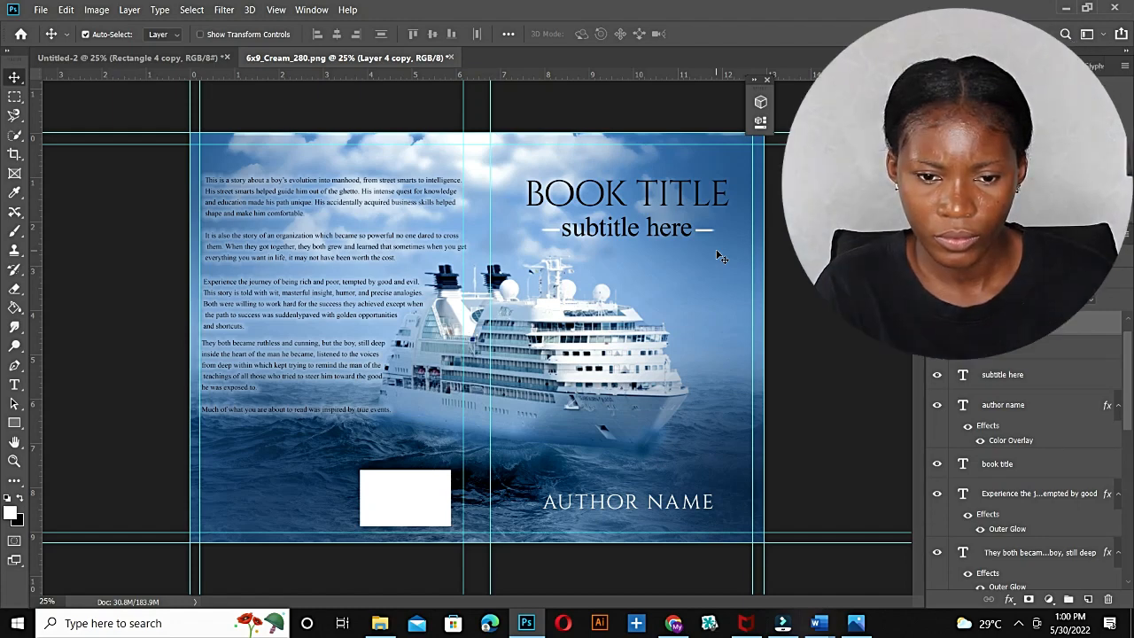
Switch to Chrome, search Skillshare for "photoshop" classes, and return to Photoshop.
left_click(673, 623)
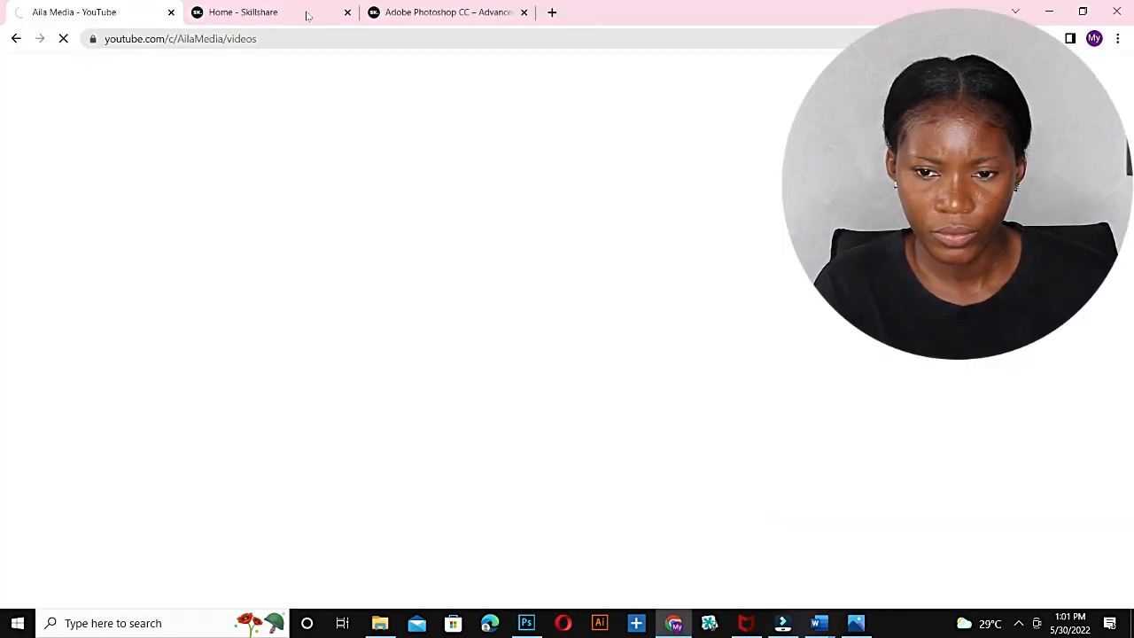
left_click(265, 14)
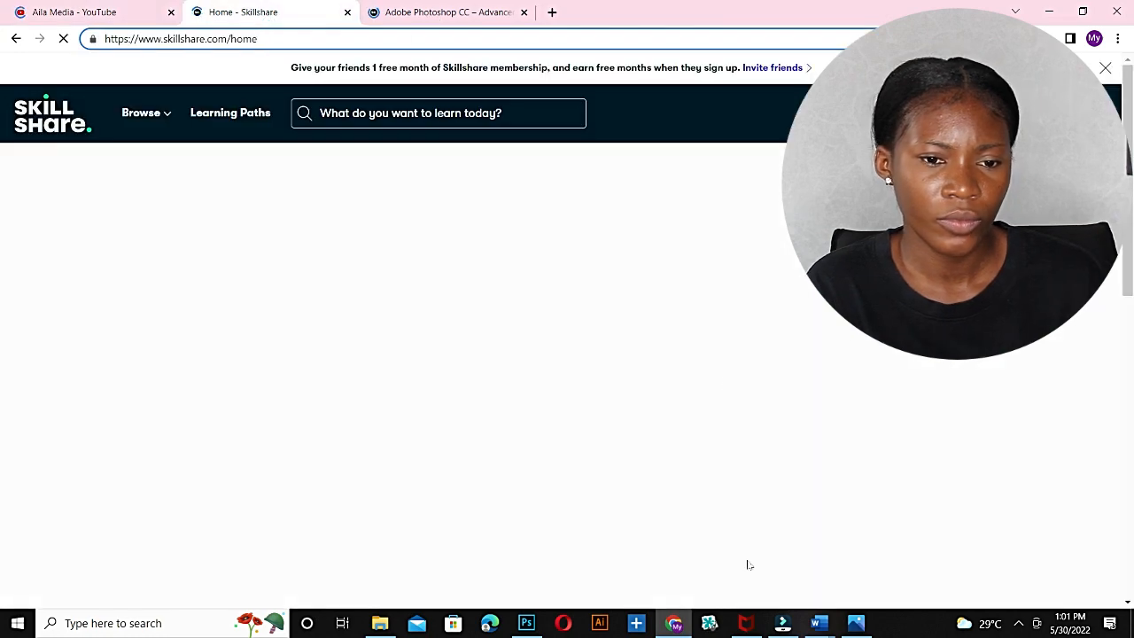
left_click(527, 623)
left_click(527, 623)
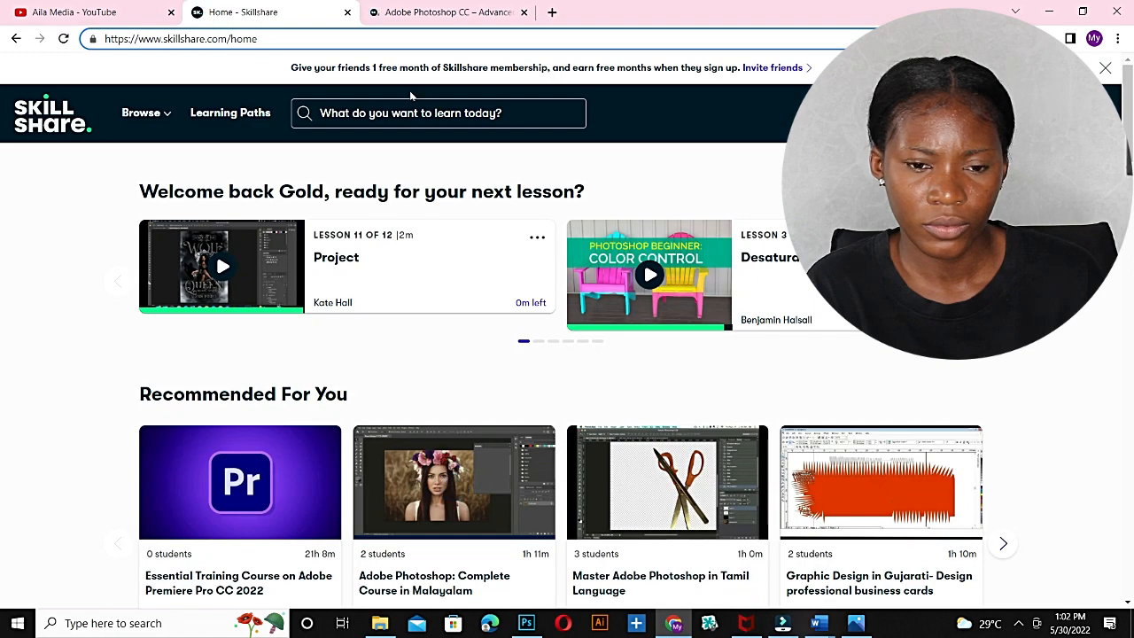
left_click(413, 113)
type("photoshop")
key("Return")
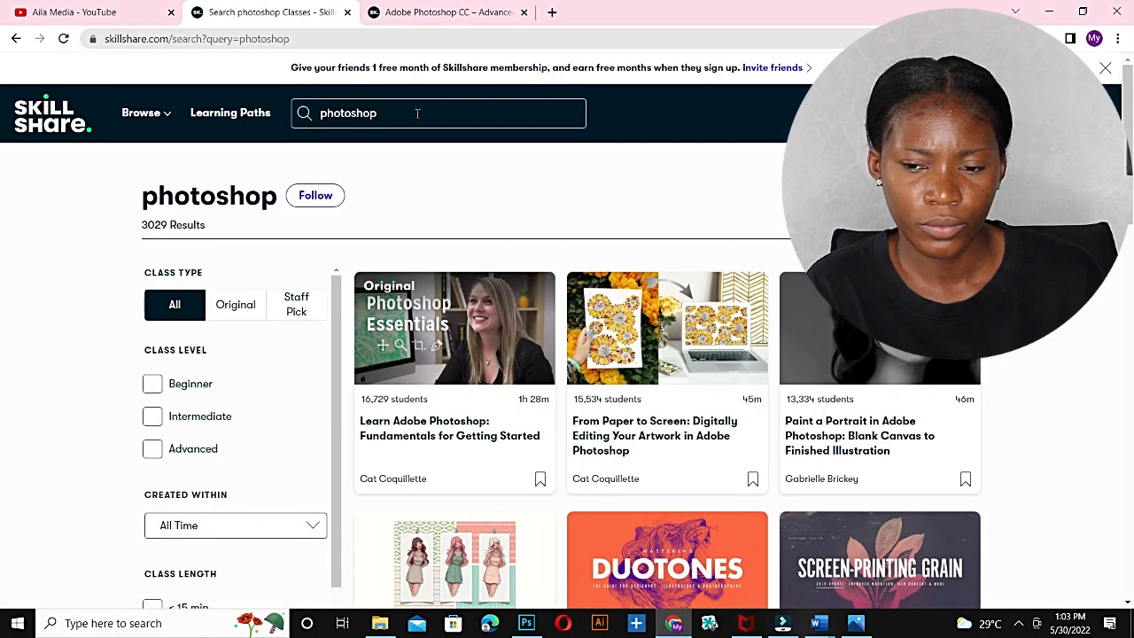
left_click(527, 623)
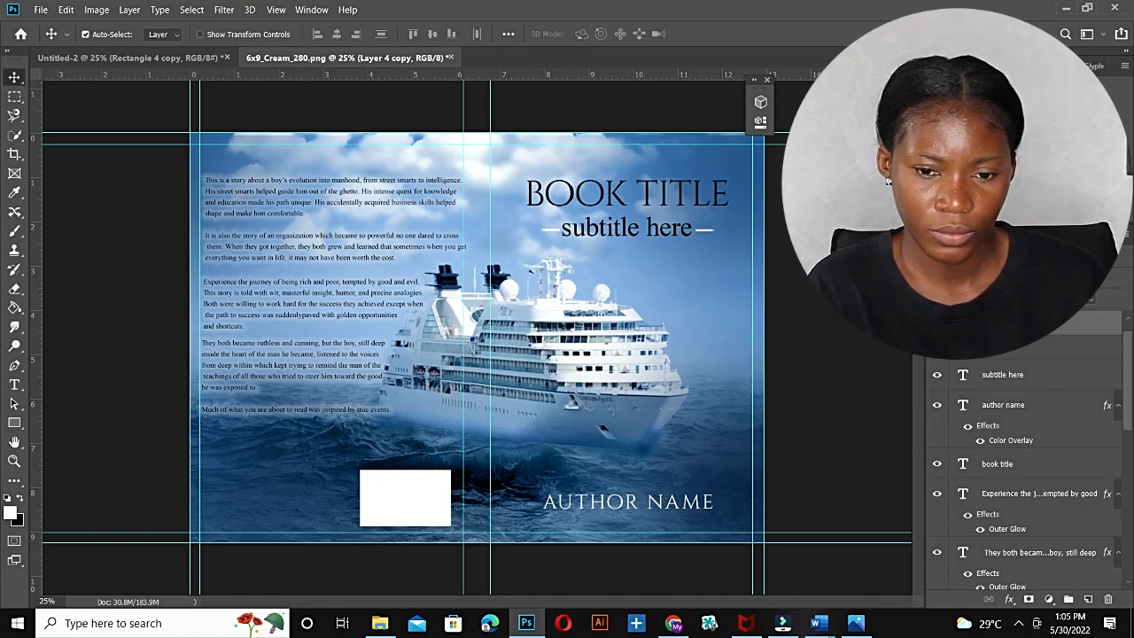
Save the cover as a paperback PSD file with Maximize Compatibility enabled.
left_click(938, 322)
mouse_move(1128, 405)
left_mouse_down()
mouse_move(1128, 552)
mouse_move(1128, 395)
left_mouse_up()
left_click(938, 323)
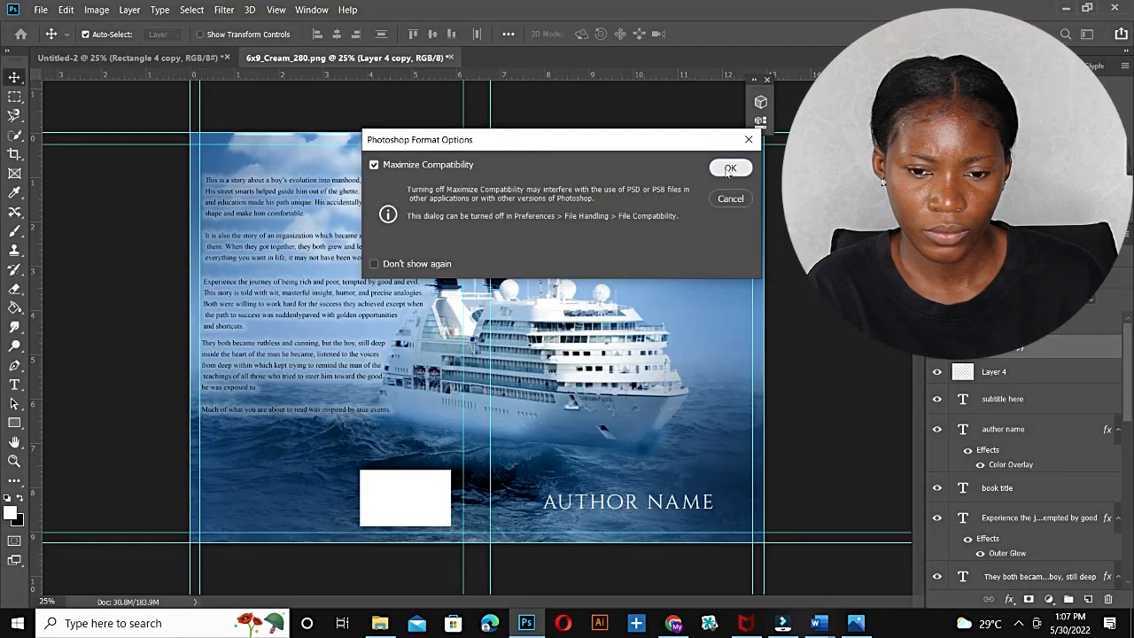
left_click(729, 168)
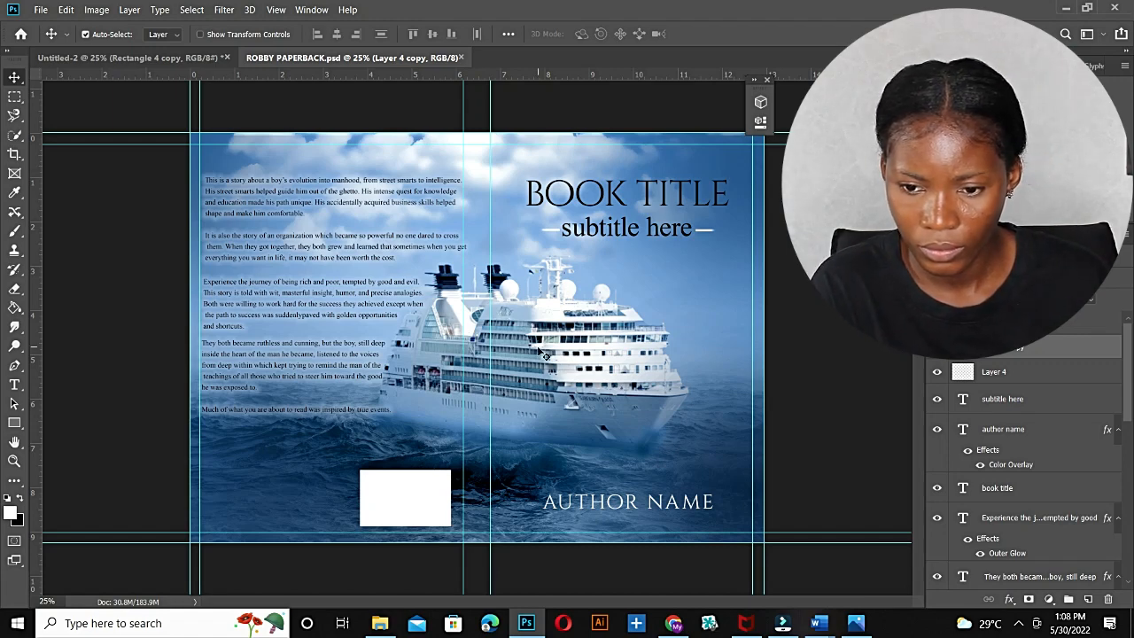
Duplicate the author name text, rotate it 90° counter-clockwise, scale it down and place it on the lower spine.
left_click_drag(605, 503, 568, 454)
key("ctrl+t")
right_click(588, 464)
left_click(627, 416)
left_click_drag(604, 366, 601, 388)
left_click_drag(594, 427, 479, 405)
Copy the spine's author name text to the upper spine and change its wording to "book title".
left_click_drag(477, 456, 474, 222)
key("Return")
double_click(964, 432)
type("BOOK TITLE")
left_click(14, 77)
double_click(966, 431)
type("book title")
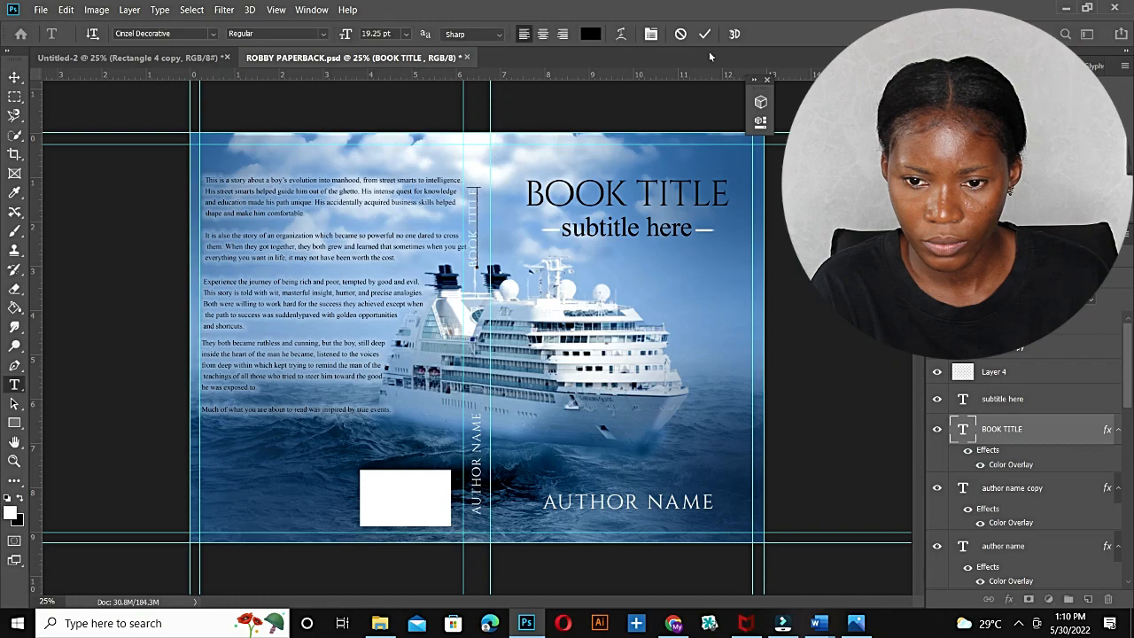
left_click(705, 35)
Enlarge the book title text on the upper spine.
key("ctrl+t")
left_click_drag(481, 183, 483, 169)
left_click(708, 35)
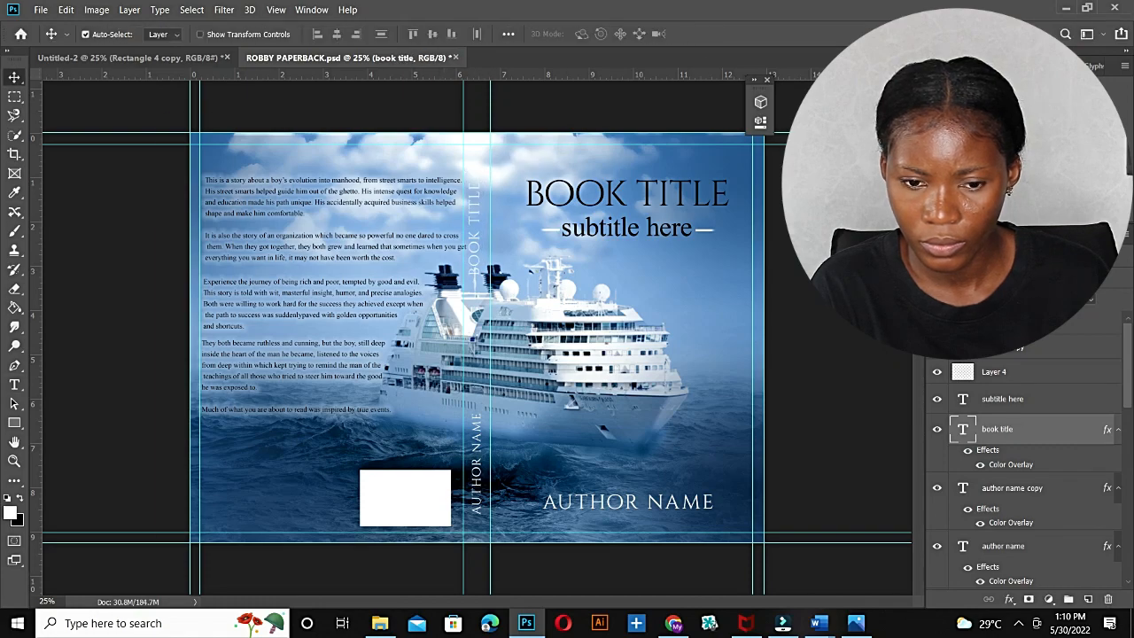
Change the Color Overlay of the spine's book title to black.
double_click(1011, 465)
left_click_drag(692, 152, 780, 152)
left_click(968, 199)
left_click(728, 433)
key("Return")
key("Return")
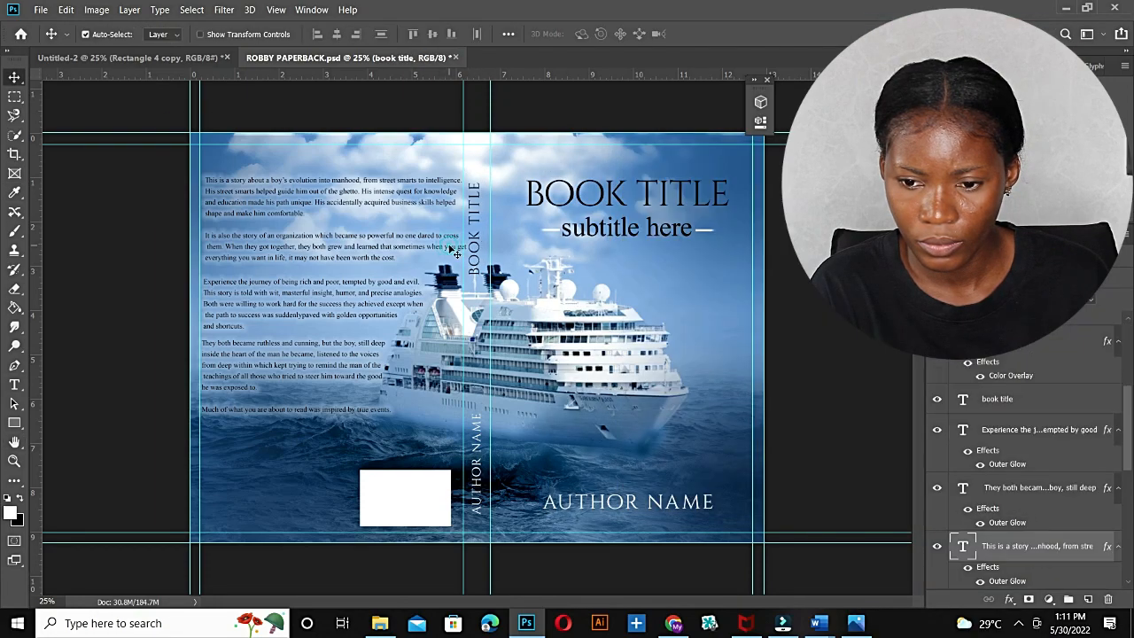
Nudge the "This is a story" blurb block slightly left, away from the spine.
left_click_drag(454, 249, 450, 249)
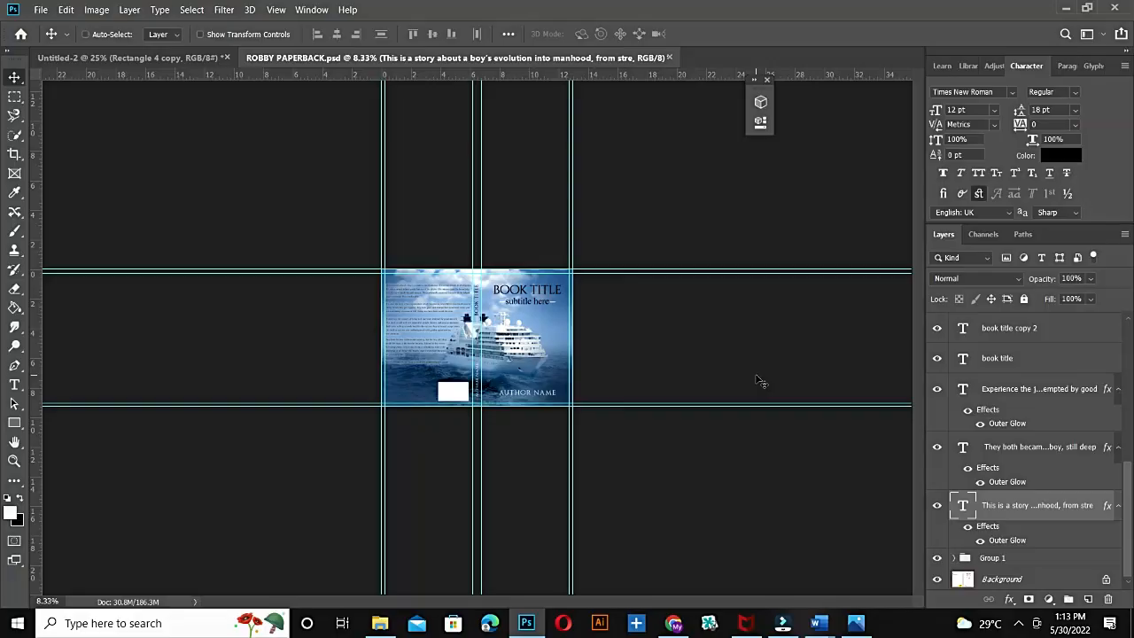
key("ctrl+0")
key("ctrl+plus")
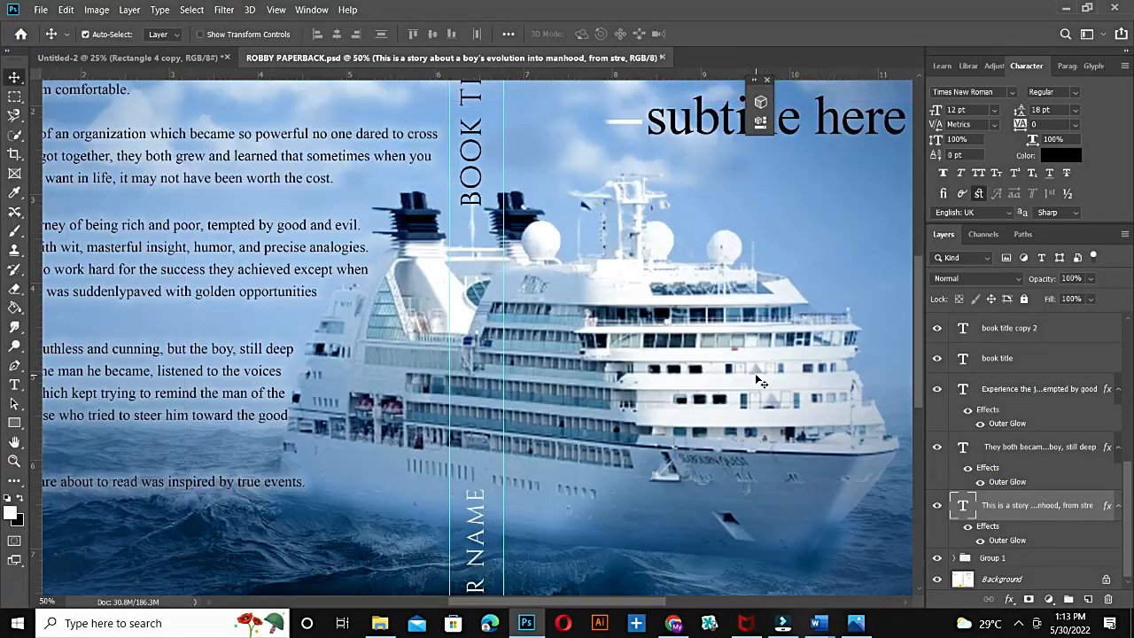
Examine the back cover blurb, barcode box, spine text and front title, and view the whole cover at 25%.
left_click_drag(918, 359, 923, 434)
left_click_drag(594, 603, 521, 606)
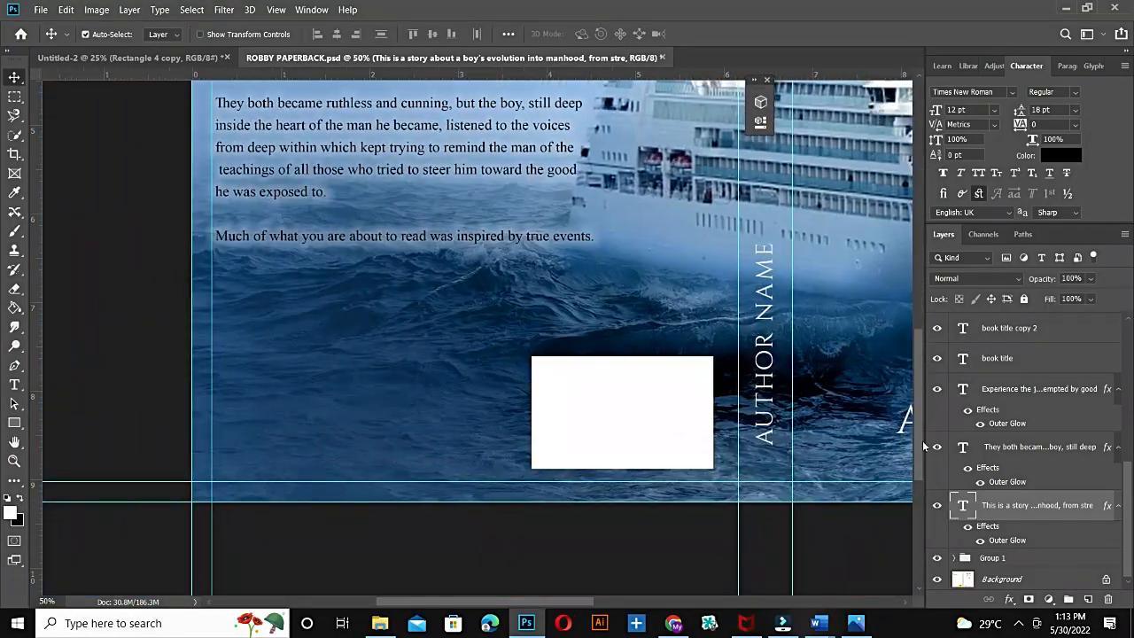
left_click_drag(921, 438, 918, 276)
left_click_drag(397, 603, 480, 611)
left_click(908, 281)
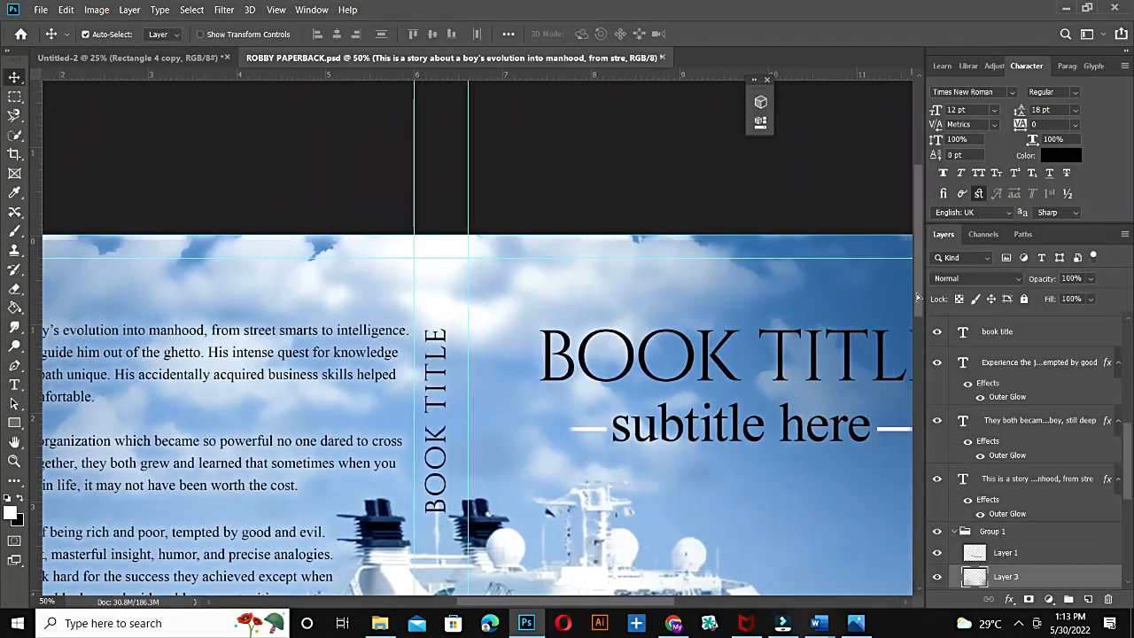
left_click_drag(919, 280, 920, 431)
key("ctrl+minus")
key("ctrl+minus")
left_click(41, 9)
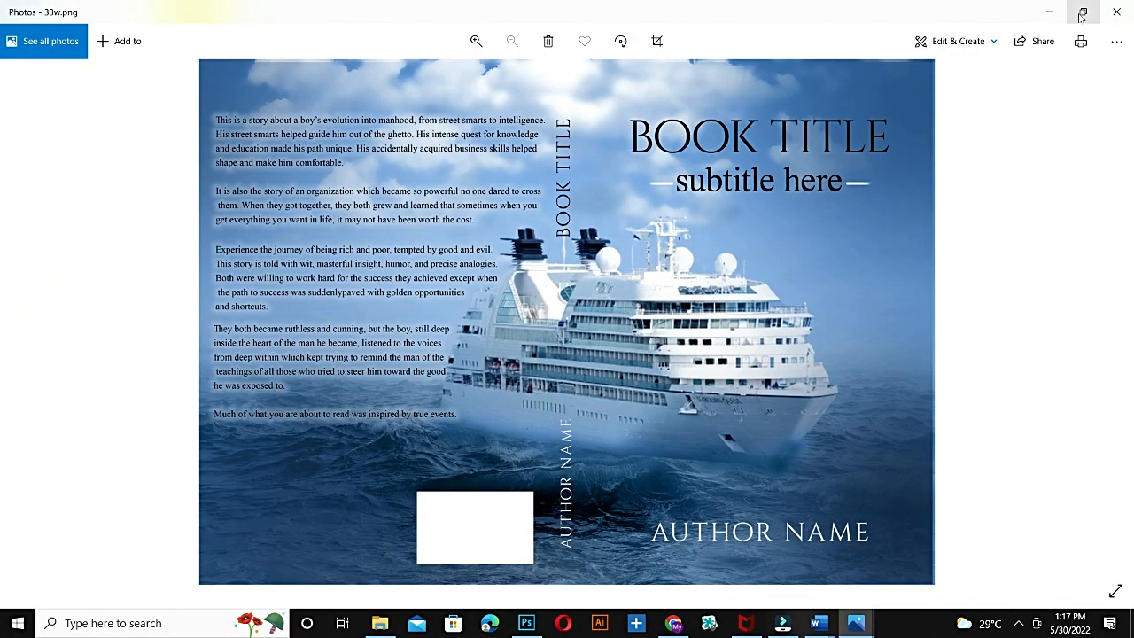
Examine the exported cover image 33w.png in Photos, checking the text, spine and ship up close and at full view.
key("ctrl+plus")
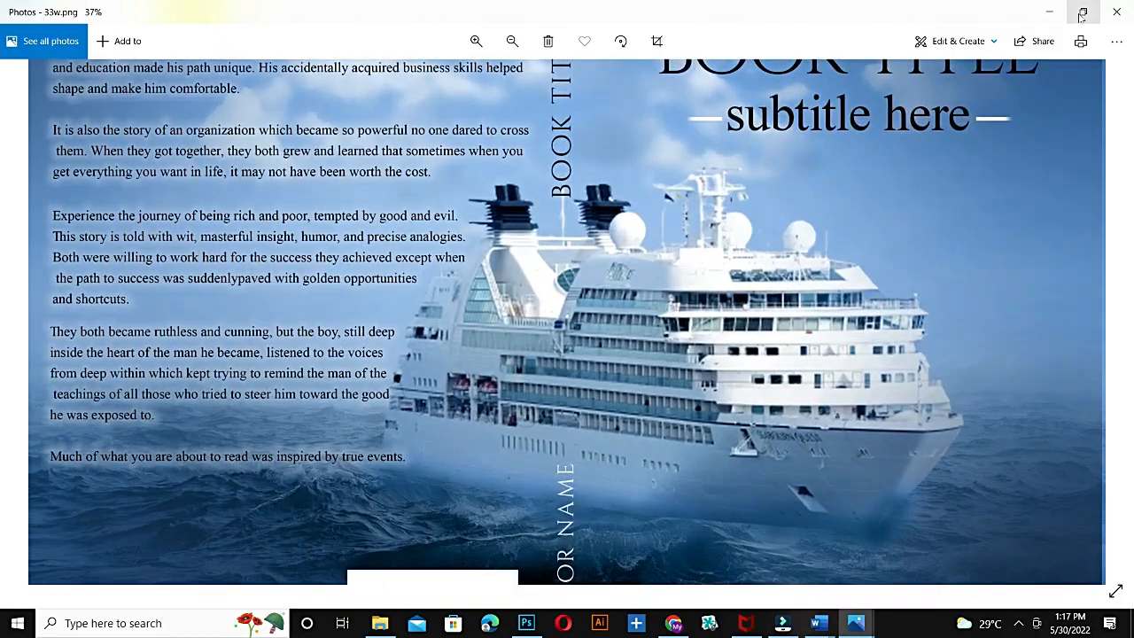
key("ctrl+plus")
scroll(950, 113, "down", 5)
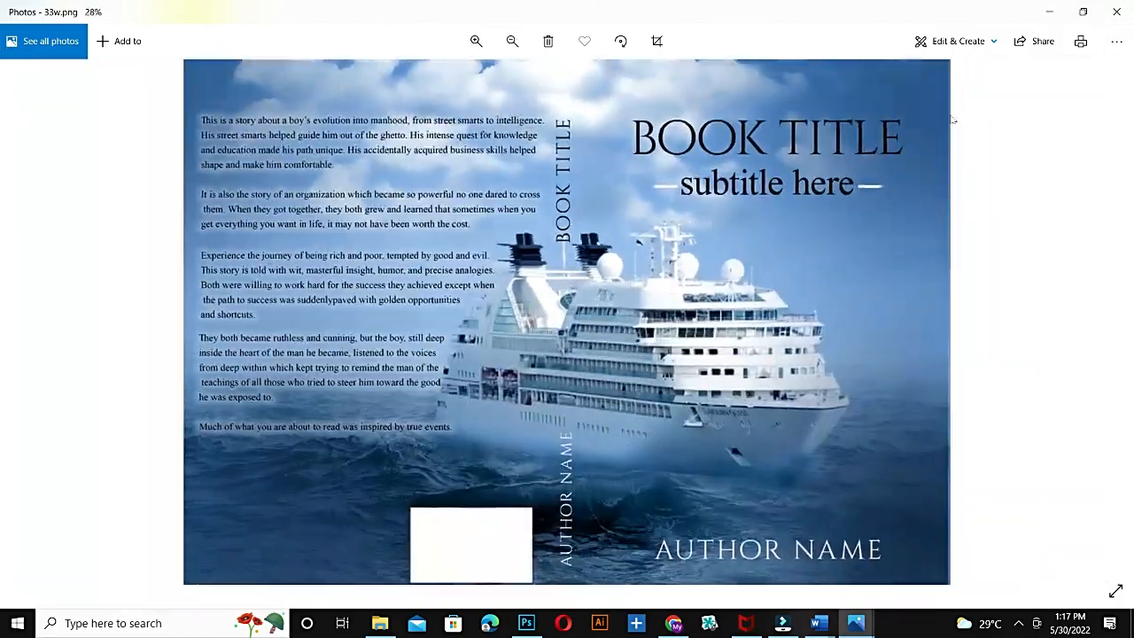
scroll(950, 113, "up", 5)
scroll(950, 113, "down", 5)
scroll(518, 181, "up", 2)
scroll(614, 202, "down", 4)
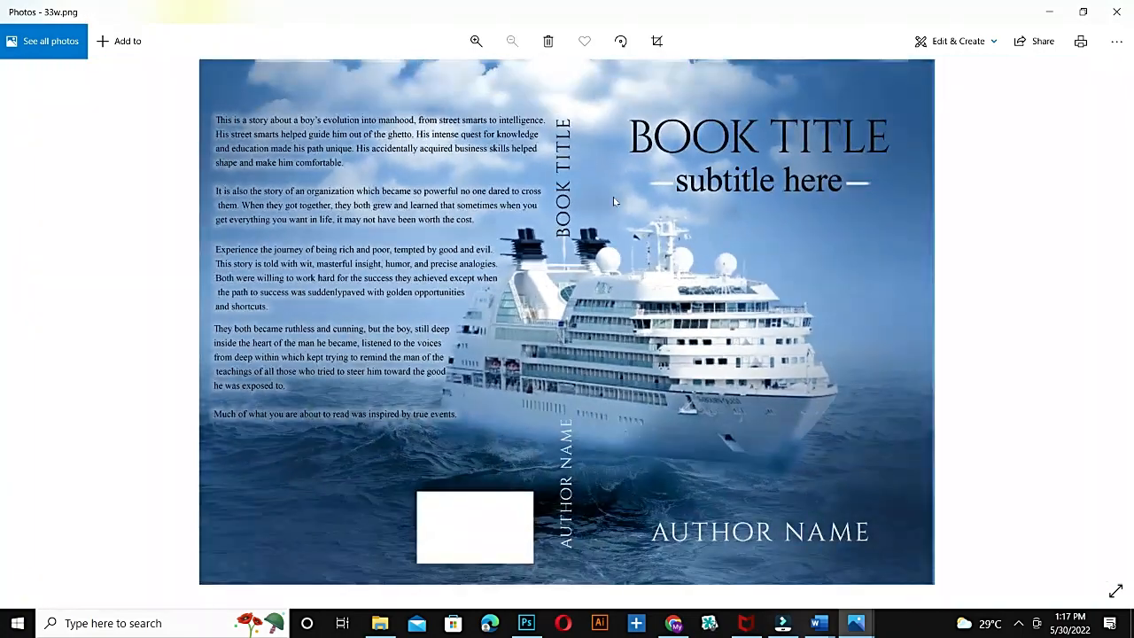
scroll(614, 202, "up", 3)
scroll(614, 202, "down", 3)
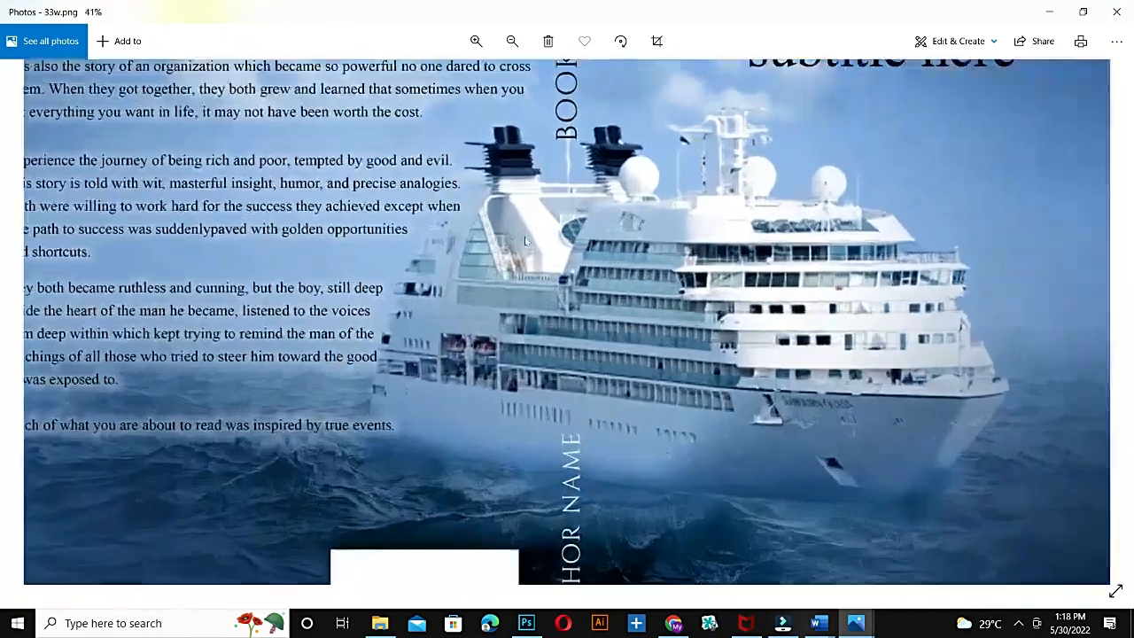
left_click(527, 623)
left_click(1018, 623)
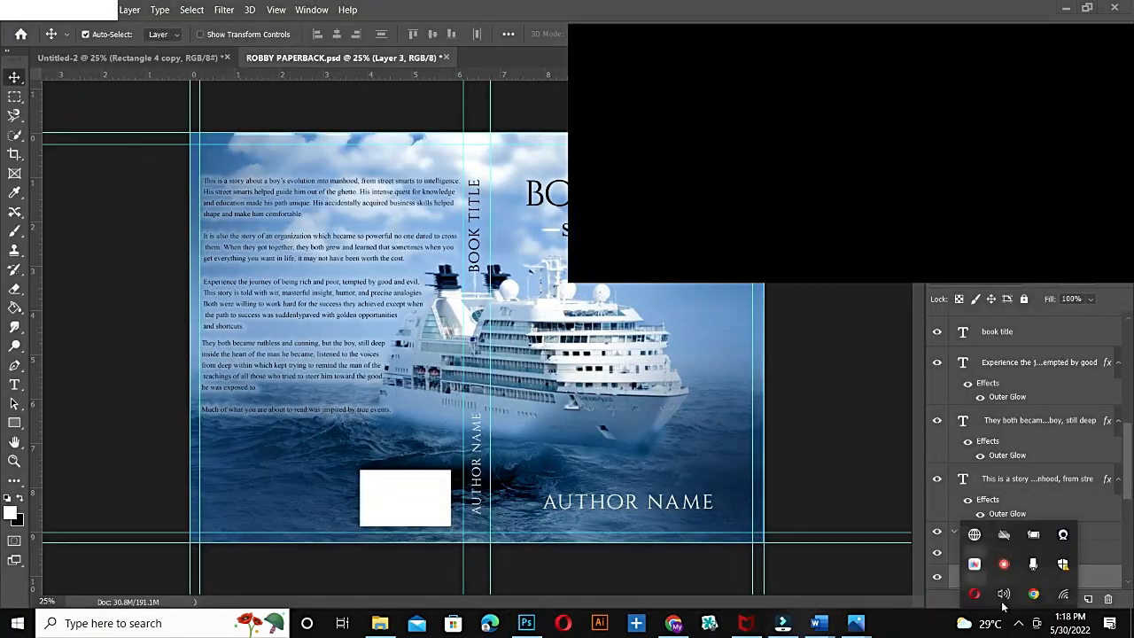